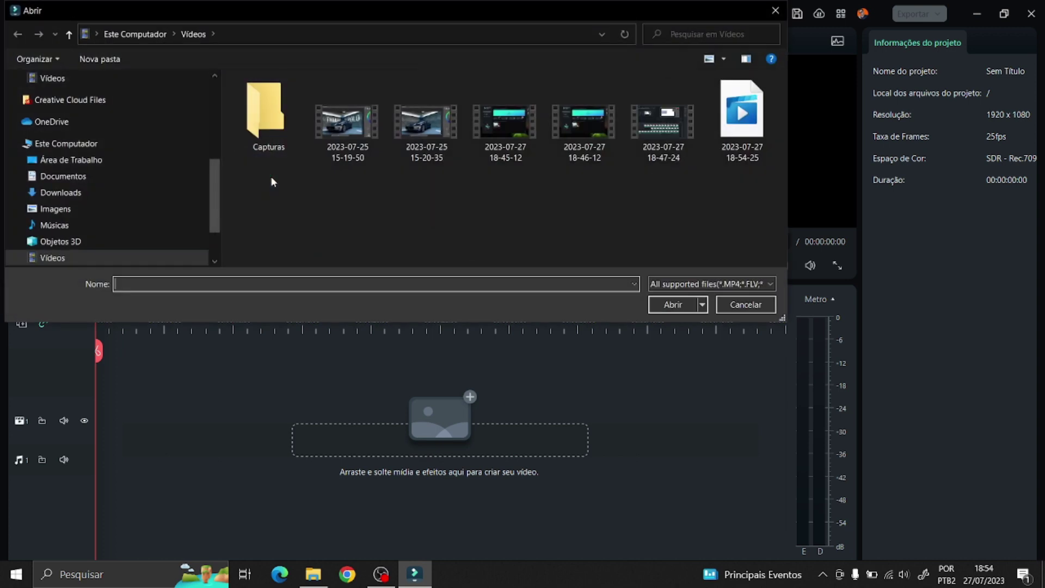
double_click(586, 129)
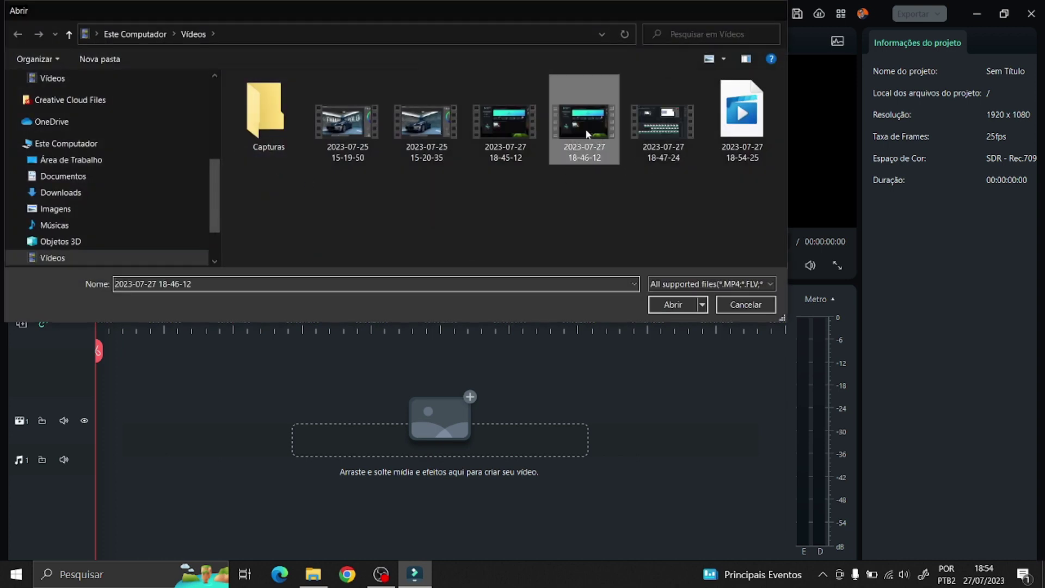
left_click_drag(320, 155, 101, 464)
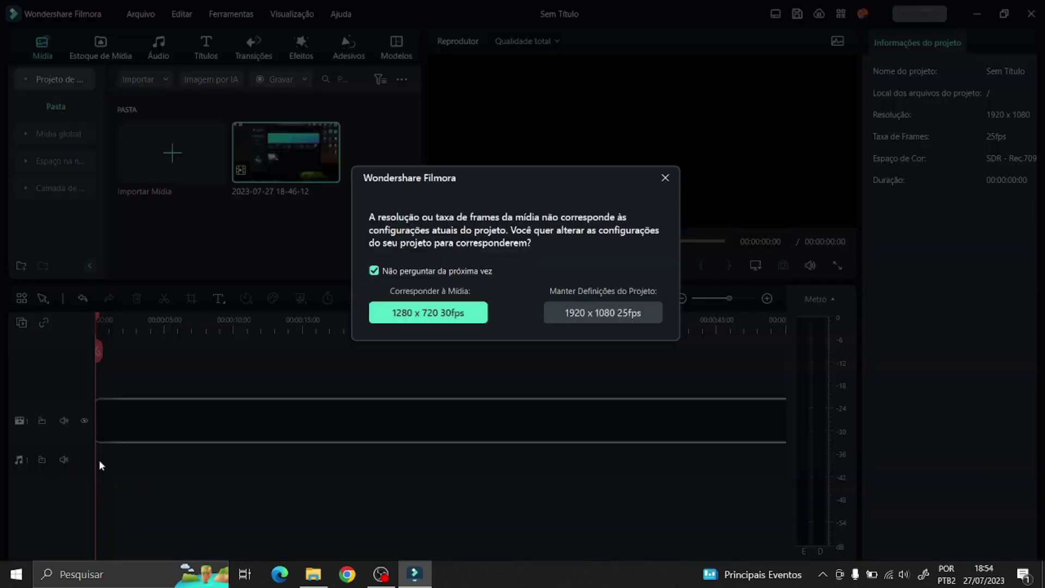
left_click(603, 313)
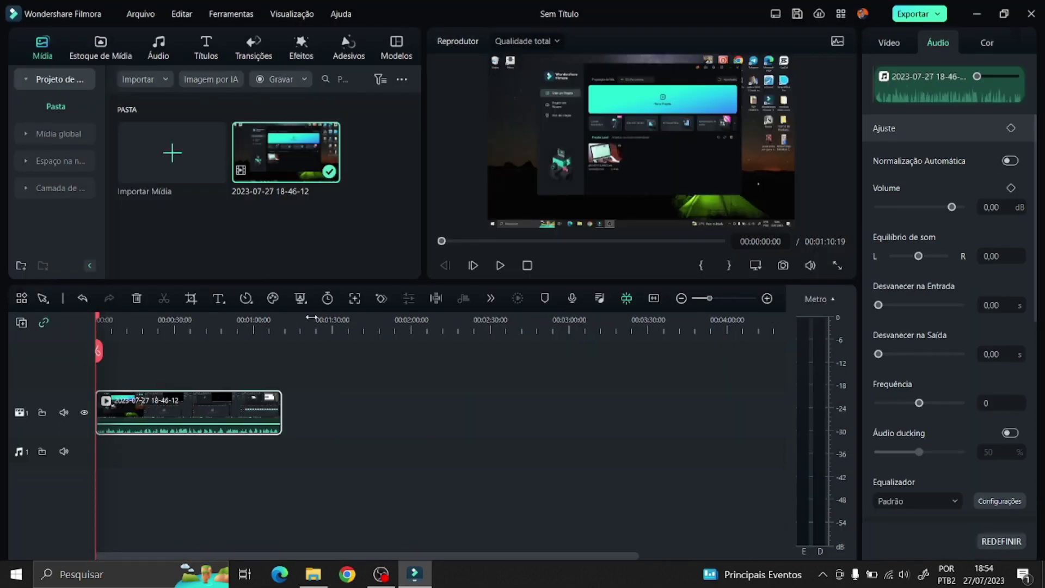
Step: Add two more copies of the imported video to the timeline, one on video track 2 and one farther along video track 1
left_click_drag(289, 164, 298, 363)
left_click_drag(290, 193, 512, 511)
scroll(715, 320, "up", 3)
left_click_drag(714, 321, 315, 342)
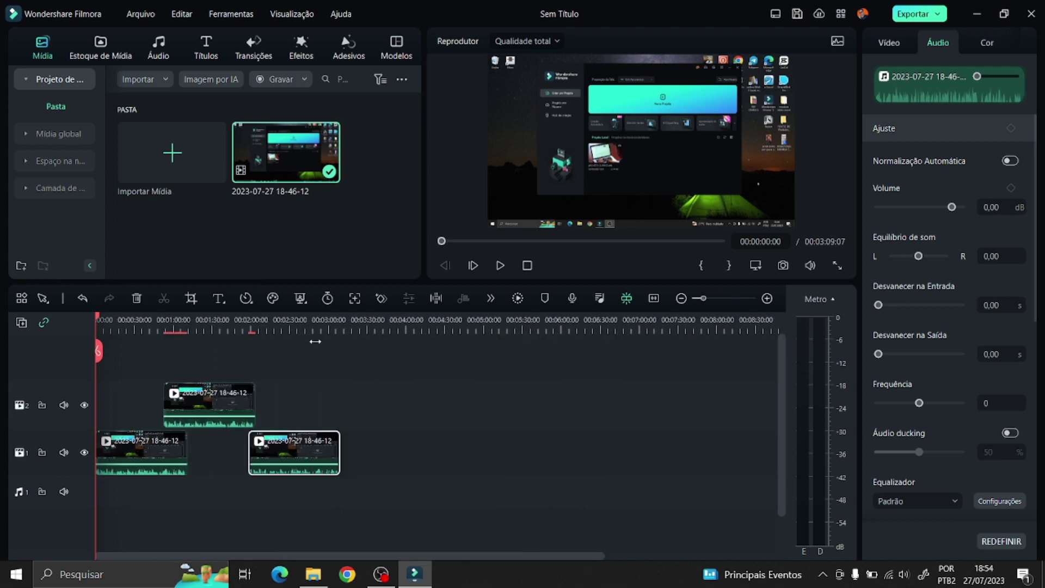
Step: Examine the arrangement of the video clips along both timeline tracks, in overview and in detail
left_click(417, 474)
left_click_drag(415, 555, 267, 559)
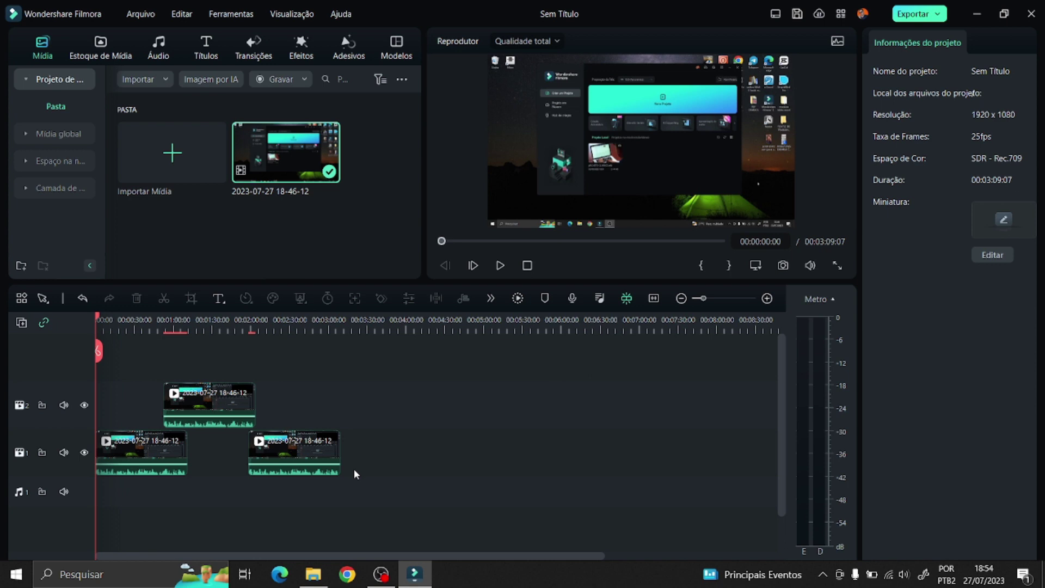
scroll(508, 455, "right", 5)
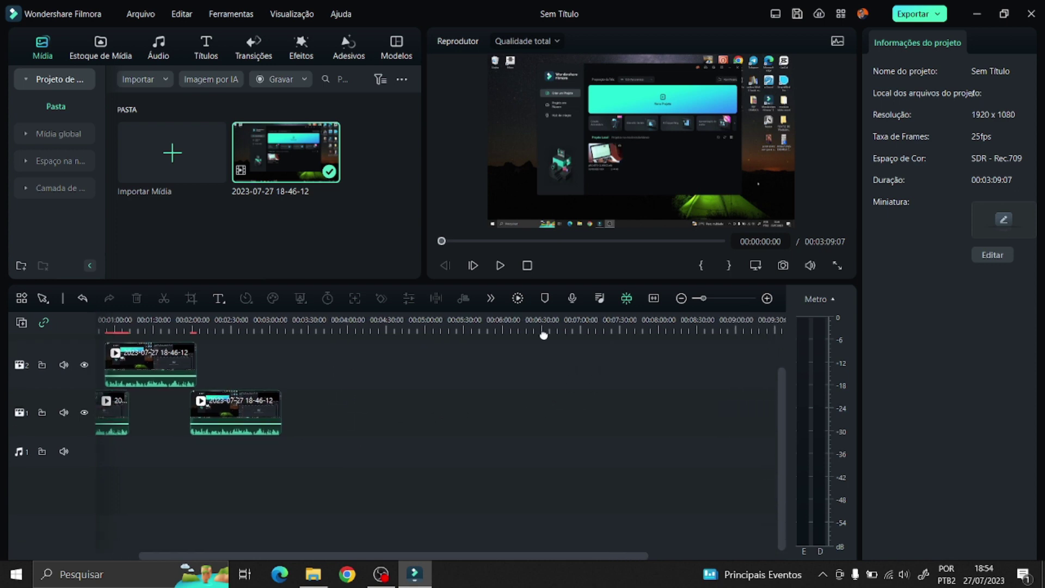
scroll(316, 491, "left", 5)
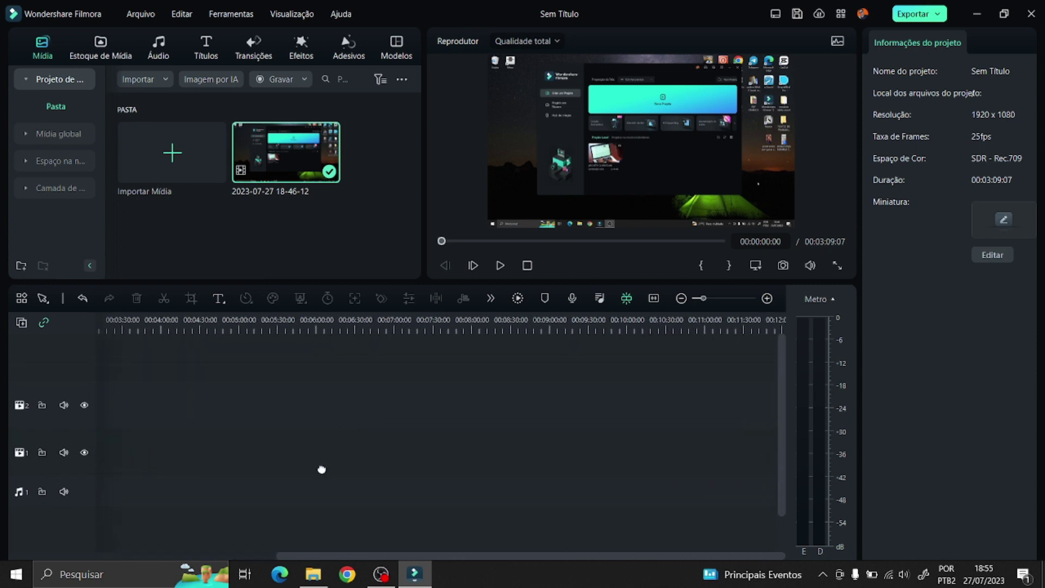
scroll(553, 530, "left", 2)
scroll(348, 465, "up", 5)
scroll(232, 438, "right", 4)
scroll(233, 438, "left", 3)
scroll(406, 436, "left", 10)
scroll(379, 517, "left", 4)
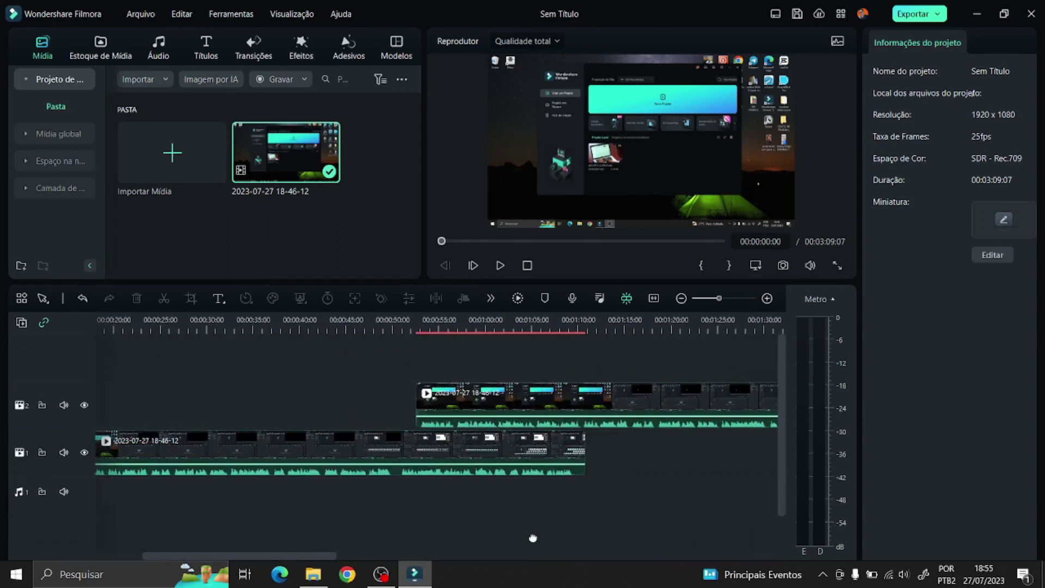
Step: Delete all the video clips from the timeline
scroll(282, 419, "right", 14)
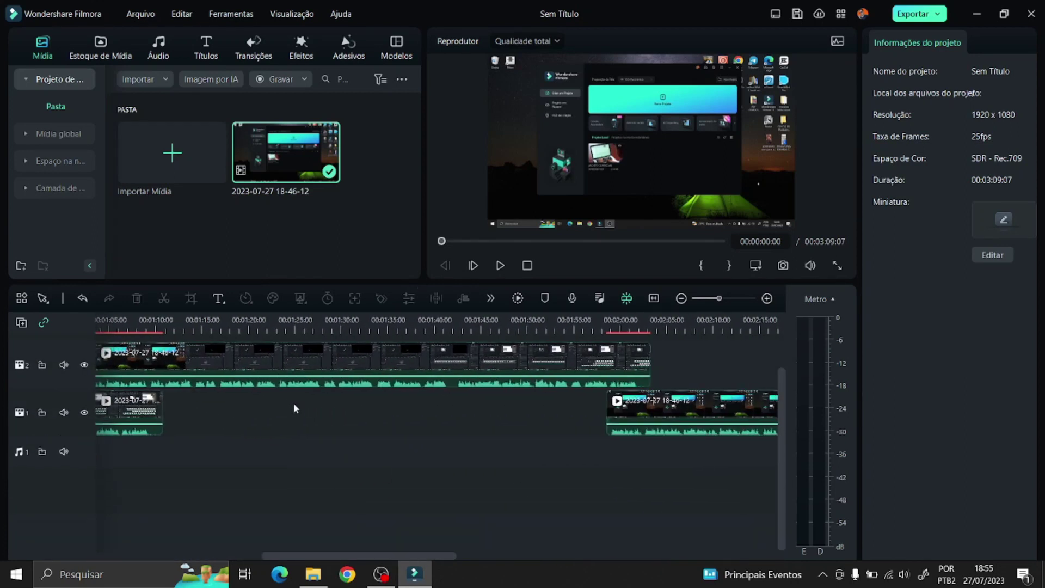
left_click_drag(664, 479, 65, 329)
key("Delete")
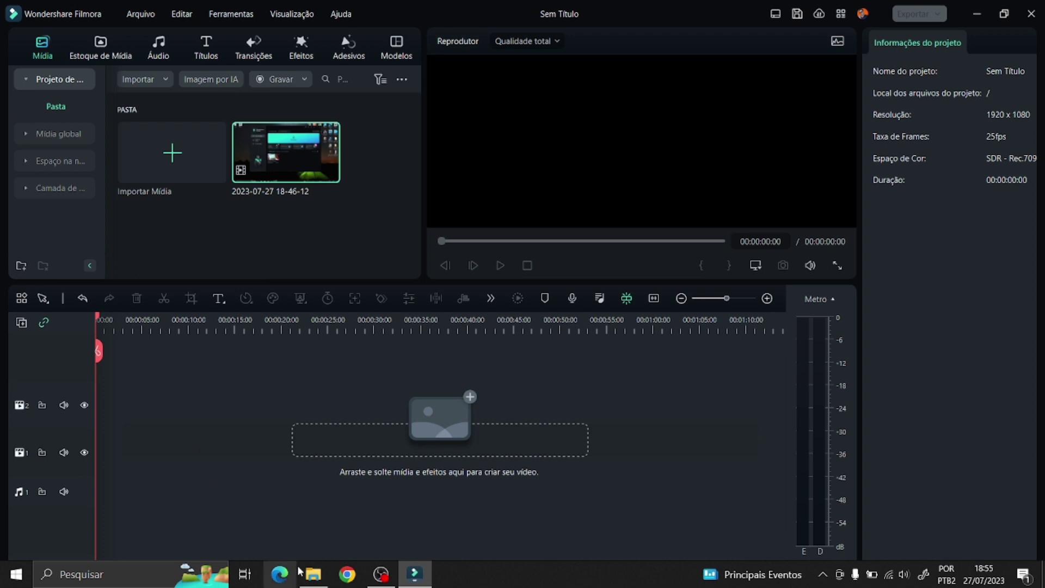
Step: Switch to File Explorer and show the folders and drives of Este Computador
left_click(313, 575)
left_click(75, 156)
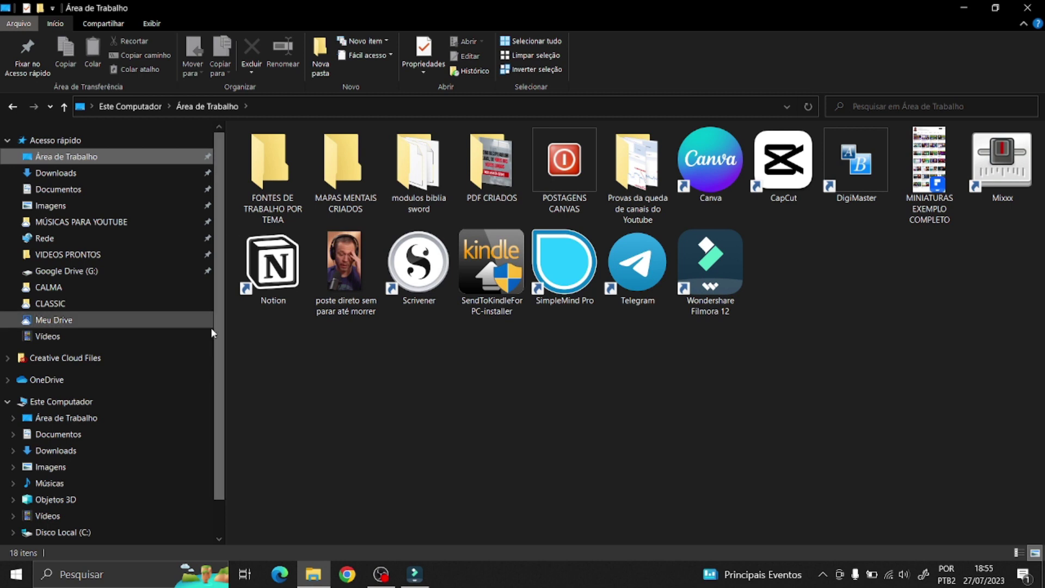
scroll(206, 349, "down", 1)
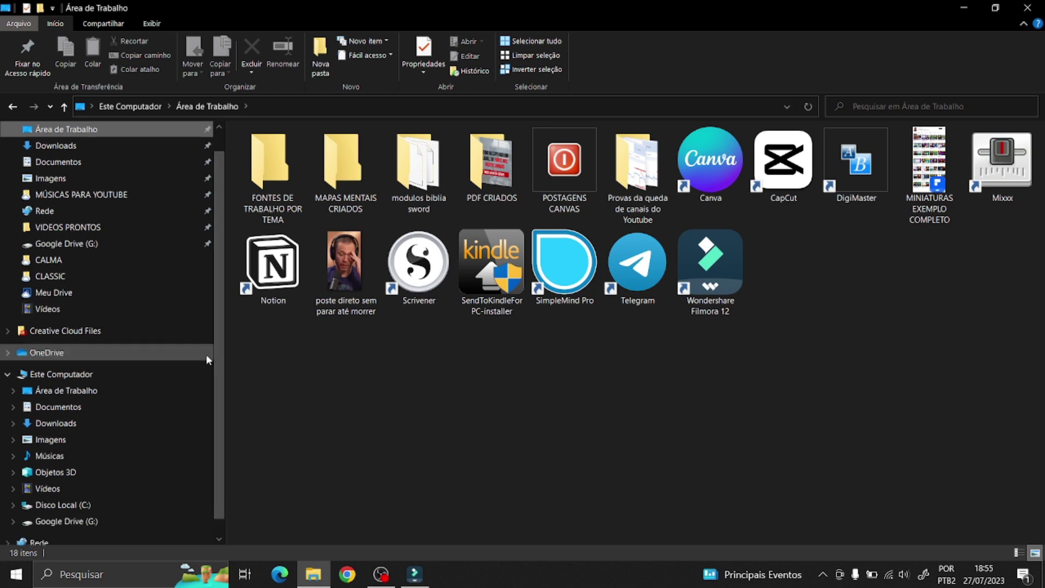
left_click(71, 391)
left_click(55, 374)
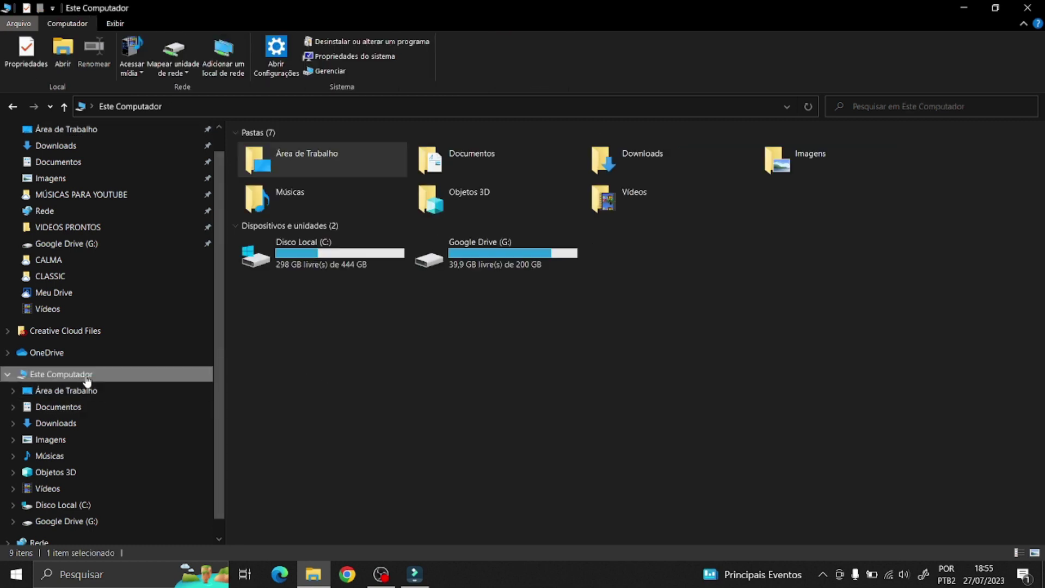
Step: Look into Outros computadores on Google Drive (G:), return, and open the Meu Drive folder
left_click(477, 263)
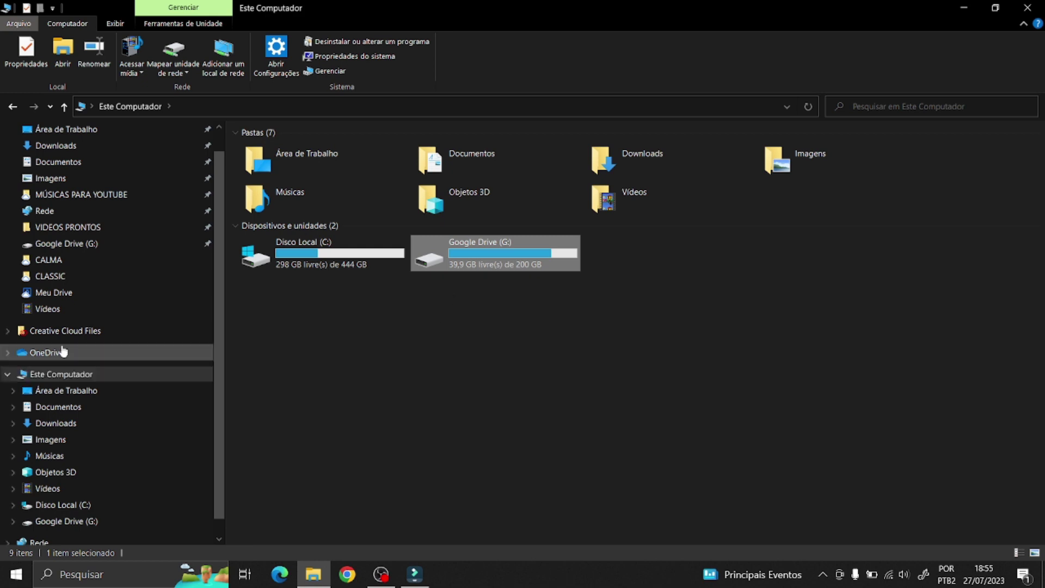
double_click(466, 247)
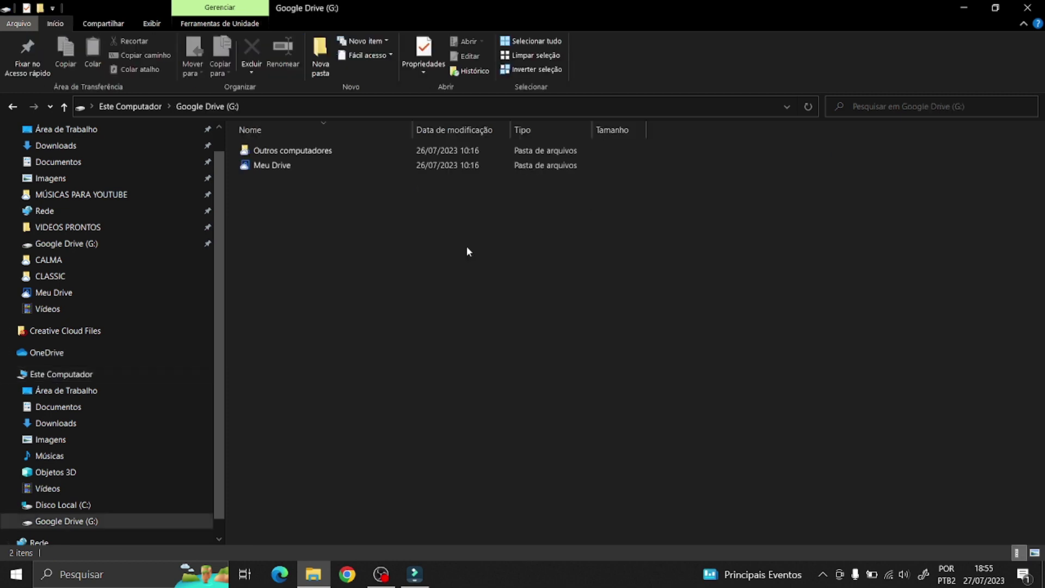
double_click(308, 155)
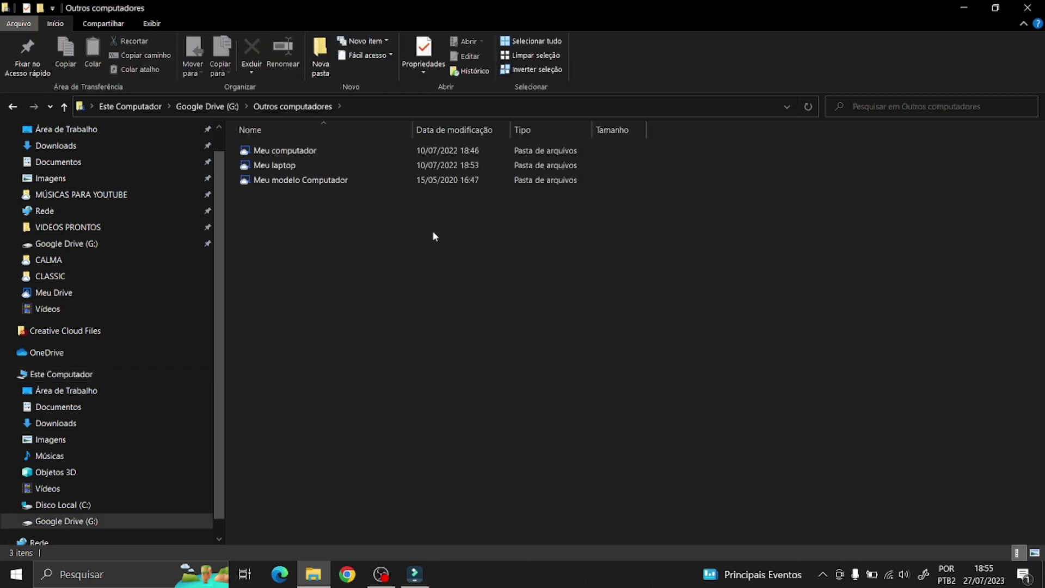
left_click(12, 106)
double_click(250, 171)
Step: Open the MUSICAS folder inside CANAL DO YOUTUBE EDIÇÃO
mouse_move(558, 198)
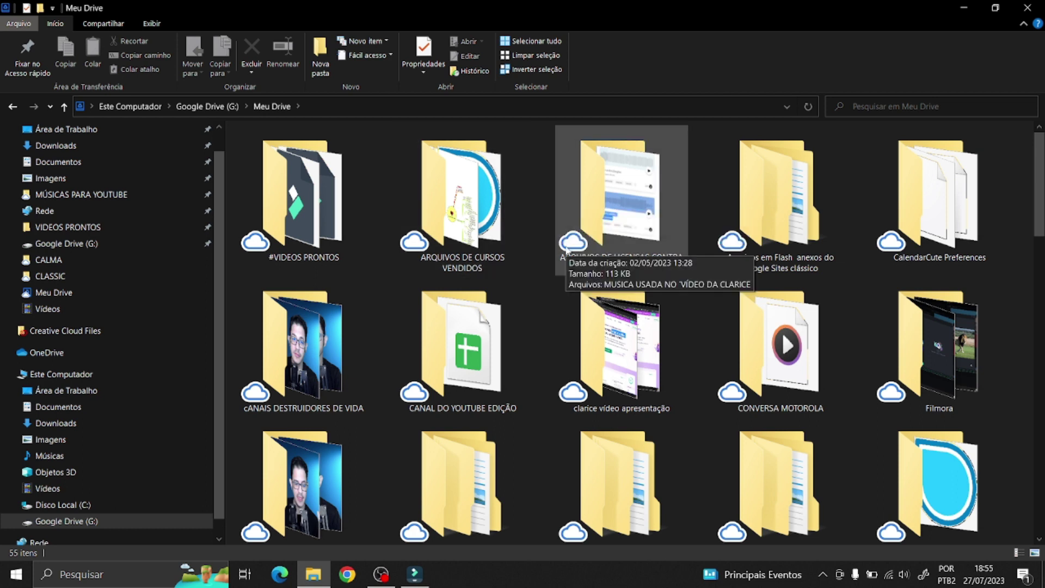
left_click(479, 342)
double_click(479, 342)
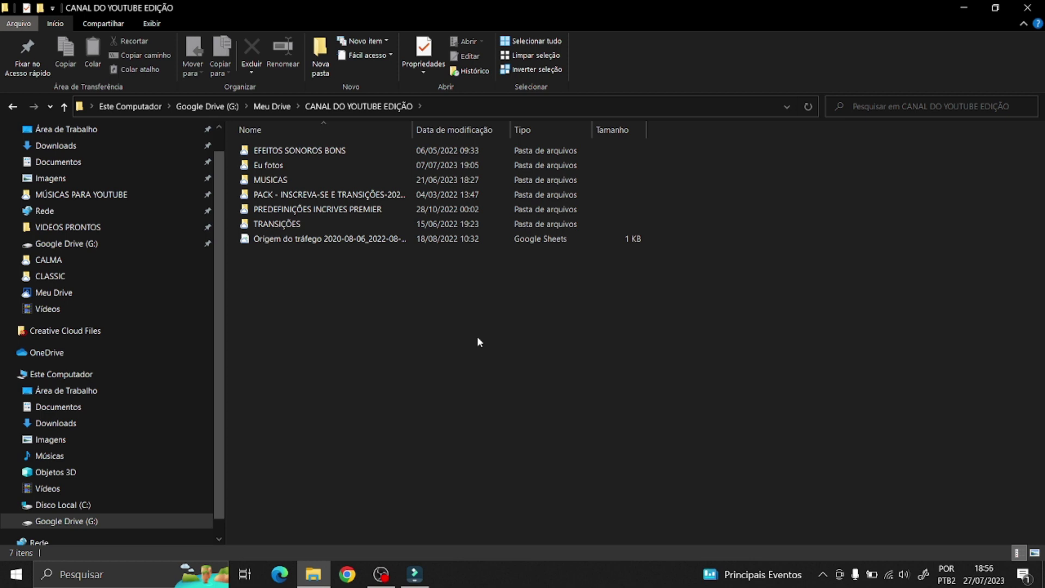
left_click(275, 180)
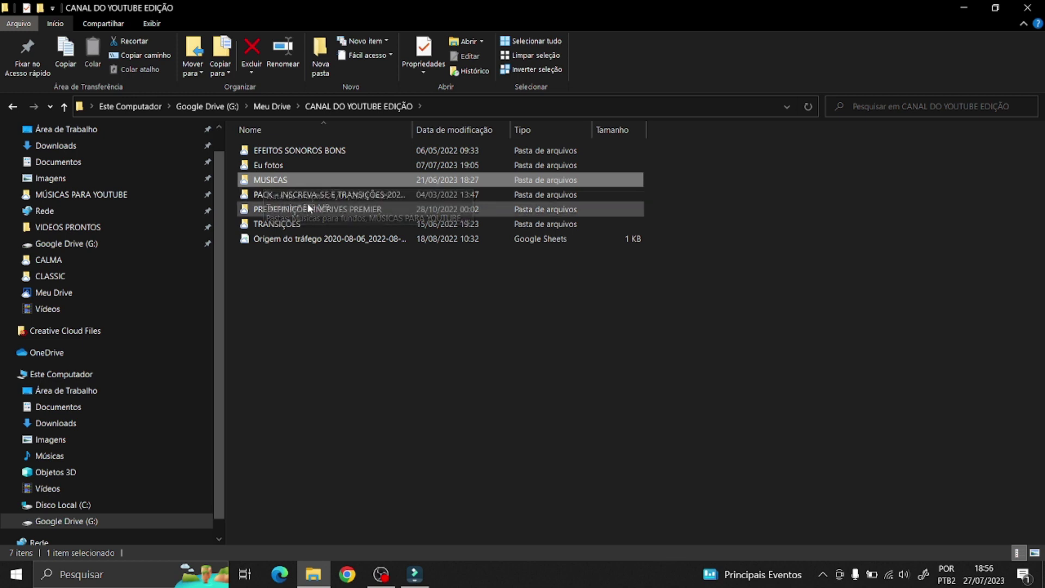
double_click(270, 180)
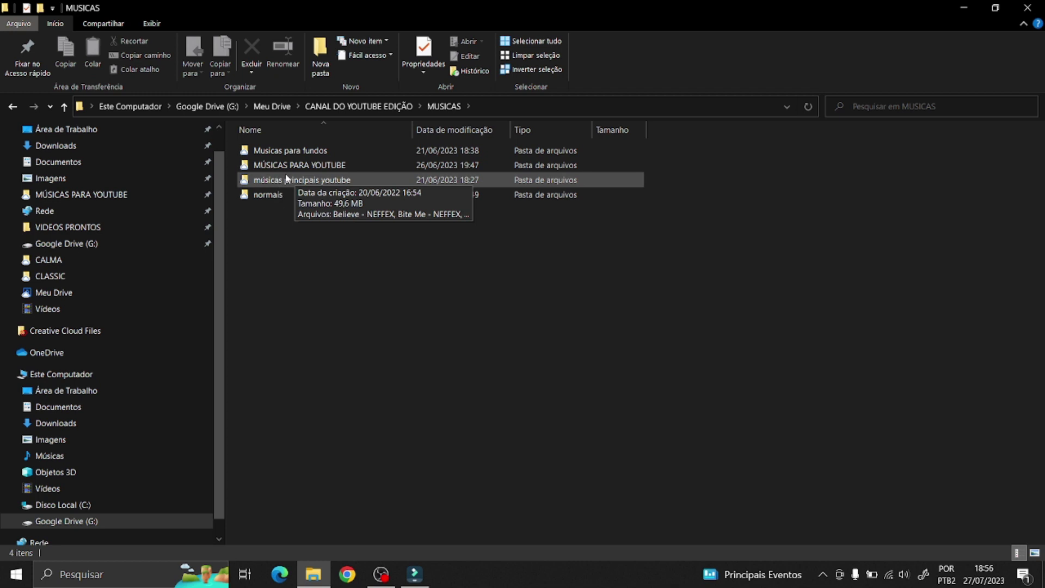
Step: Add the MÚSICAS PARA YOUTUBE folder to the Acesso rápido shortcuts
left_click(285, 166)
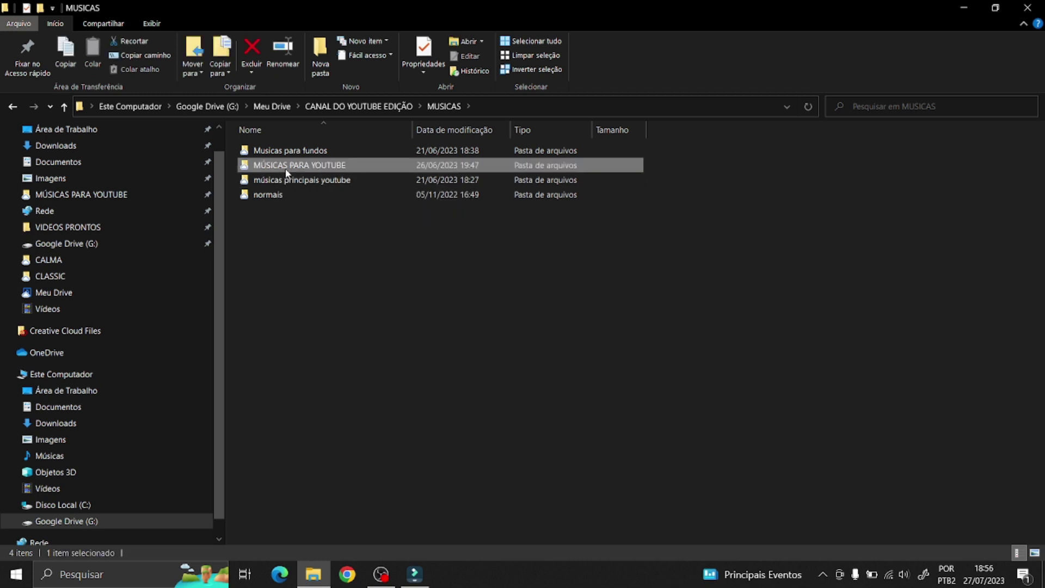
scroll(220, 206, "up", 1)
left_click_drag(253, 170, 60, 144)
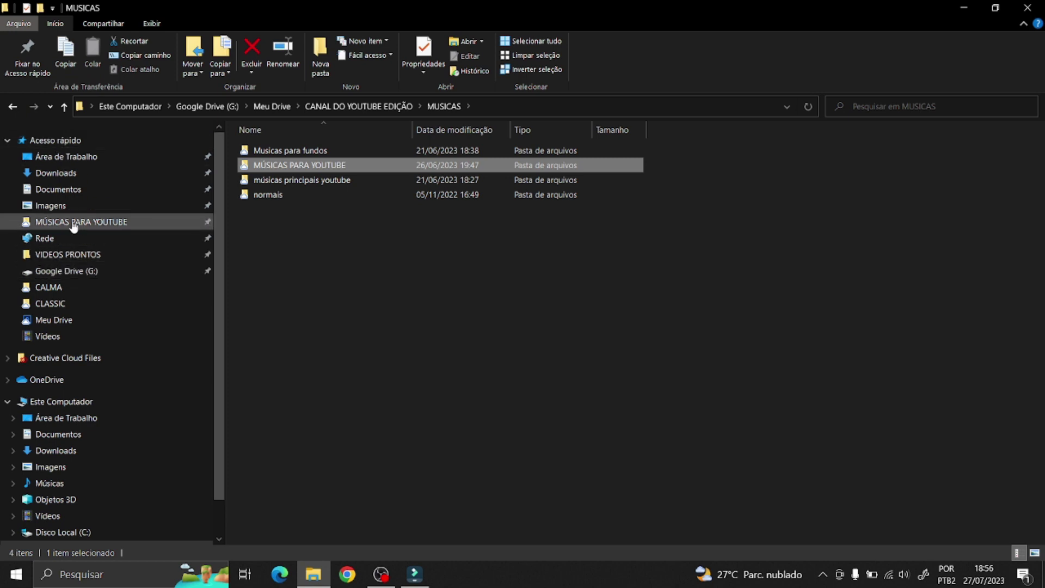
Step: Switch back to Filmora and import FUNDO MUSICAL JUNTOS OFICIAL VÍDEOS from the MÚSICAS PARA YOUTUBE quick-access folder
left_click(414, 573)
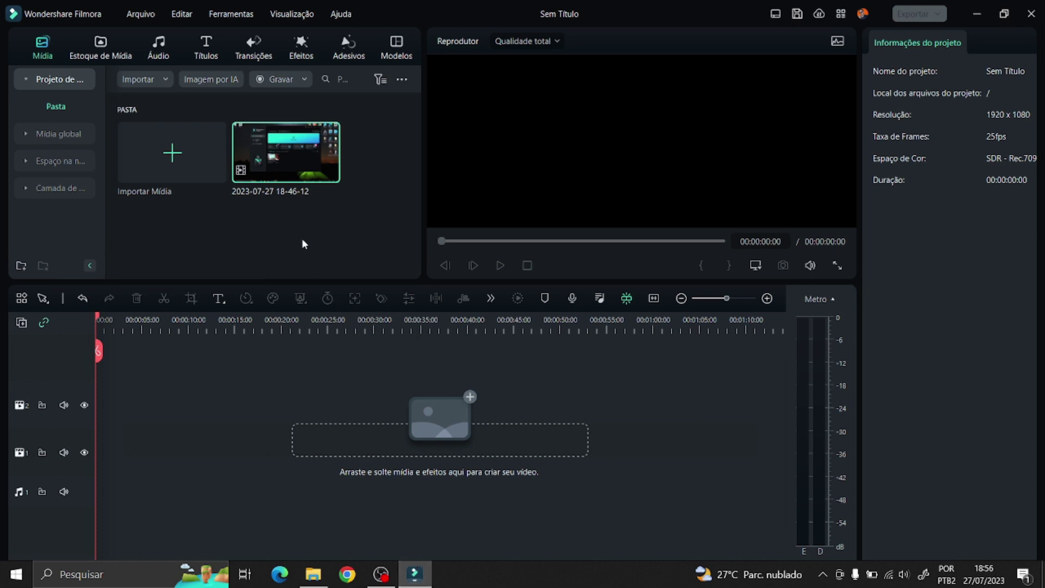
double_click(304, 244)
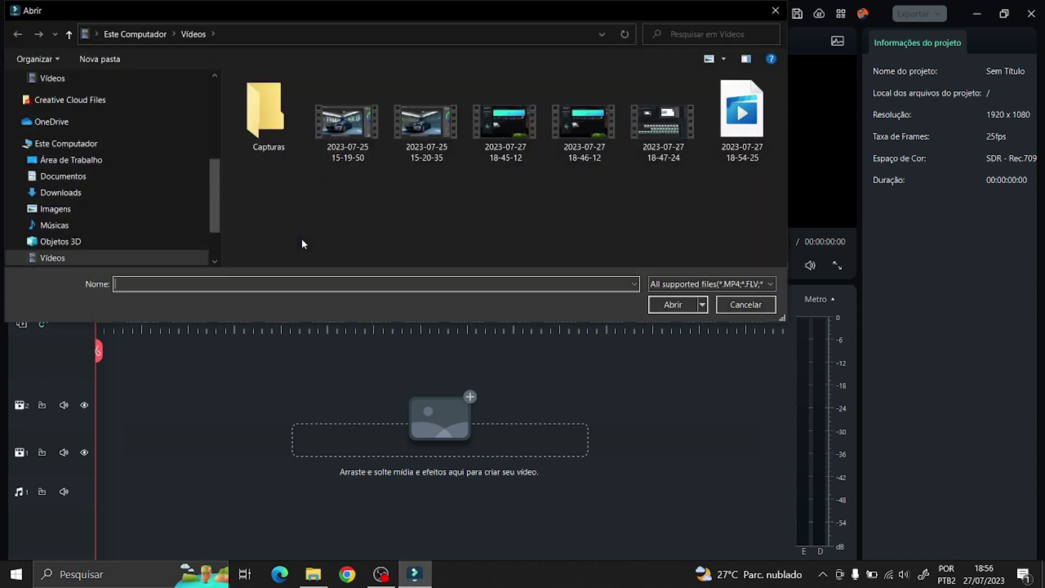
scroll(87, 233, "up", 3)
scroll(83, 152, "up", 2)
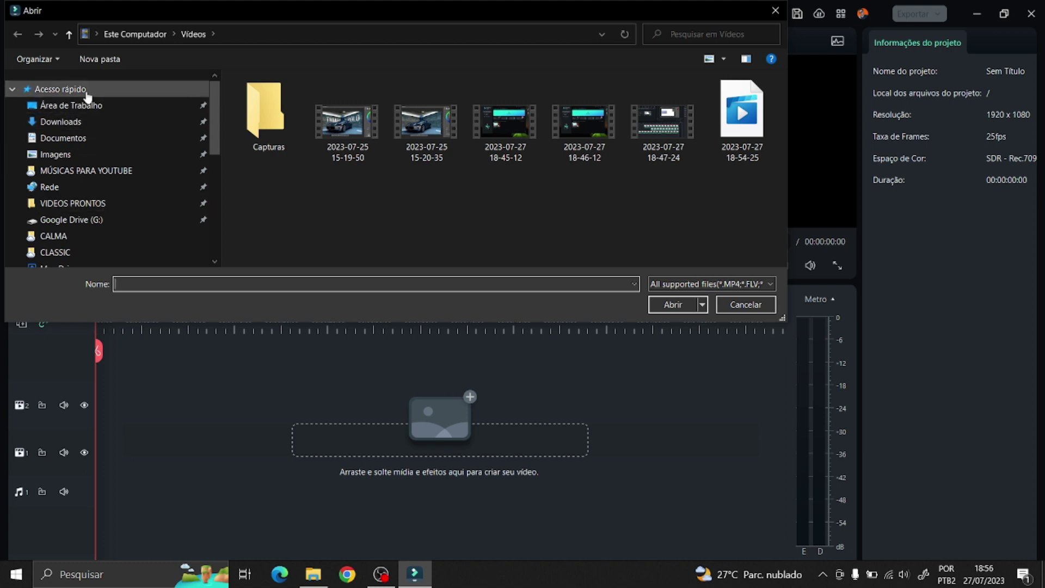
left_click(81, 173)
double_click(267, 188)
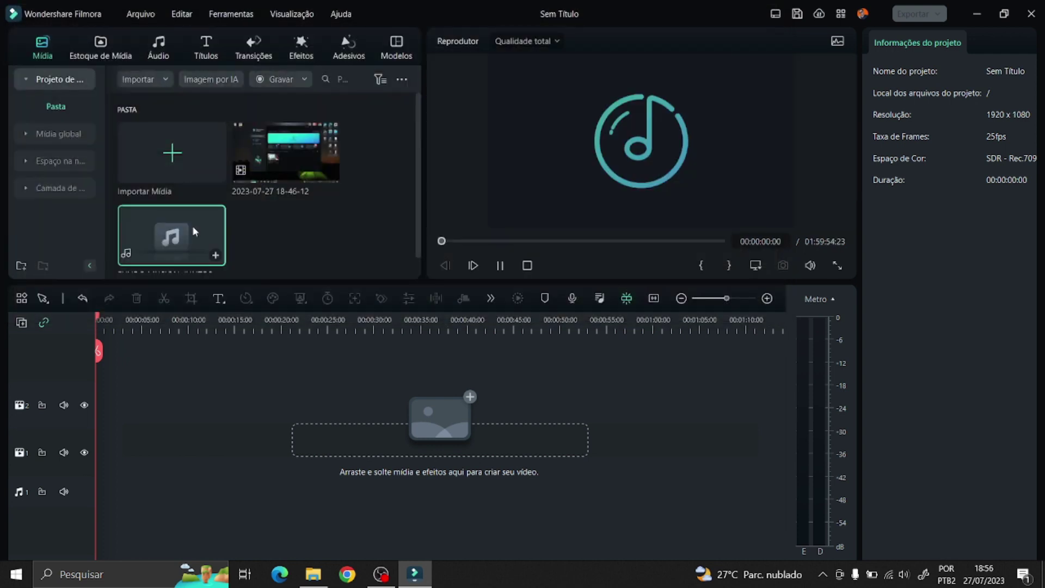
Step: Place FUNDO MUSICAL JUNTOS OFICIAL VÍDEOS at the start of audio track 1, fit it in the timeline view, and delete it again
left_click_drag(192, 225, 106, 490)
left_click_drag(358, 322, 177, 329)
left_click(653, 298)
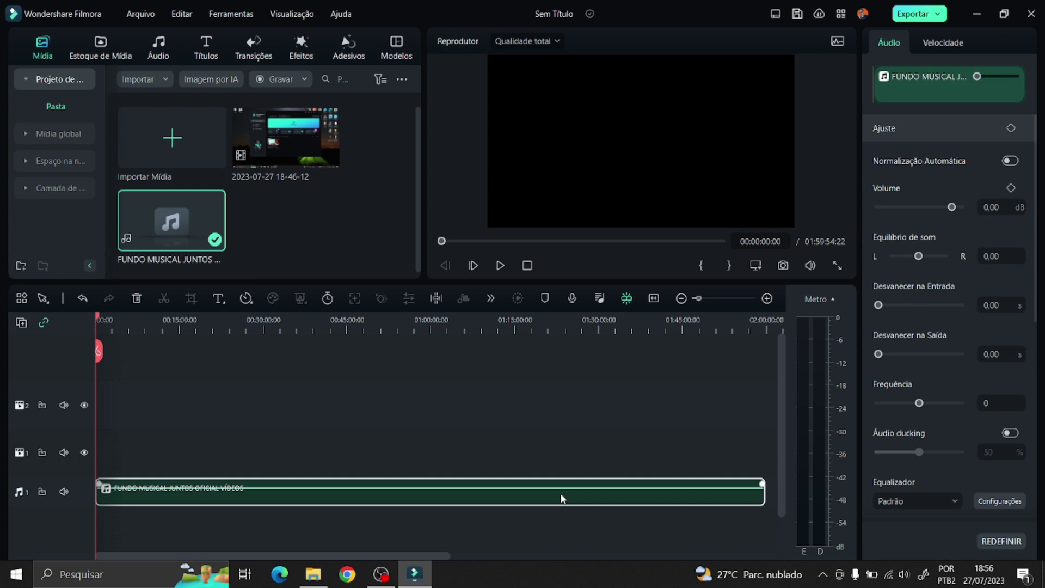
key("Delete")
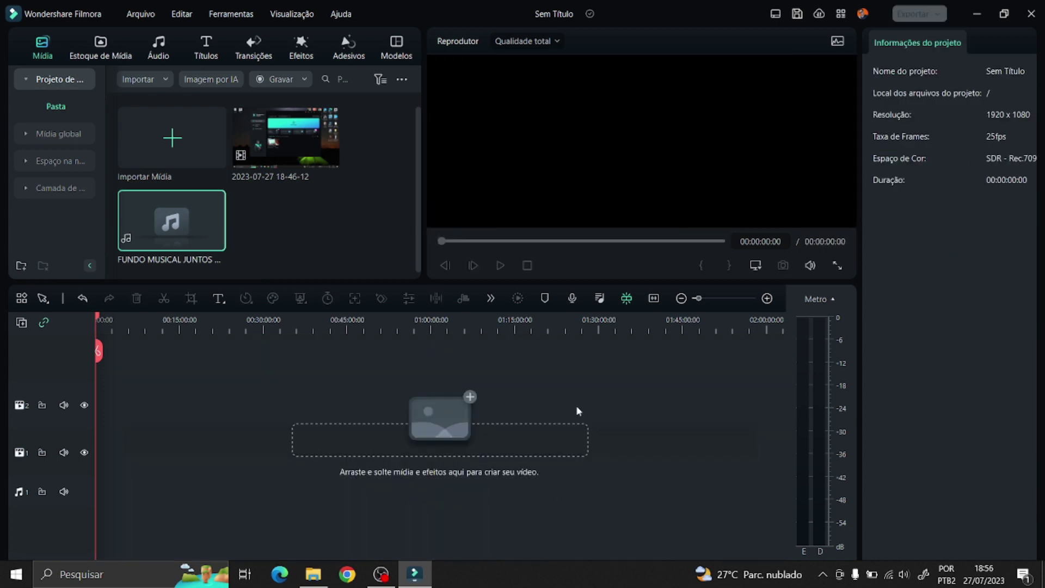
Step: Import all four songs from the AGITADA folder and place them one after another from the start of audio track 1
double_click(323, 247)
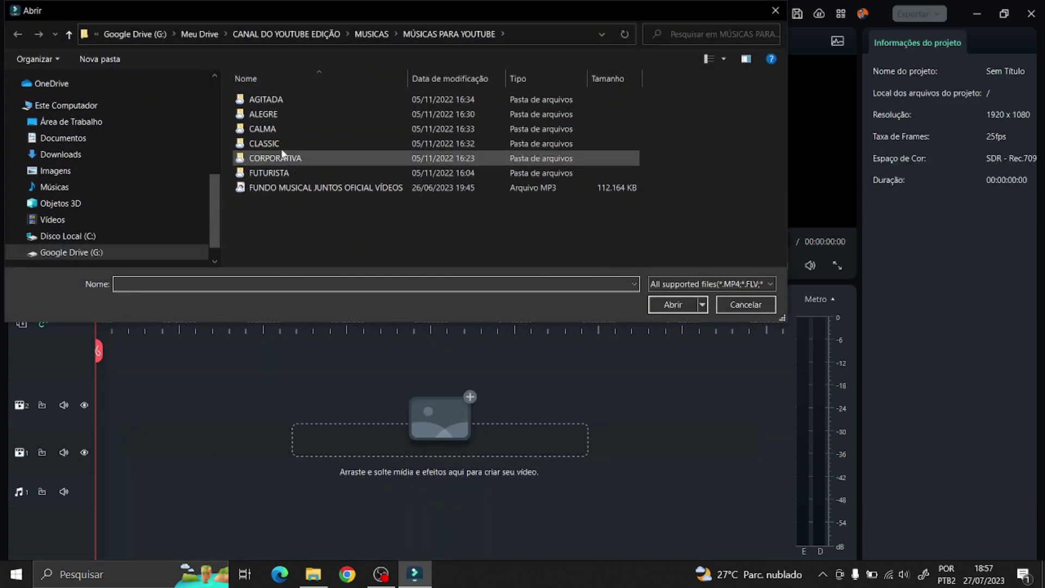
double_click(265, 99)
left_click_drag(277, 188, 270, 98)
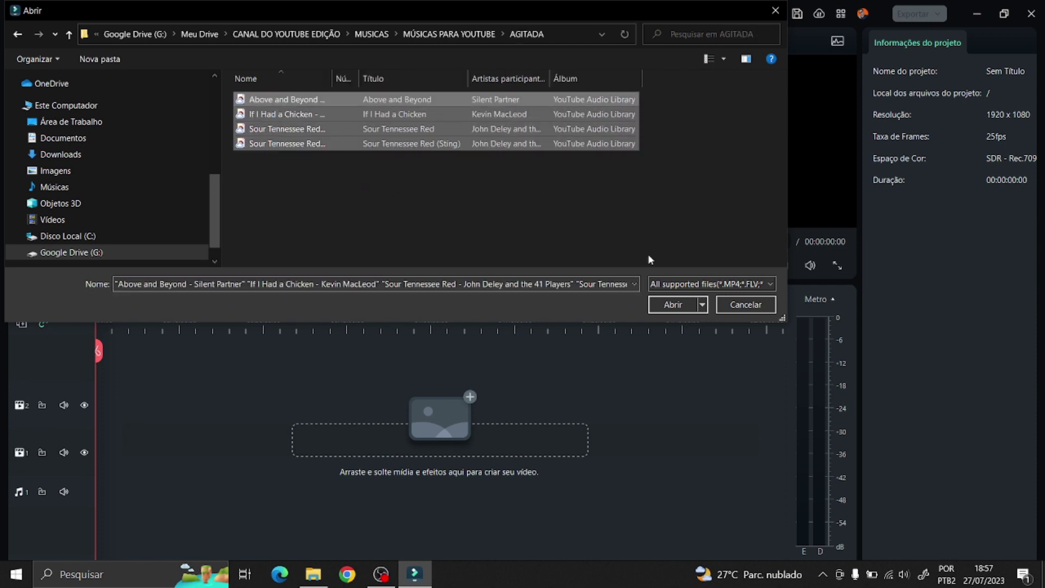
left_click(658, 306)
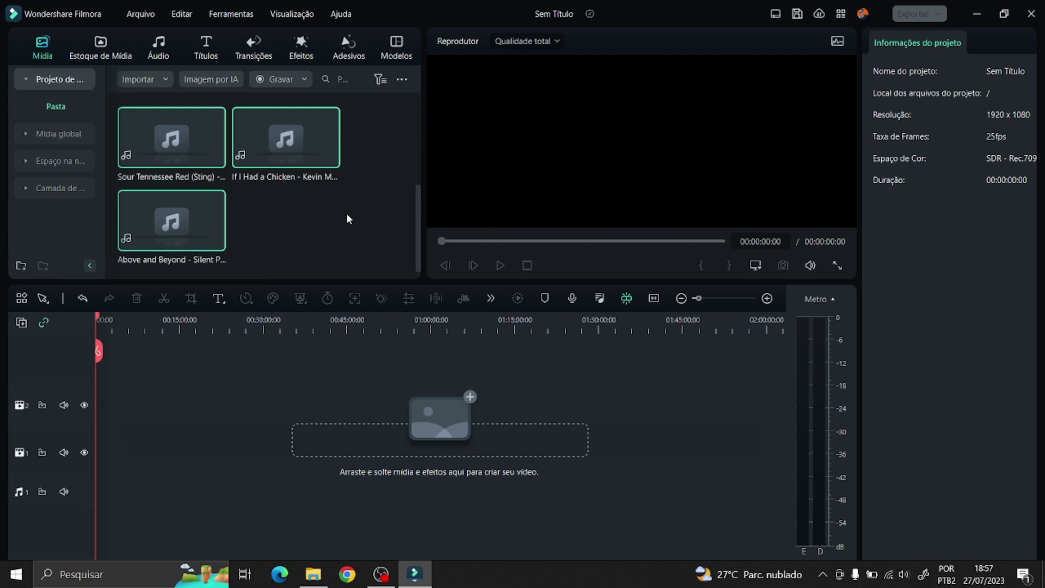
left_click_drag(305, 218, 109, 435)
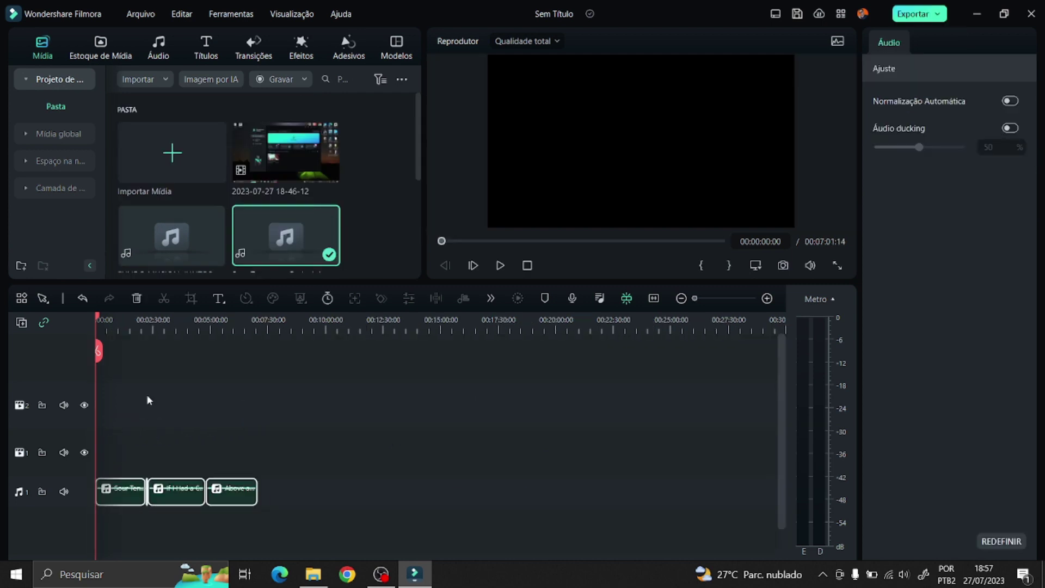
scroll(263, 227, "down", 3)
scroll(243, 255, "up", 2)
scroll(244, 257, "down", 2)
scroll(244, 450, "down", 1)
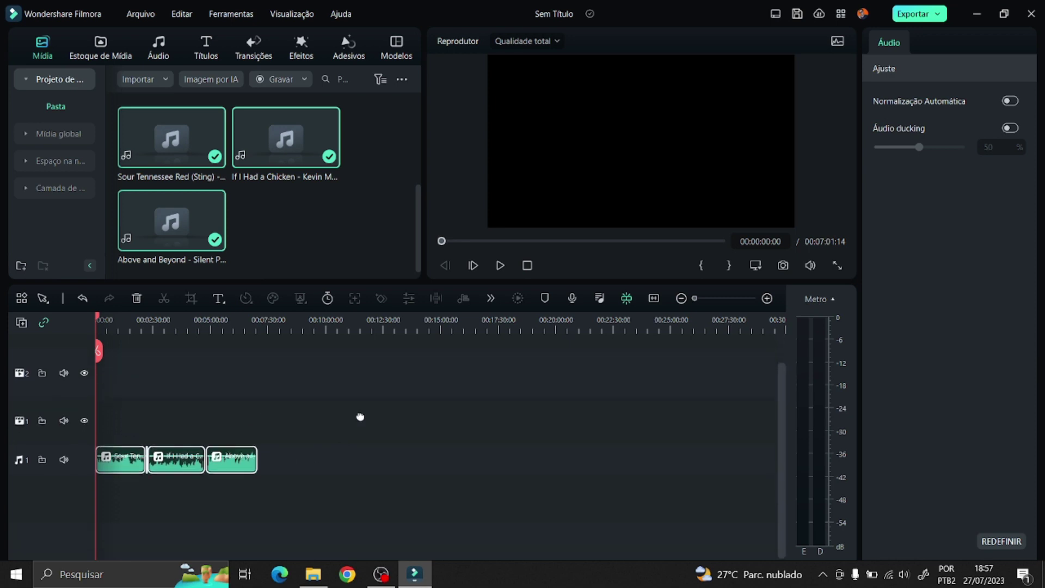
scroll(363, 367, "up", 1)
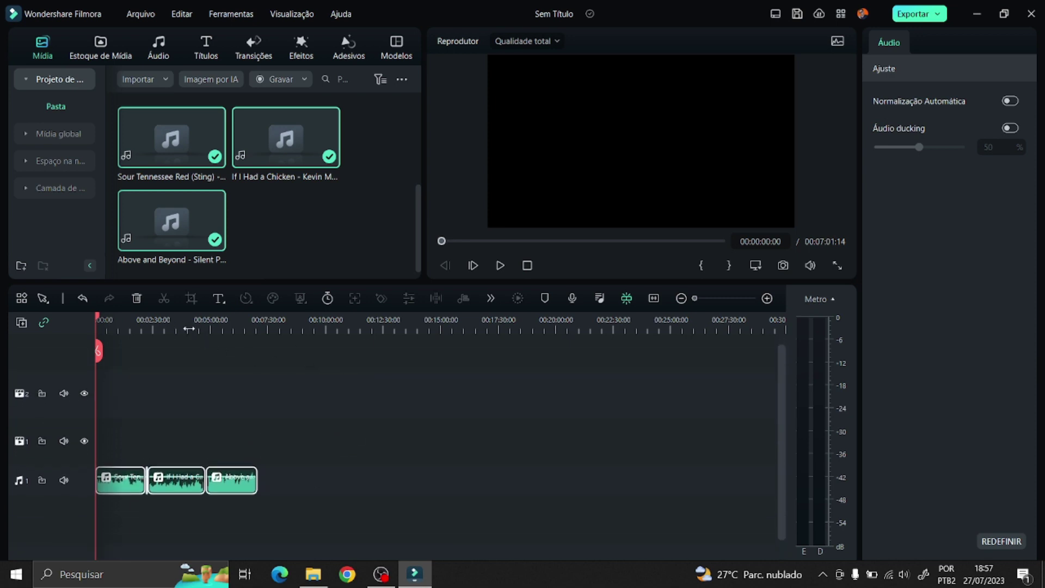
scroll(240, 361, "up", 1)
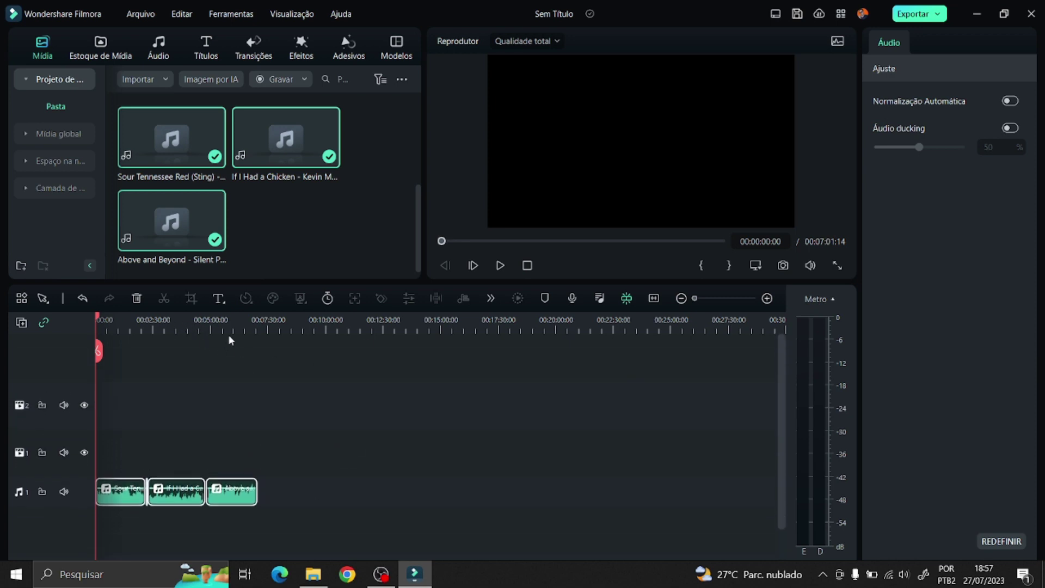
Step: Increase the height of audio track 1 so the songs' waveforms and volume lines are large enough to edit
left_click_drag(206, 329, 175, 329)
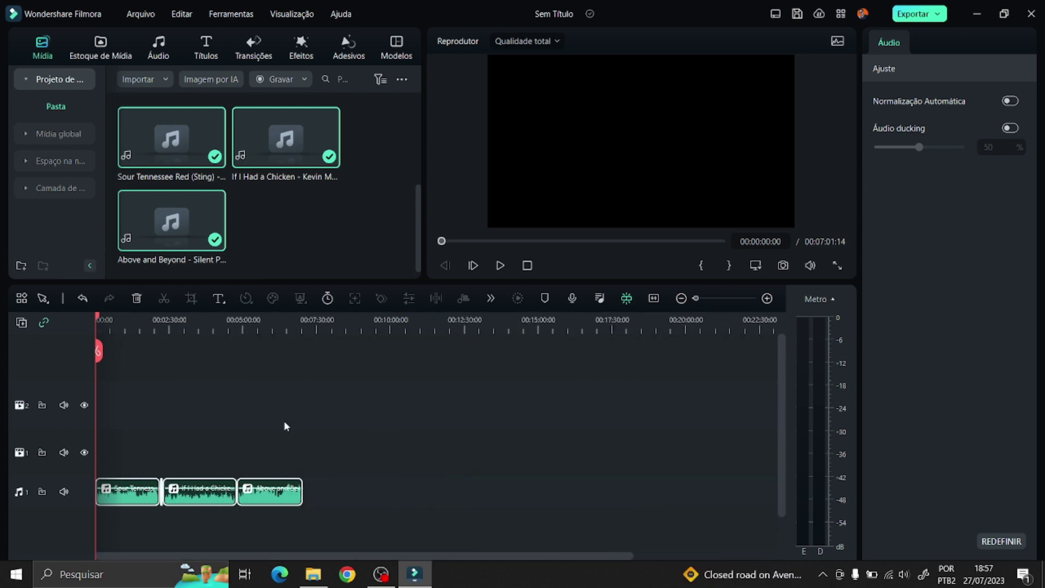
scroll(282, 417, "down", 2)
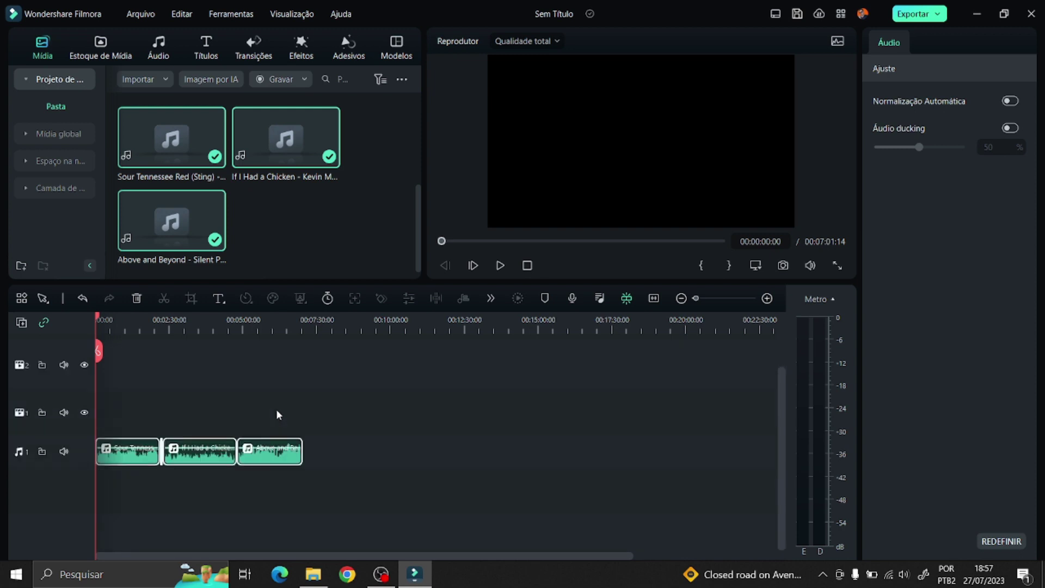
scroll(281, 412, "up", 2)
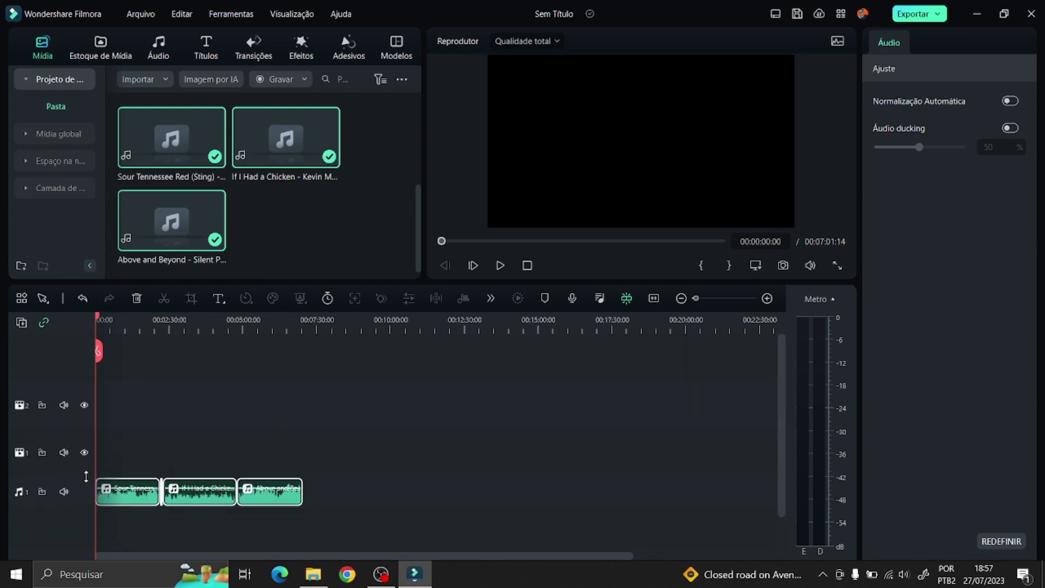
left_click_drag(86, 476, 104, 354)
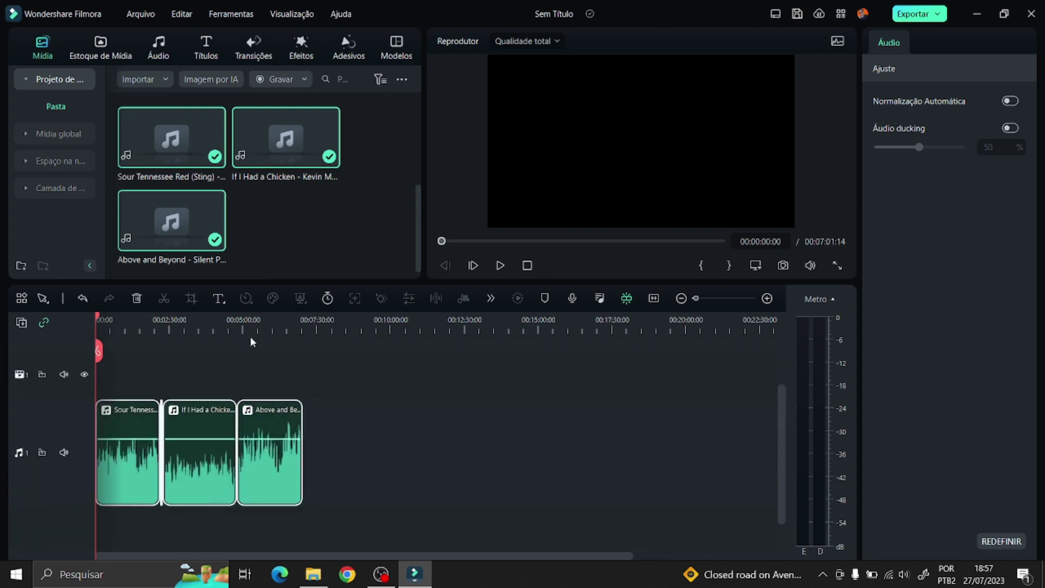
scroll(355, 357, "up", 5)
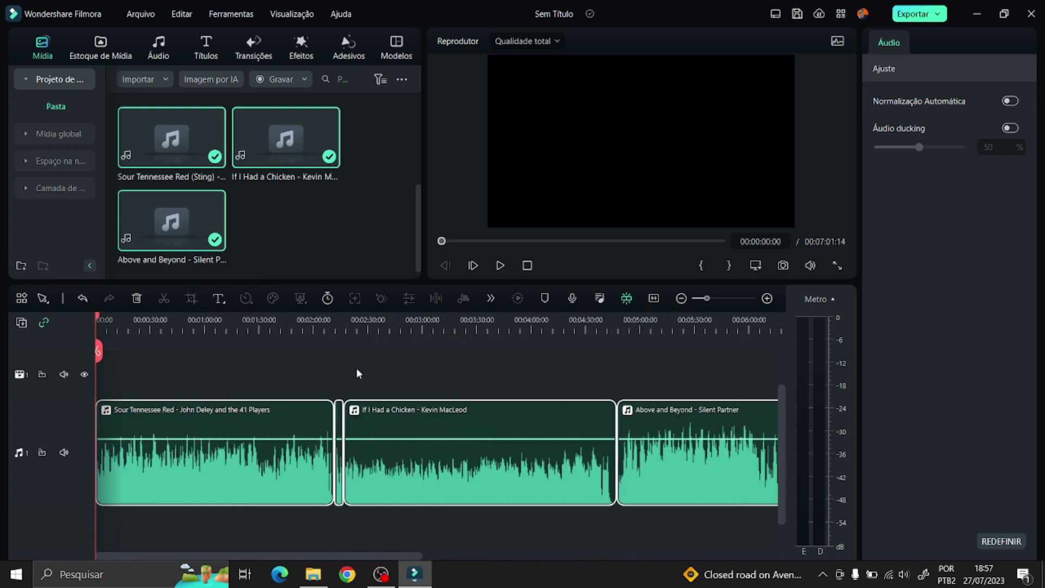
scroll(359, 359, "down", 1)
scroll(245, 381, "right", 3)
scroll(245, 381, "up", 2)
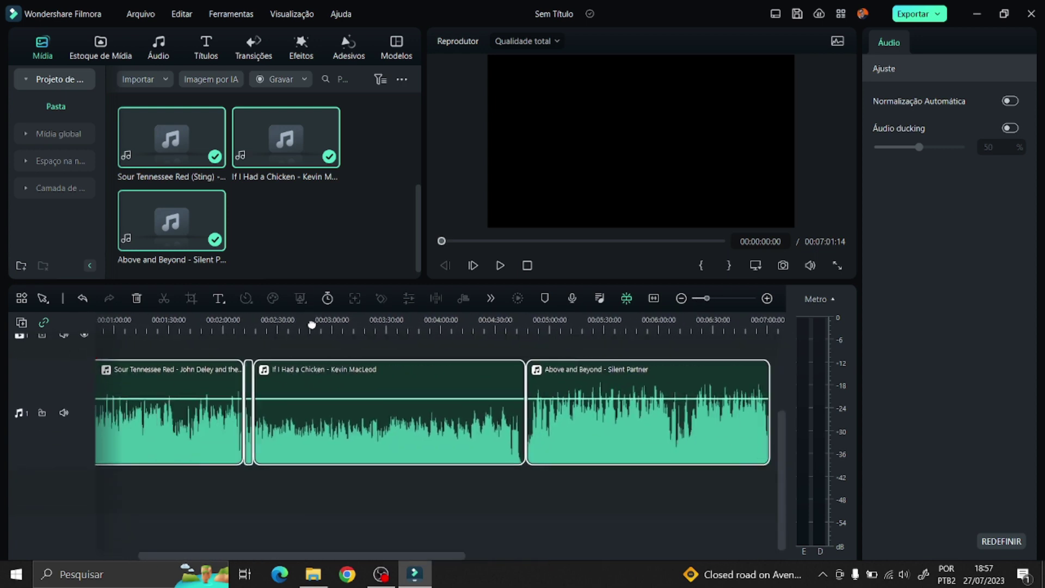
scroll(240, 388, "left", 5)
scroll(241, 381, "up", 2)
scroll(238, 354, "down", 1)
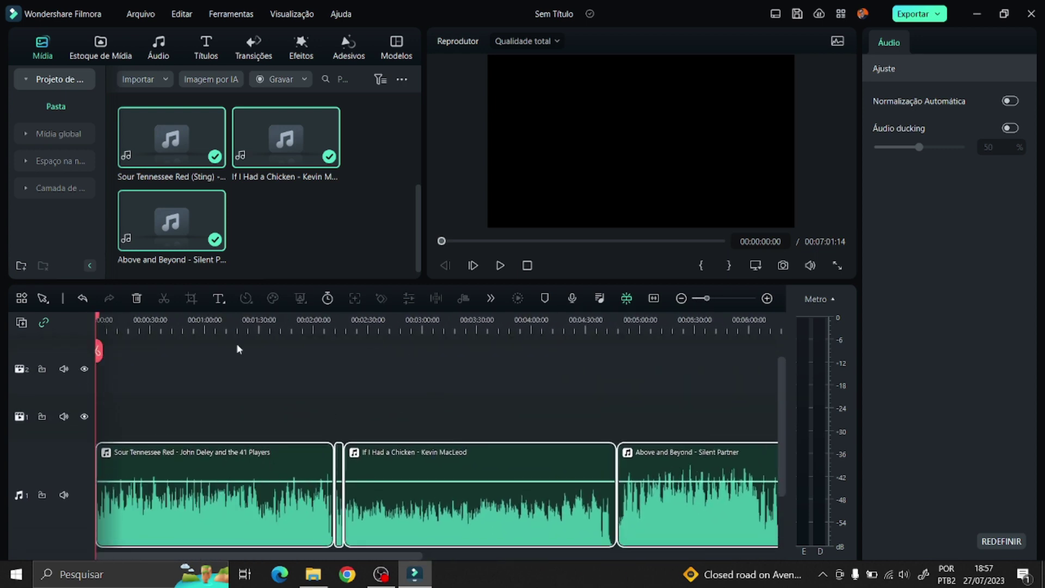
Step: Lower the volume of all four songs on audio track 1 to about -23 dB
left_click(194, 462)
left_click_drag(171, 481, 165, 514)
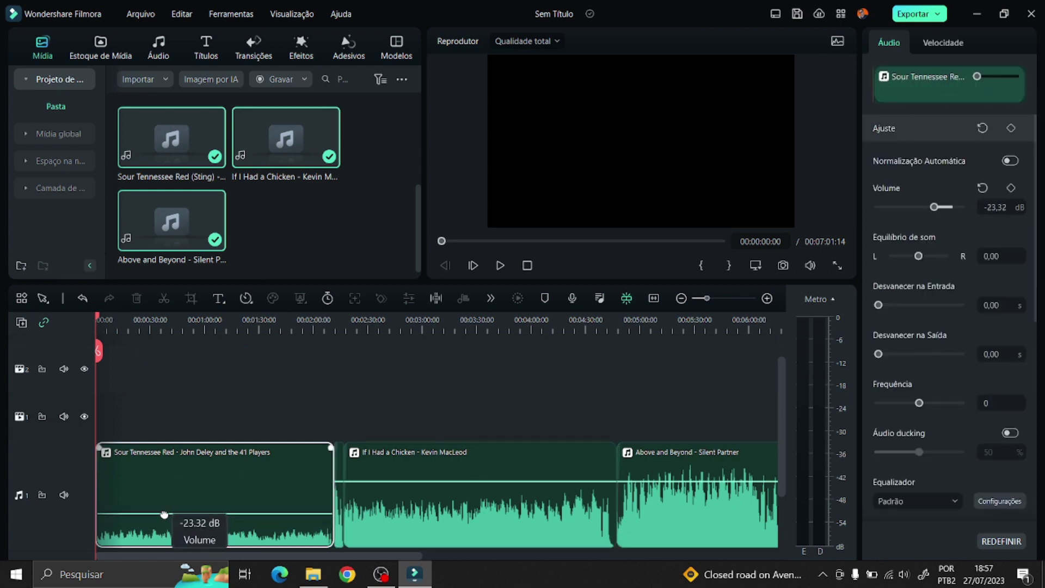
left_click_drag(338, 481, 337, 513)
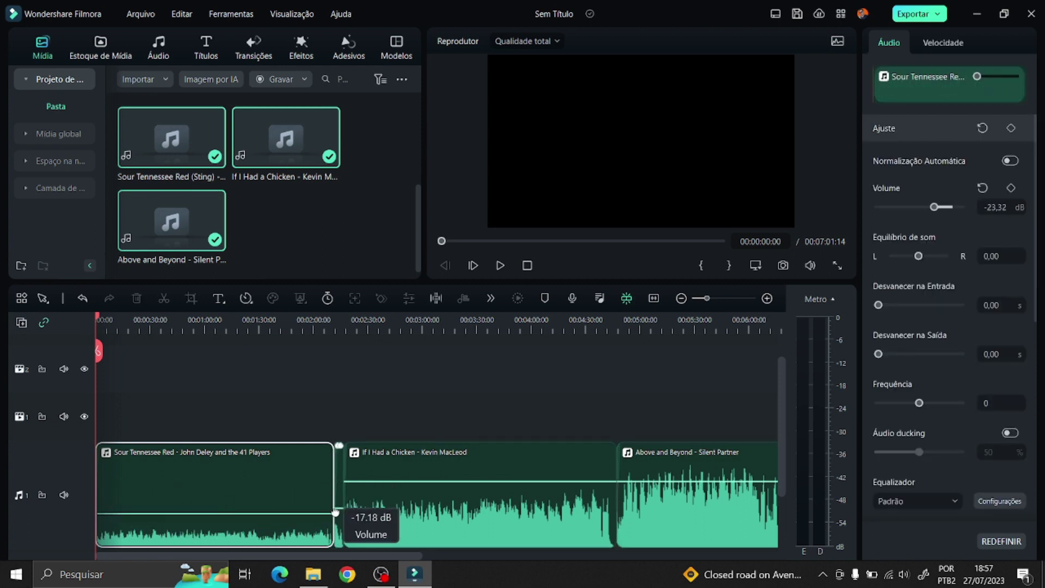
left_click_drag(383, 483, 387, 511)
left_click_drag(645, 481, 651, 511)
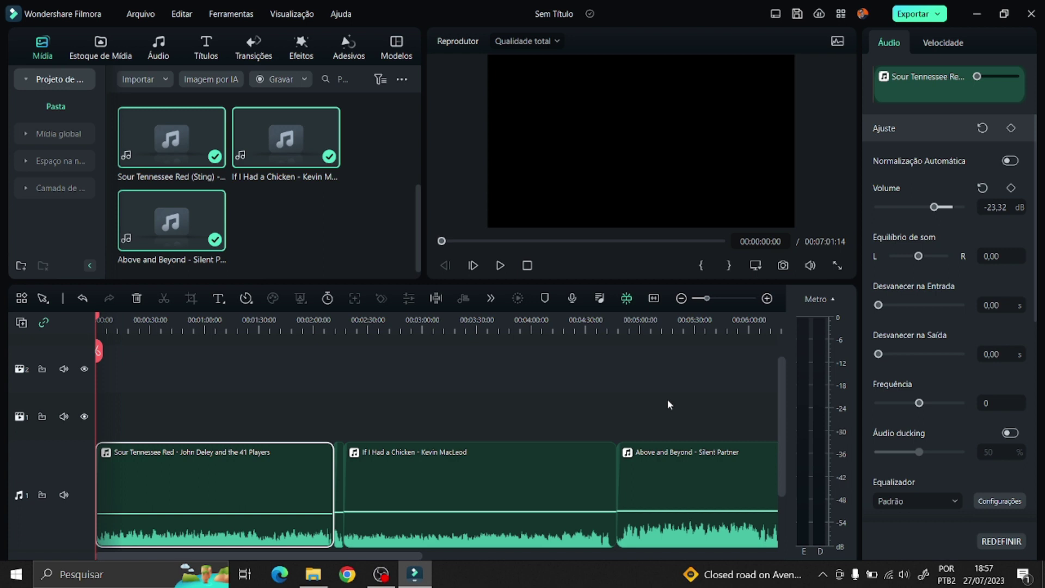
Step: Play the timeline and reduce the volume of the four songs further to about -31 dB
scroll(668, 402, "down", 2)
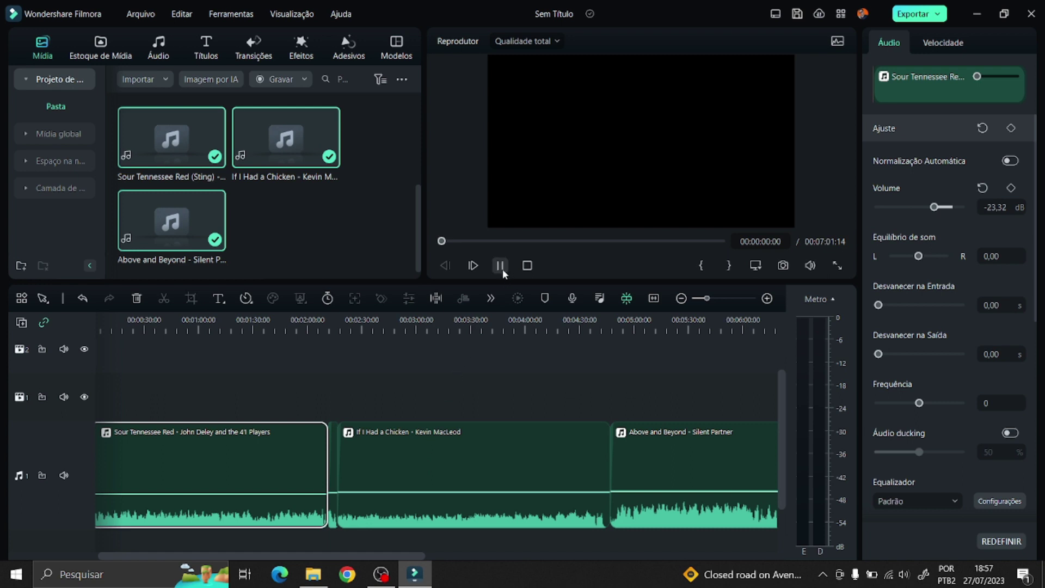
left_click(502, 269)
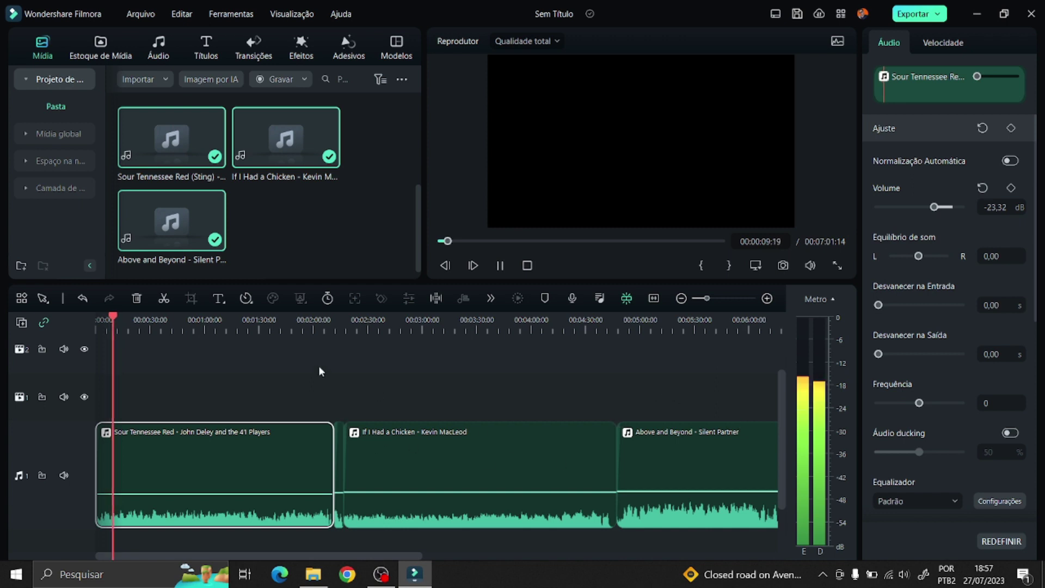
left_click_drag(238, 494, 236, 502)
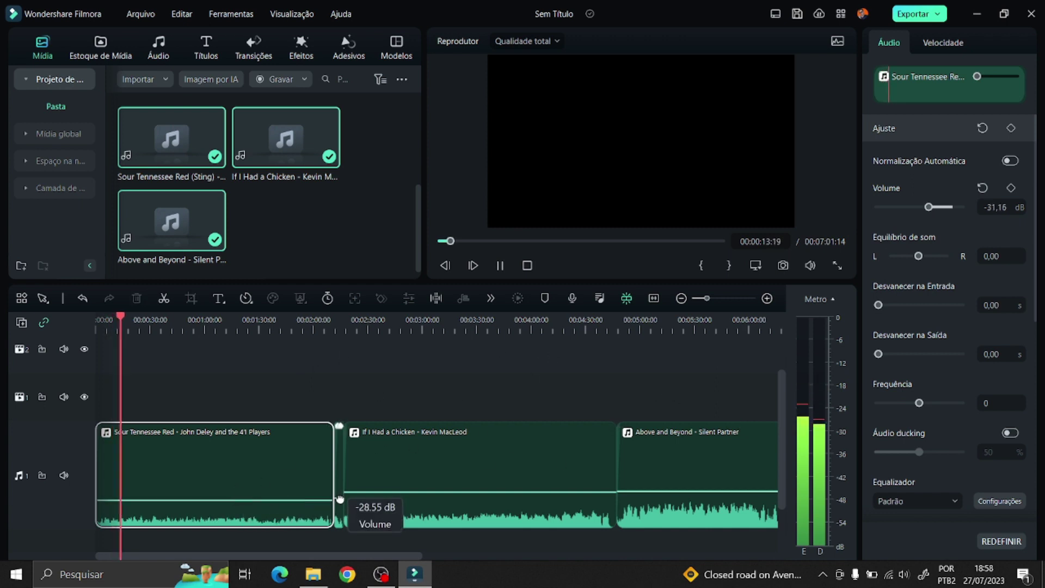
left_click_drag(367, 492, 368, 501)
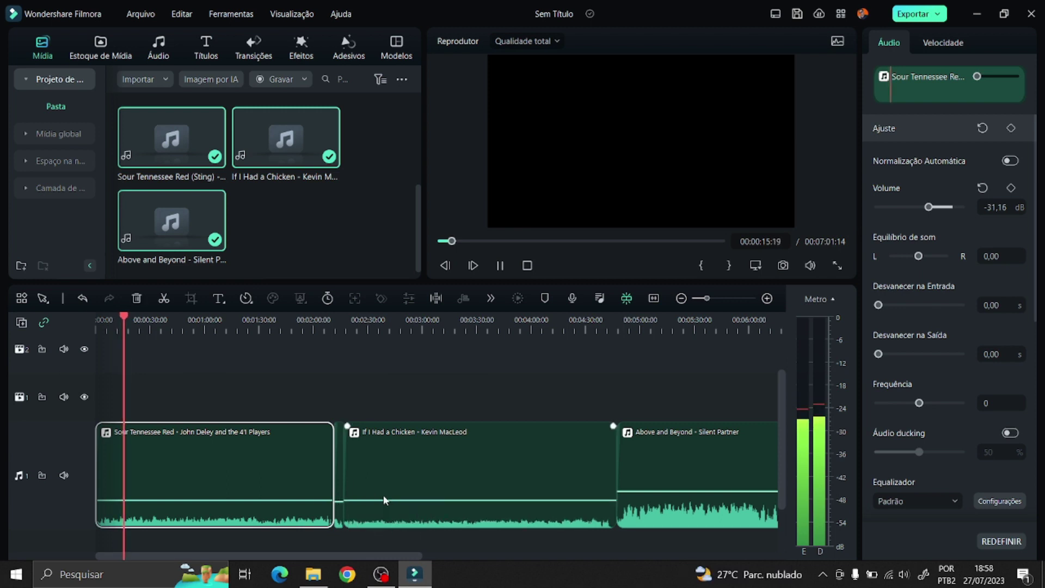
left_click_drag(658, 492, 658, 500)
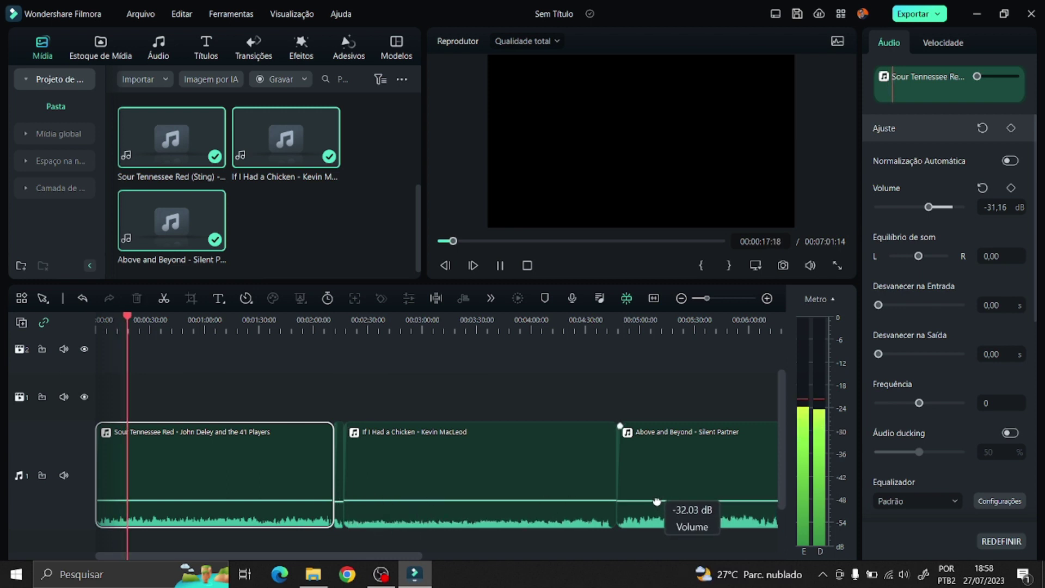
scroll(413, 328, "down", 3)
scroll(413, 328, "up", 1)
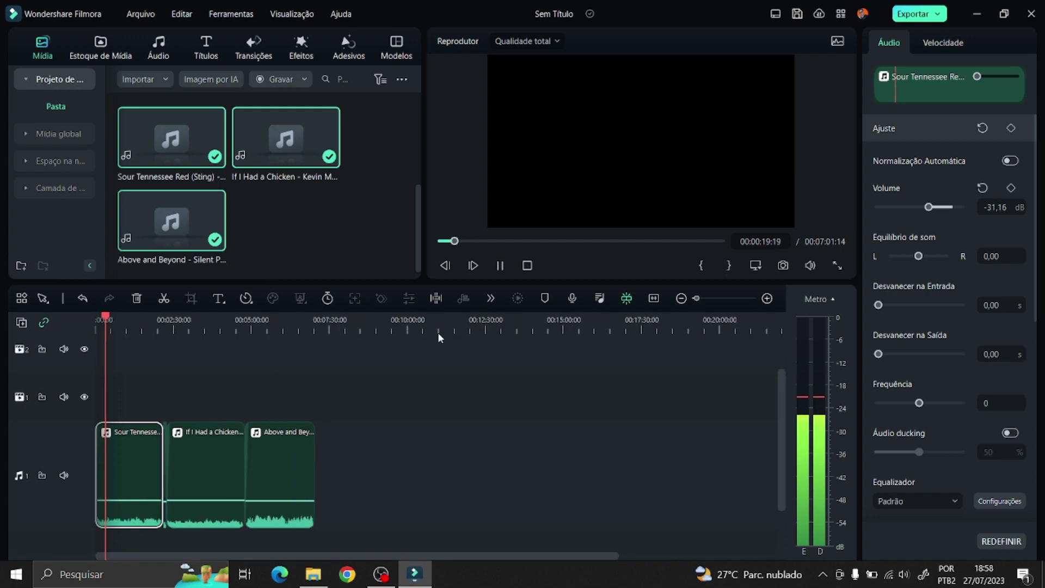
left_click(740, 335)
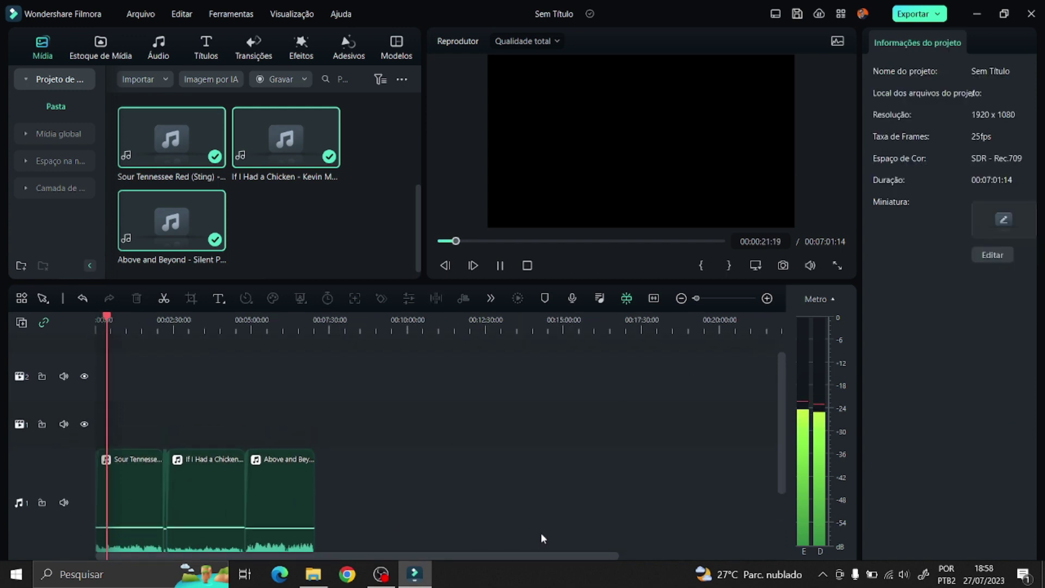
Step: Open the local video export settings, choose MP3 as the output format, and close them without exporting
left_click(936, 15)
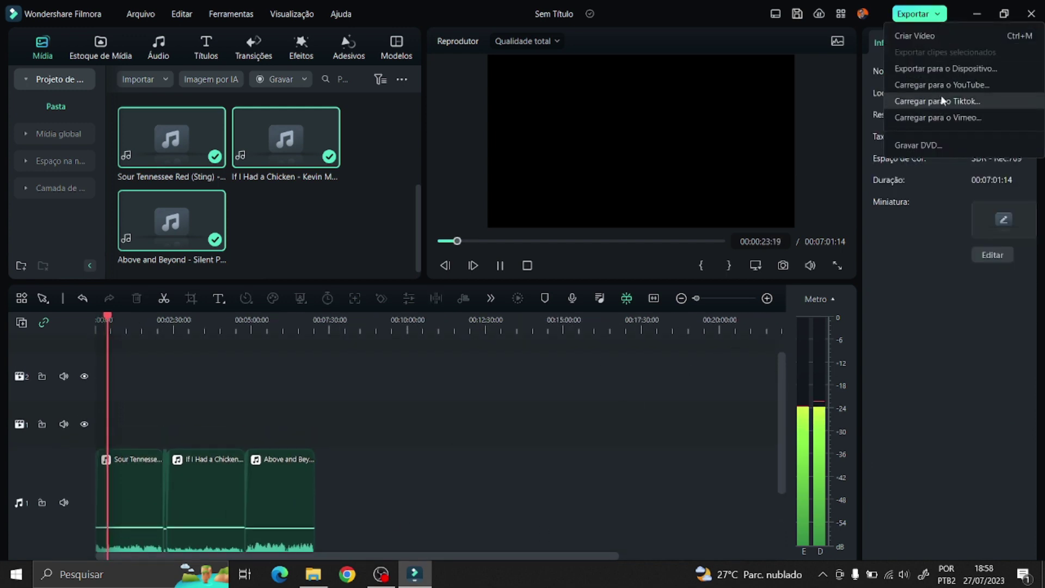
left_click(929, 36)
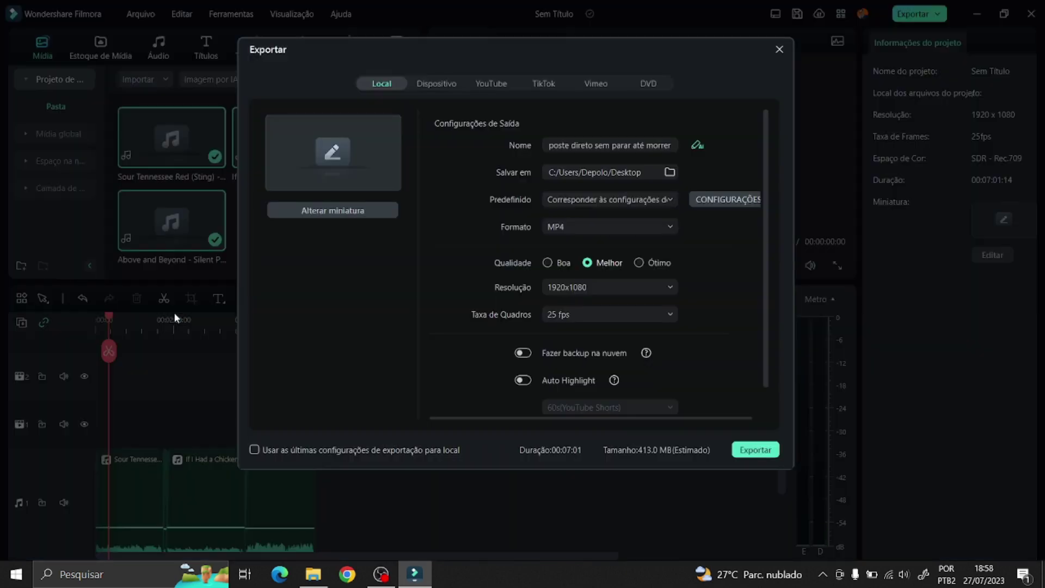
left_click(575, 226)
scroll(583, 374, "down", 5)
left_click(592, 409)
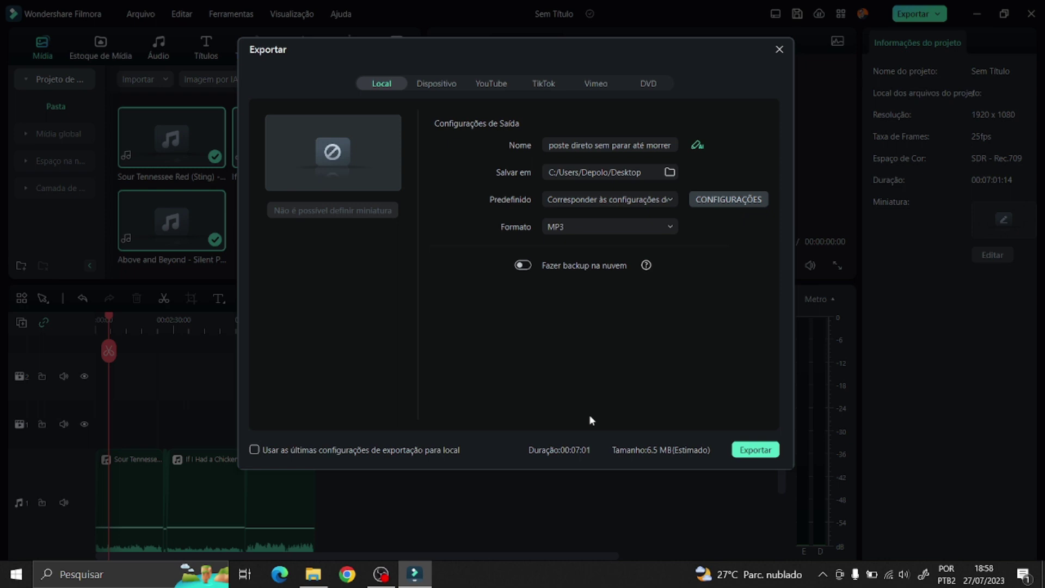
left_click(779, 49)
Step: Delete all songs from audio track 1 and remove the imported songs from the project media
left_click_drag(357, 490, 17, 486)
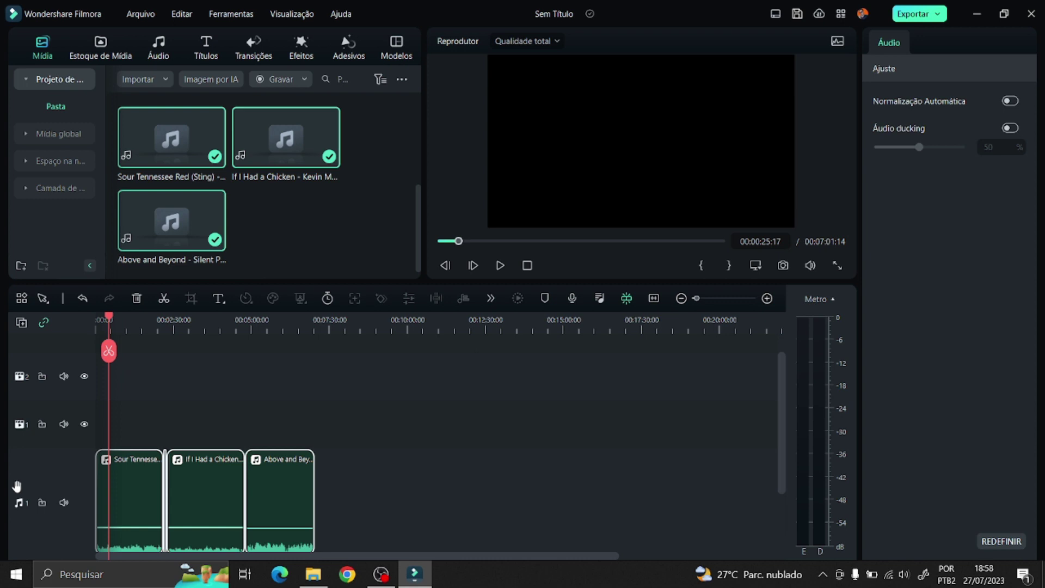
key("Delete")
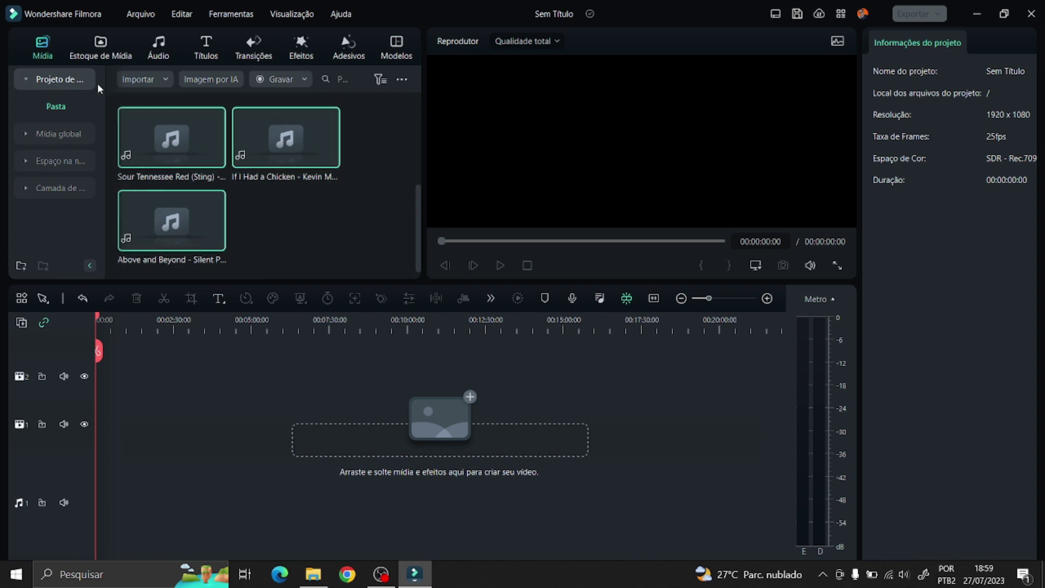
key("Delete")
left_click(588, 286)
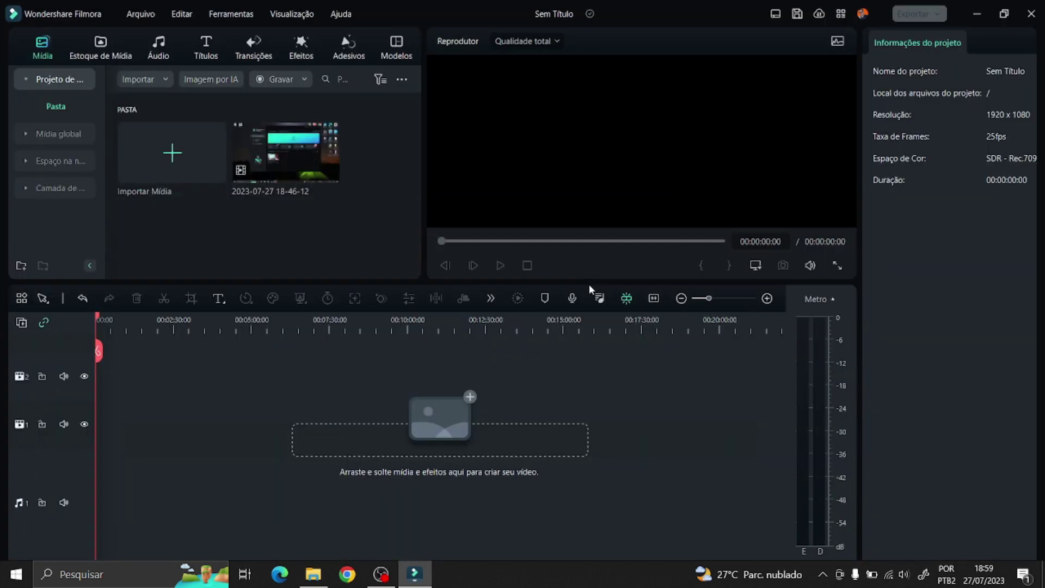
left_click_drag(273, 149, 97, 430)
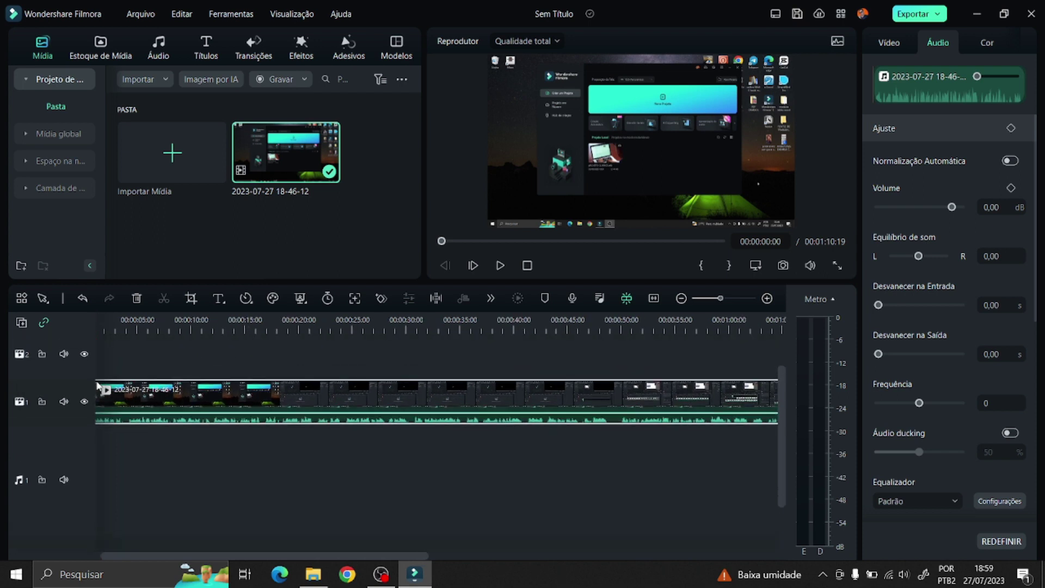
left_click_drag(54, 382, 55, 331)
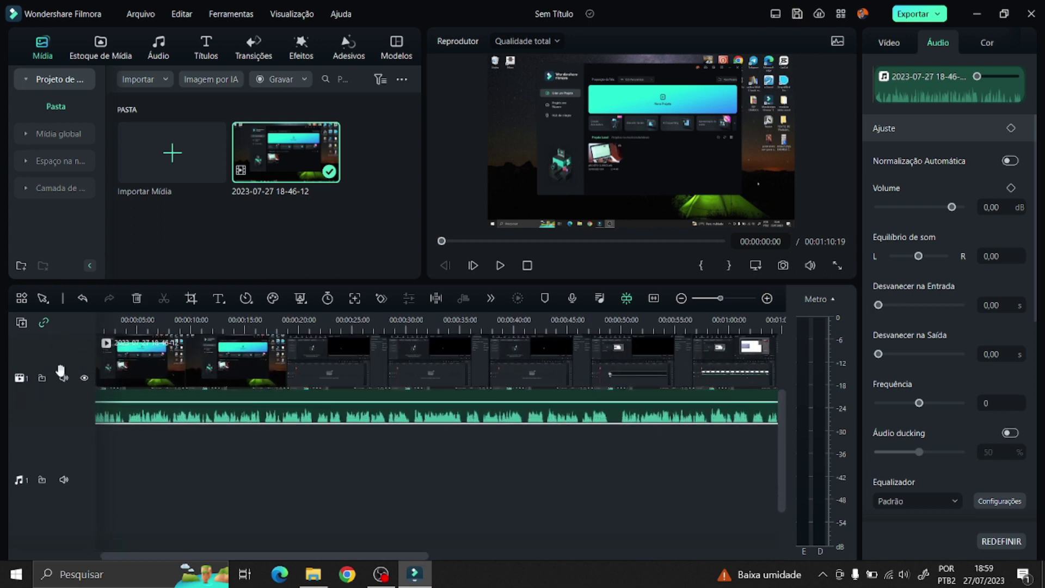
left_click(59, 427)
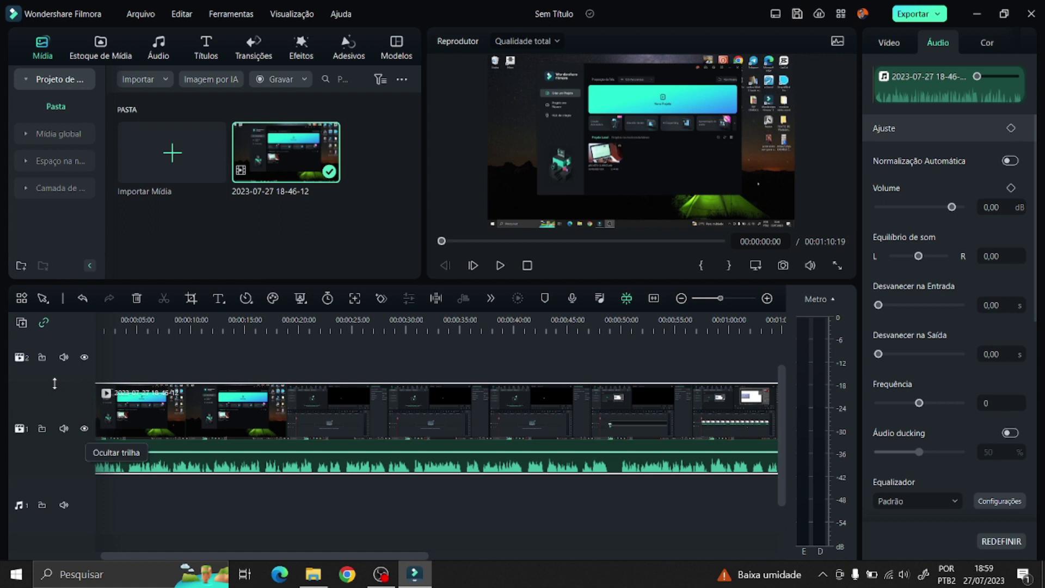
scroll(305, 323, "up", 2)
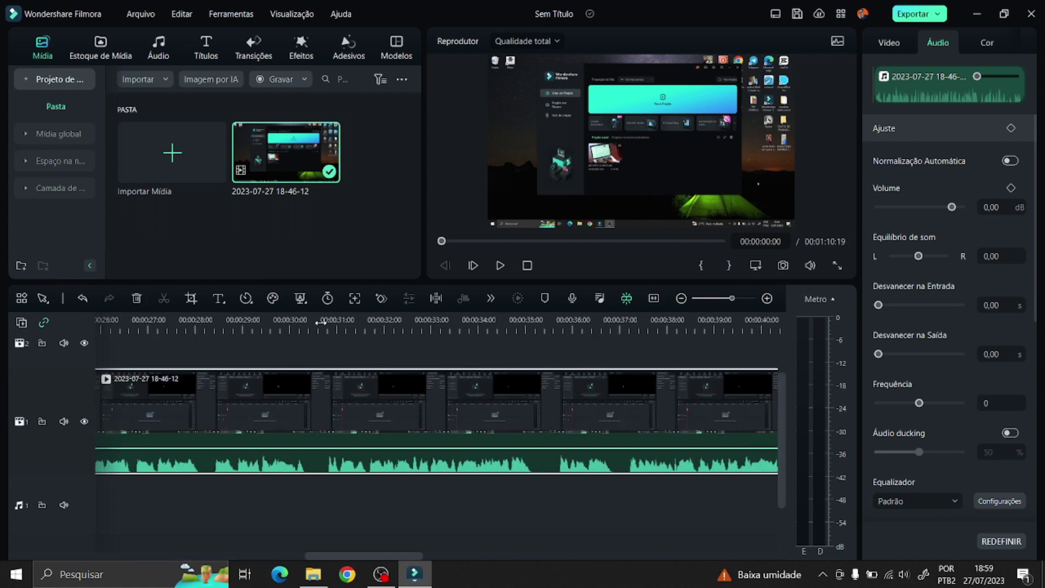
scroll(256, 353, "up", 1)
scroll(311, 357, "up", 5)
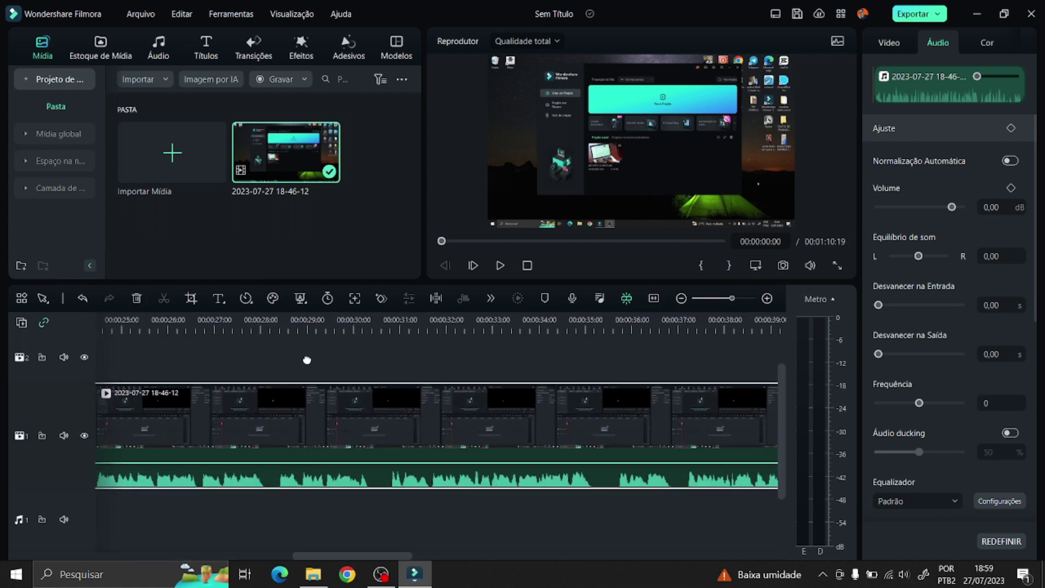
scroll(185, 363, "up", 5)
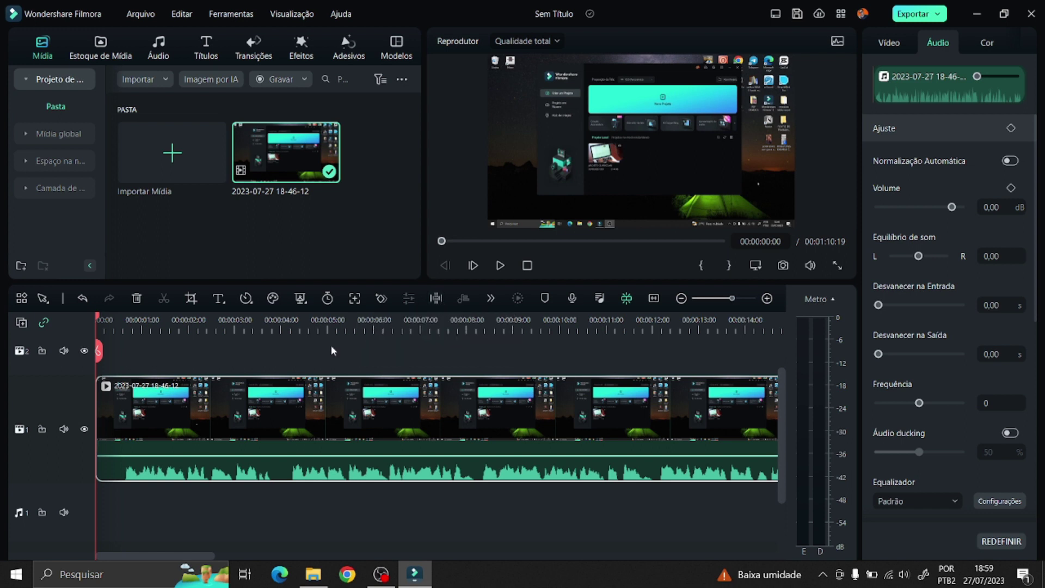
Step: Try splitting the video near its start and at 00:00:03:21, and undo the splits
left_click_drag(98, 353, 273, 359)
left_click(105, 354)
left_click(116, 355)
left_click(273, 358)
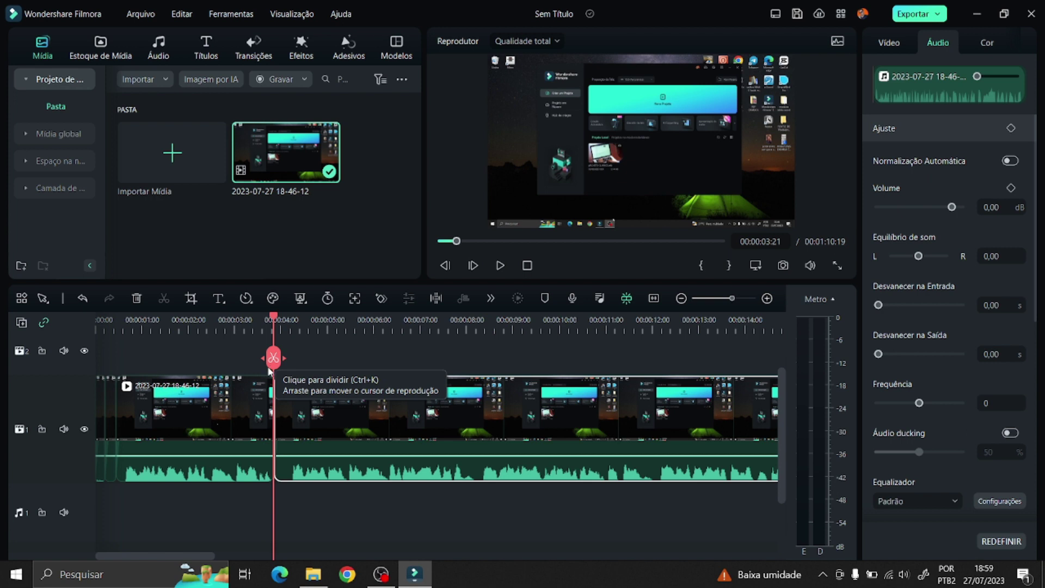
key("ctrl+z")
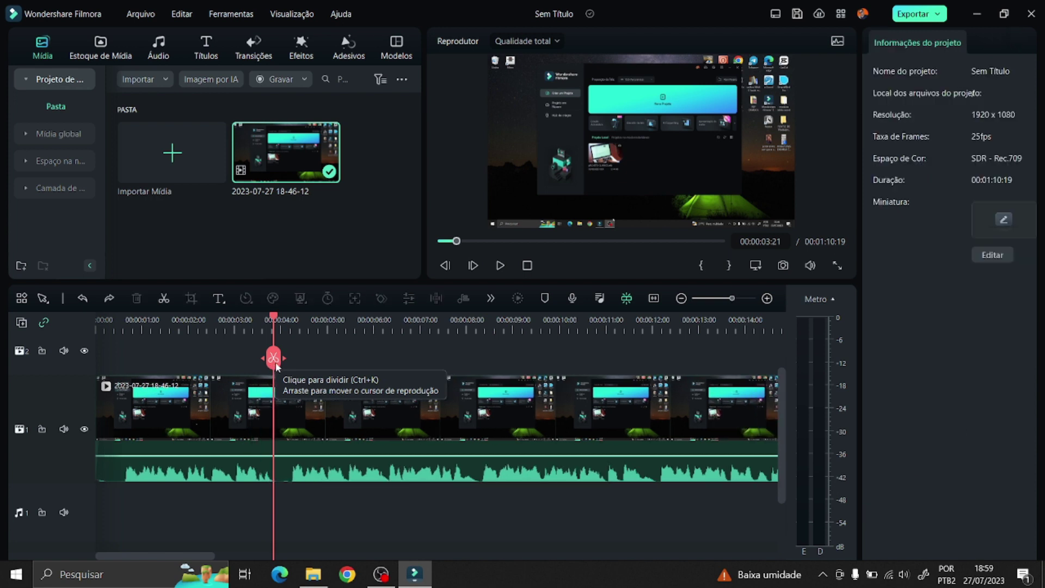
Step: Split the video on track 1 at the beginning and end of the silent pauses within its first 31 seconds
left_click_drag(274, 359, 682, 345)
left_click(119, 363)
left_click(274, 363)
left_click(287, 363)
left_click(704, 370)
left_click(719, 370)
left_click(641, 373)
left_click(659, 371)
left_click(708, 399)
left_click(728, 399)
left_click(700, 389)
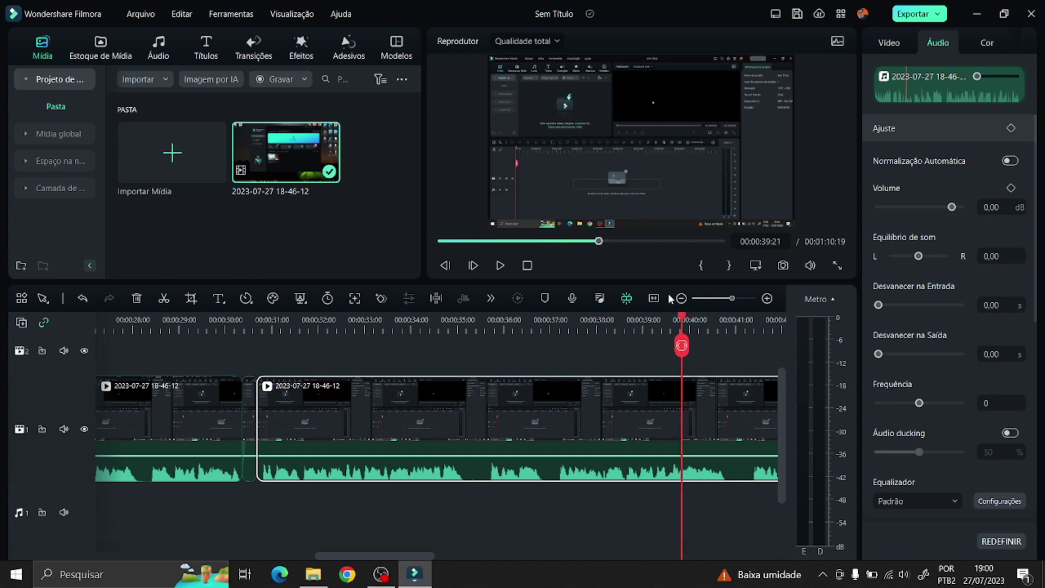
Step: Fit the whole video in the timeline, split it at 00:00:49:00, and return the playhead to the start
left_click(654, 298)
left_click_drag(471, 345, 560, 375)
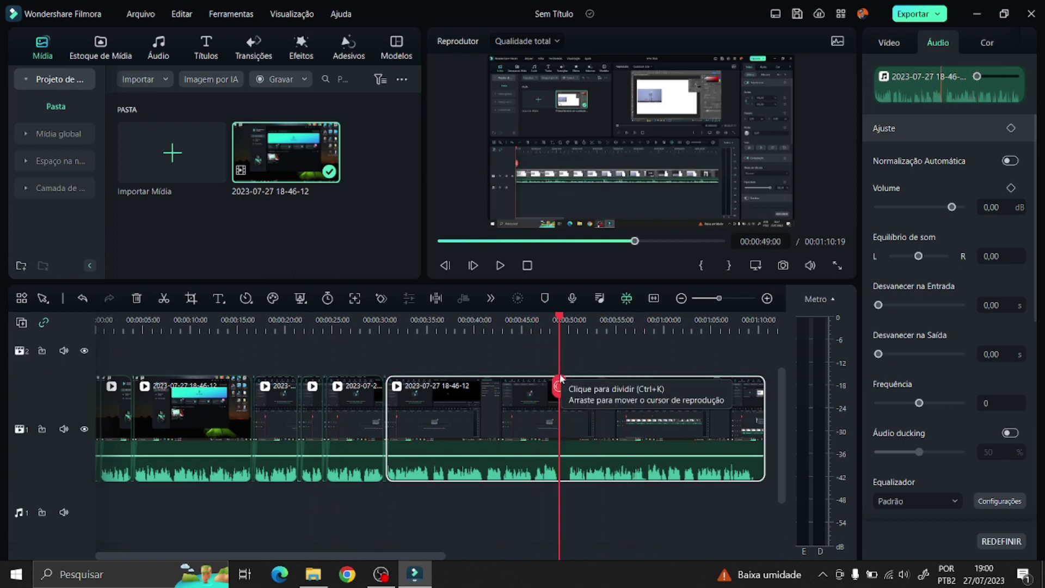
left_click(560, 381)
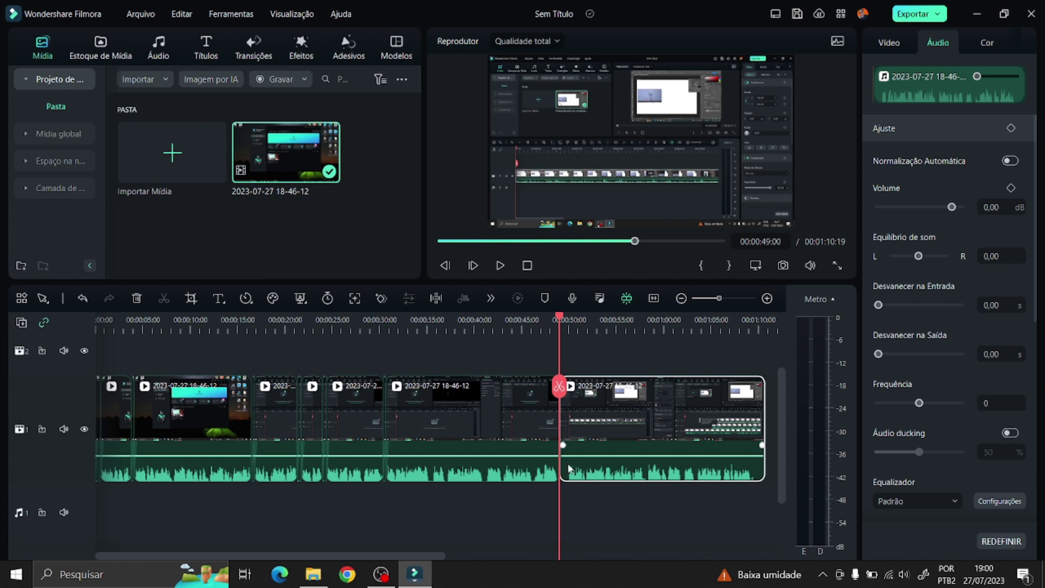
left_click_drag(558, 321, 50, 350)
scroll(197, 330, "up", 4)
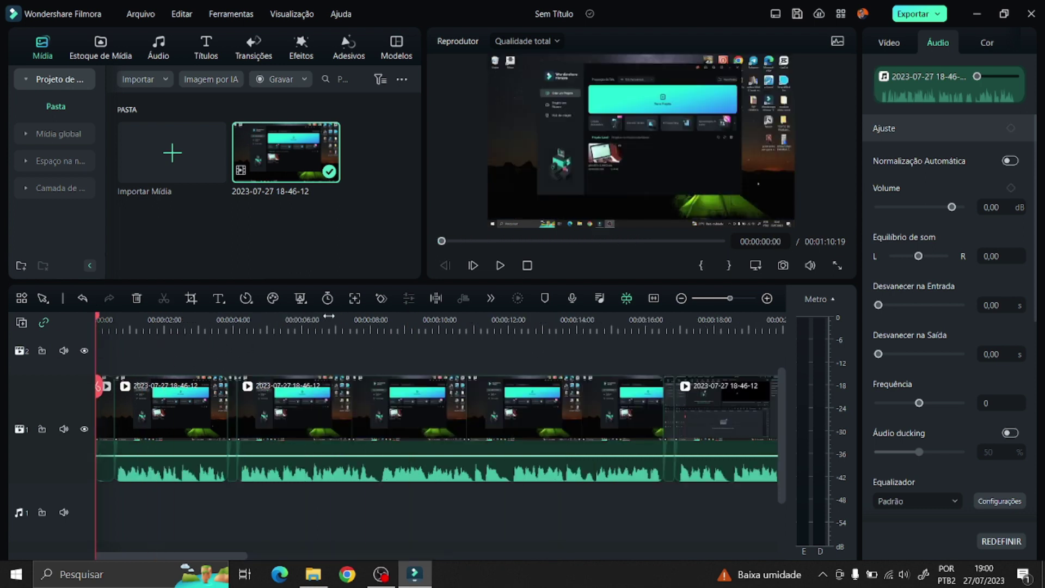
Step: Delete the silent pieces at the very start of video track 1 and at about 00:00:03:07
left_click(120, 438)
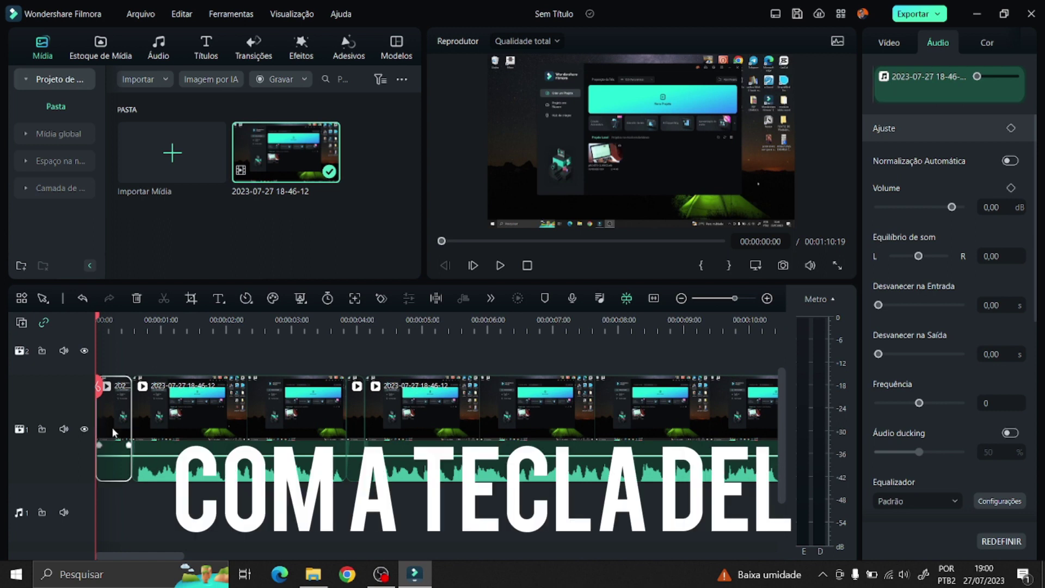
key("Delete")
left_click(322, 414)
key("Delete")
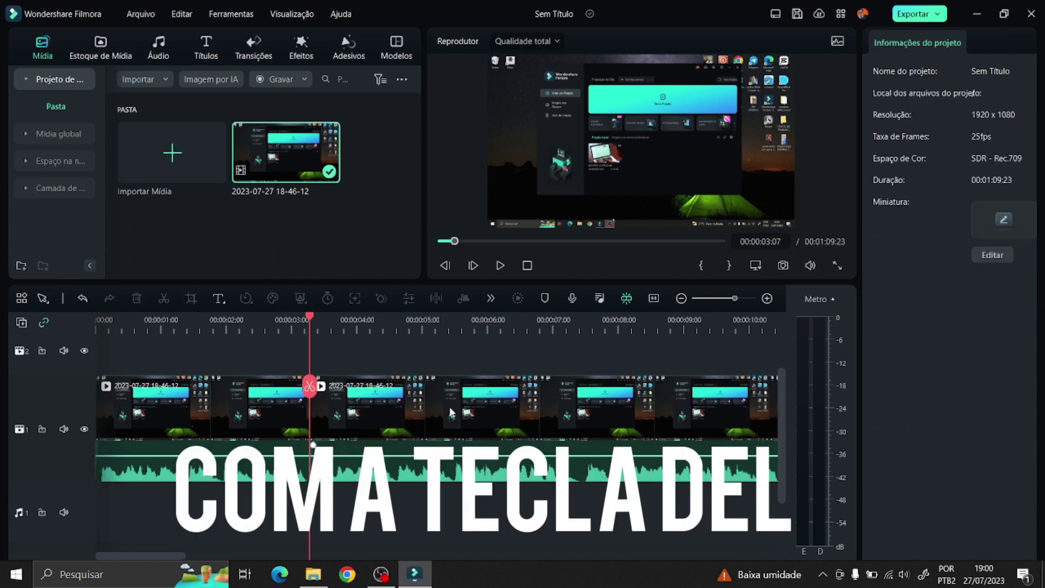
Step: Delete the short silent piece at about 00:00:15:17 on video track 1
left_click(501, 413)
scroll(239, 416, "right", 6)
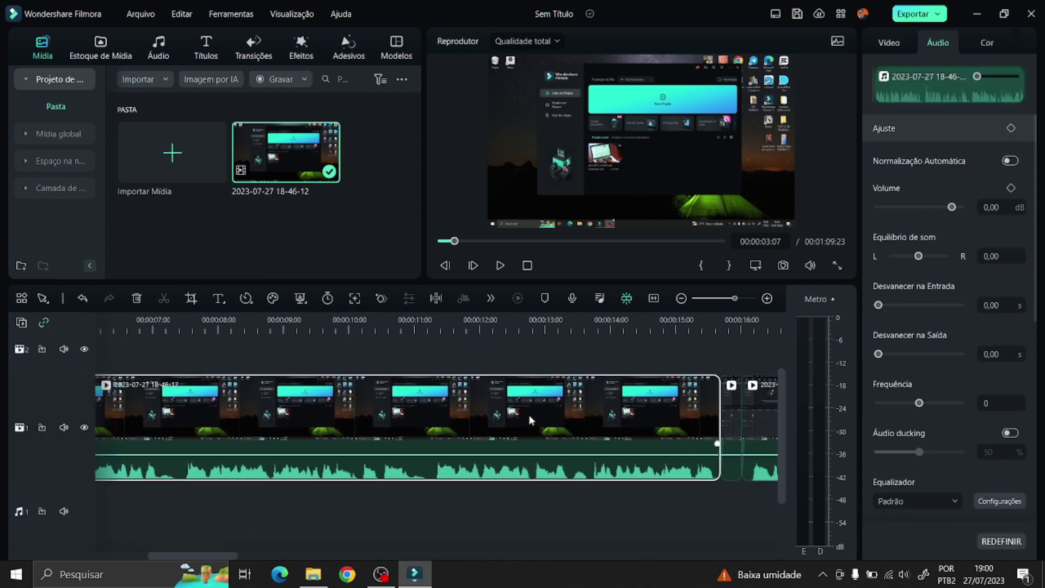
scroll(528, 414, "right", 5)
left_click(342, 404)
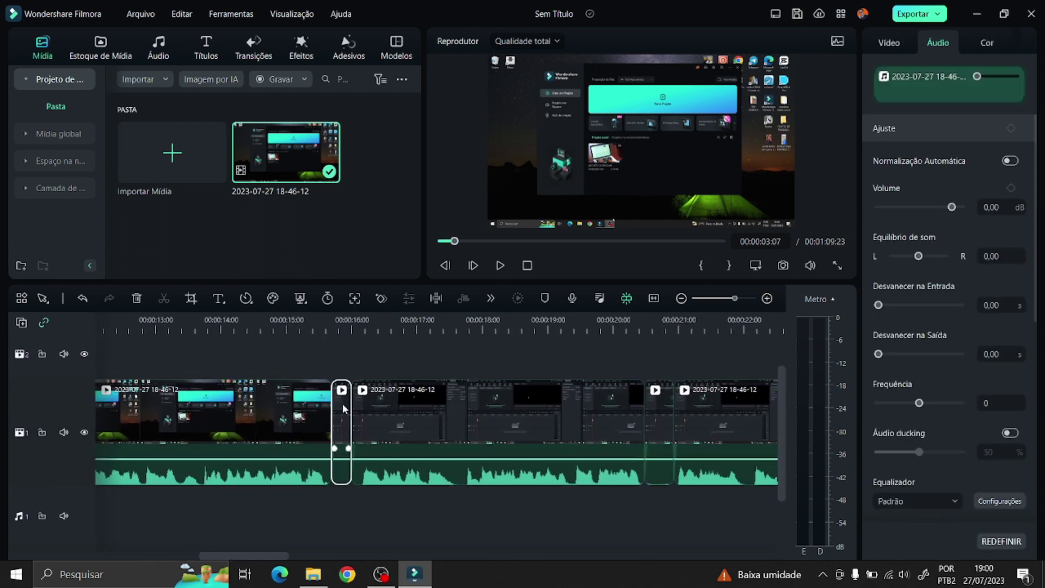
key("Delete")
Step: Delete the two silent pieces at about 20 and 22 seconds on video track 1
left_click(342, 406)
scroll(237, 420, "right", 4)
scroll(237, 421, "right", 1)
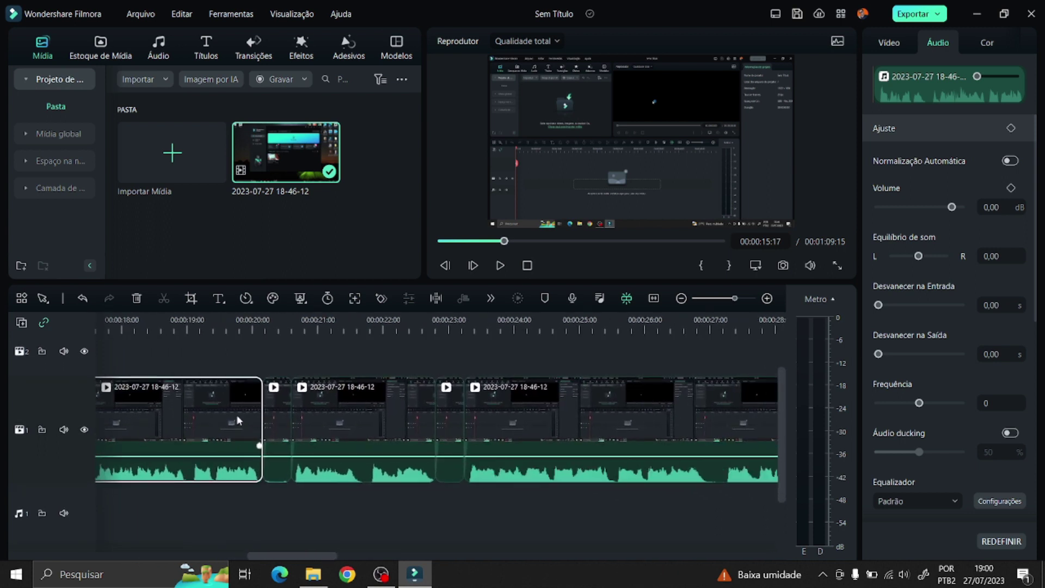
left_click(273, 416)
key("Delete")
left_click(414, 409)
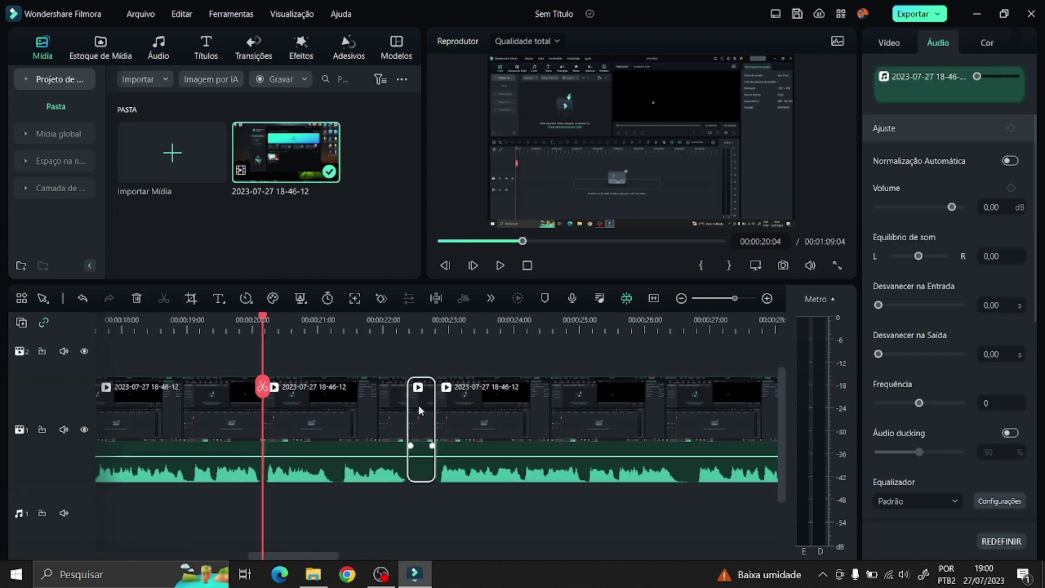
key("Delete")
Step: Delete the silent piece at about 00:00:28:08 on video track 1
scroll(414, 410, "right", 3)
left_click(252, 411)
left_click(376, 408)
key("Delete")
scroll(541, 413, "right", 3)
Step: Trim about one second of silence from the start of the last clip and fit the whole video in the timeline
left_click(205, 401)
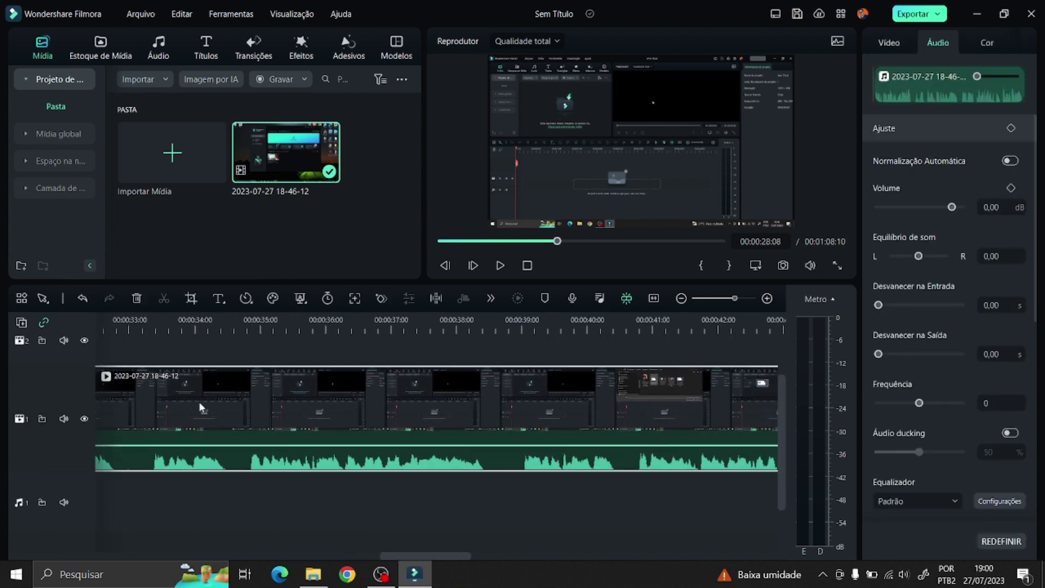
scroll(661, 411, "right", 3)
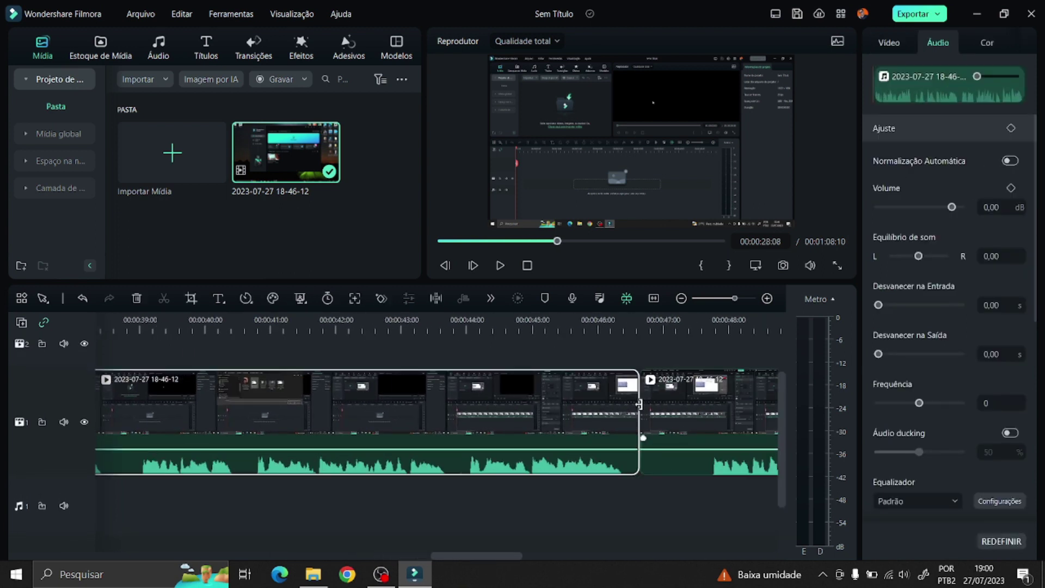
left_click_drag(640, 402, 691, 403)
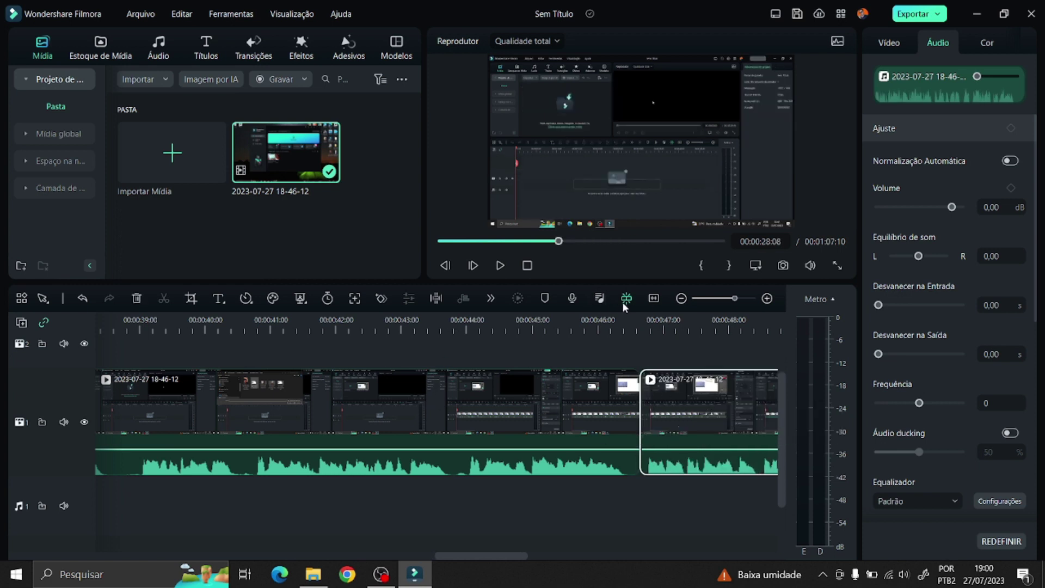
left_click(653, 300)
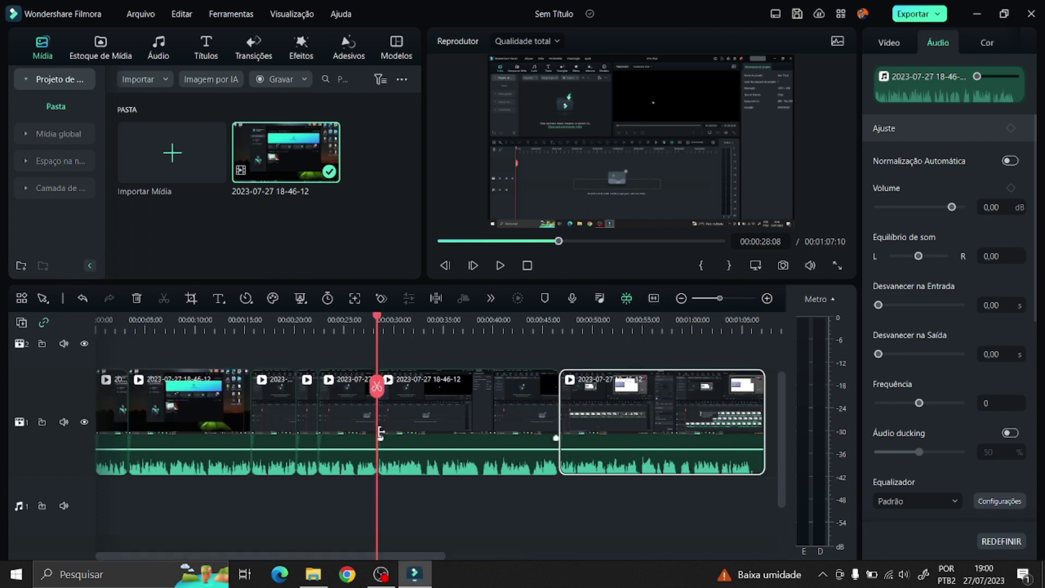
Step: Turn off the timeline's auto ripple and move the playhead to 00:00:53:06 in the last clip
left_click_drag(381, 433, 380, 436)
left_click(43, 322)
left_click_drag(378, 322, 754, 344)
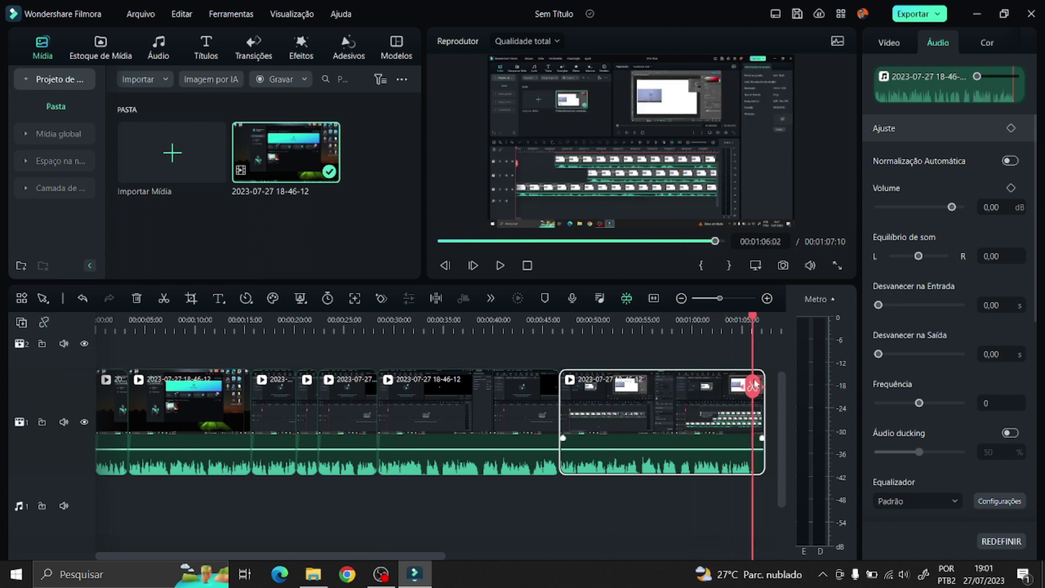
left_click_drag(754, 383, 751, 386)
left_click(624, 401)
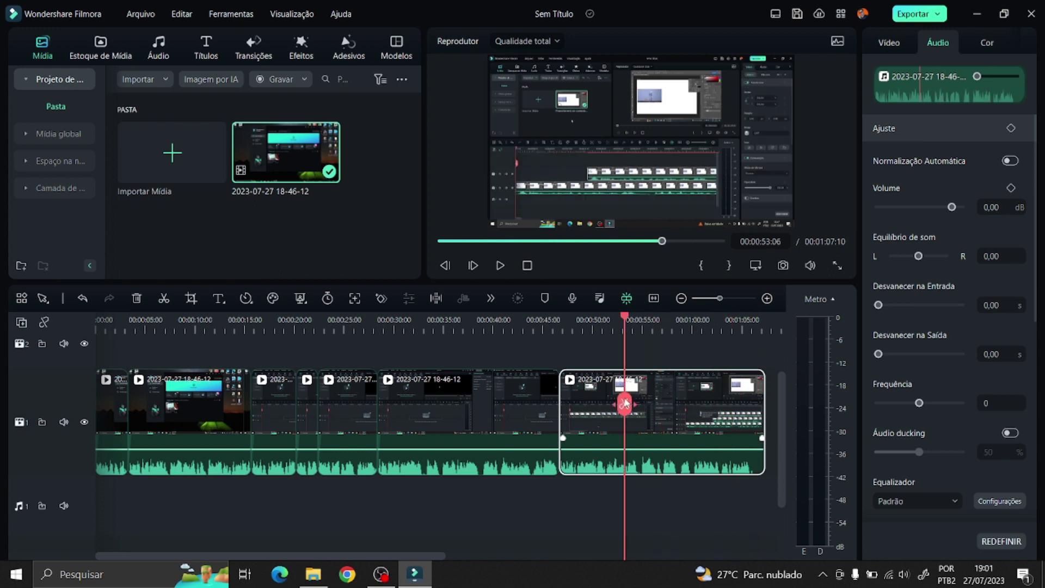
Step: Split the last clip at the beginning and end of its silent pause, at 00:00:54:15 and 00:00:55:00
scroll(633, 347, "up", 1)
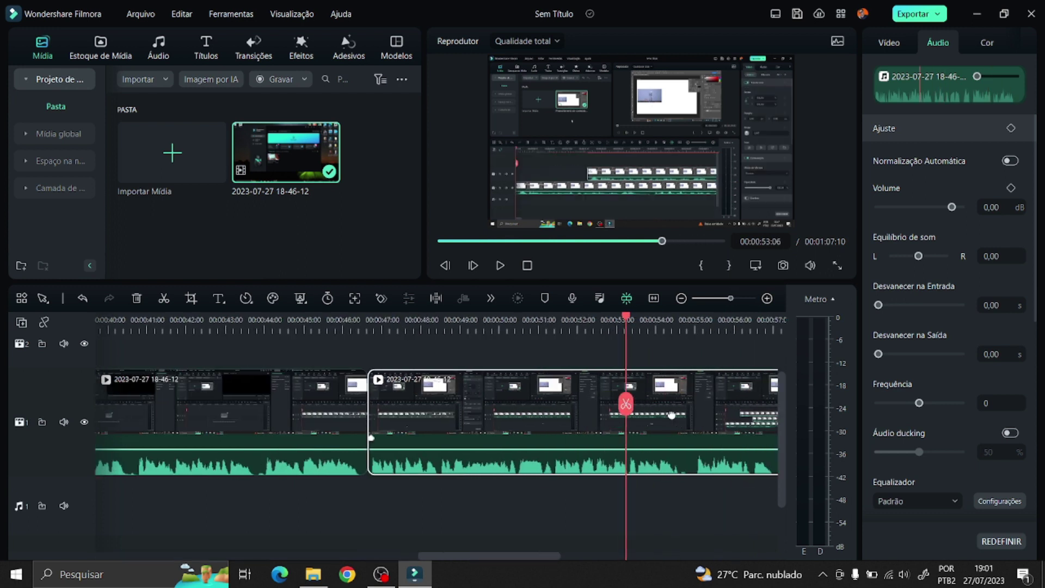
scroll(373, 416, "down", 3)
left_click_drag(298, 413, 351, 411)
left_click(351, 408)
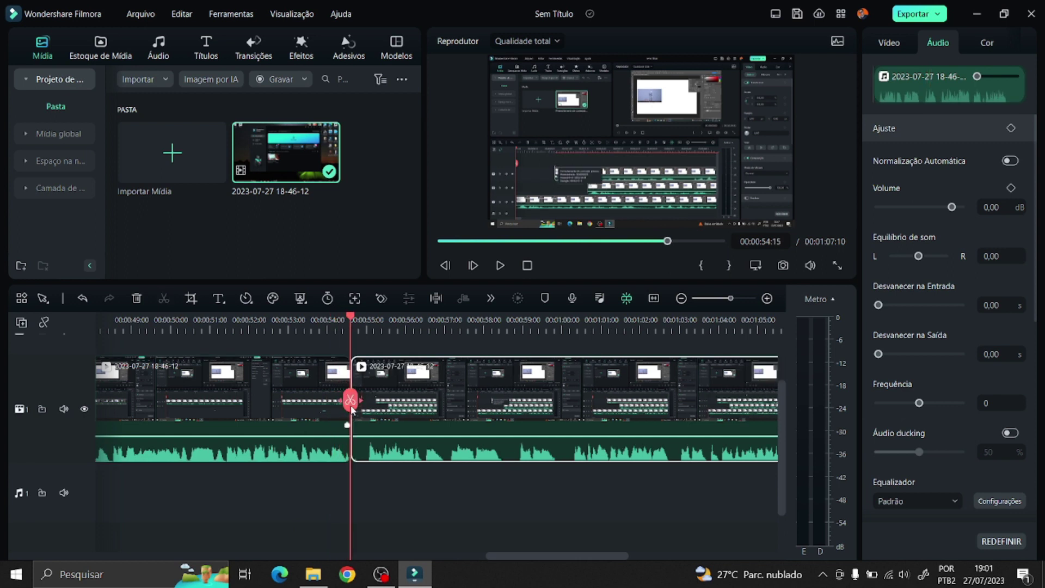
left_click_drag(351, 408, 363, 402)
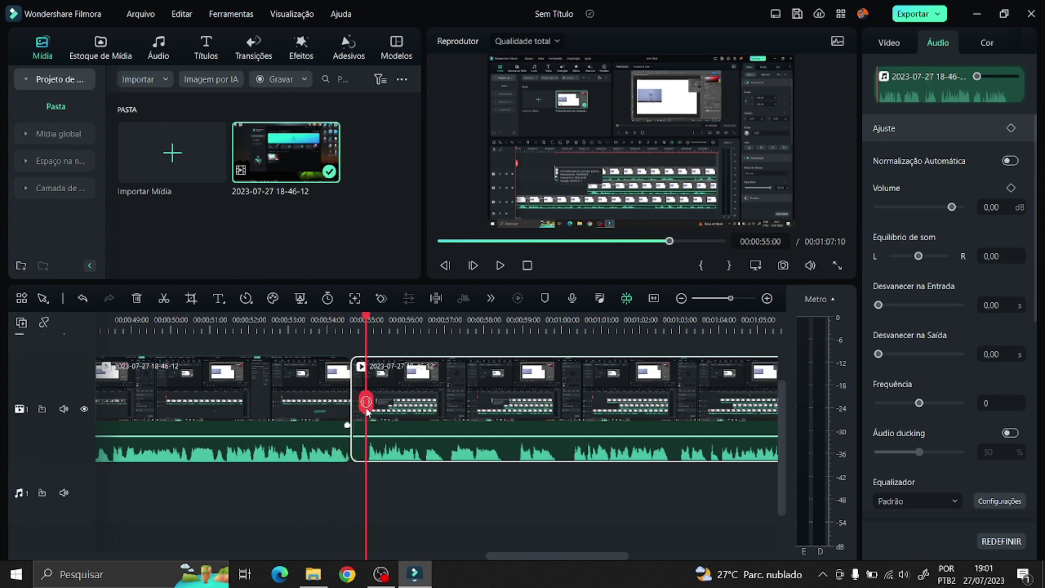
left_click(365, 402)
Step: Try deleting the silent piece between 00:00:54:15 and 00:00:55:00 with auto ripple off, and undo the deletion
left_click(358, 382)
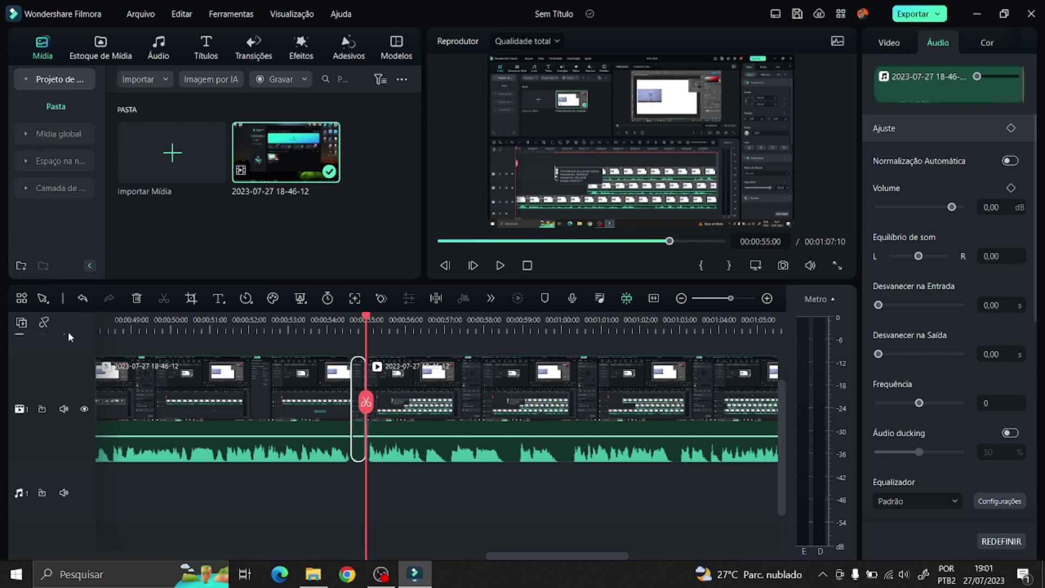
key("Delete")
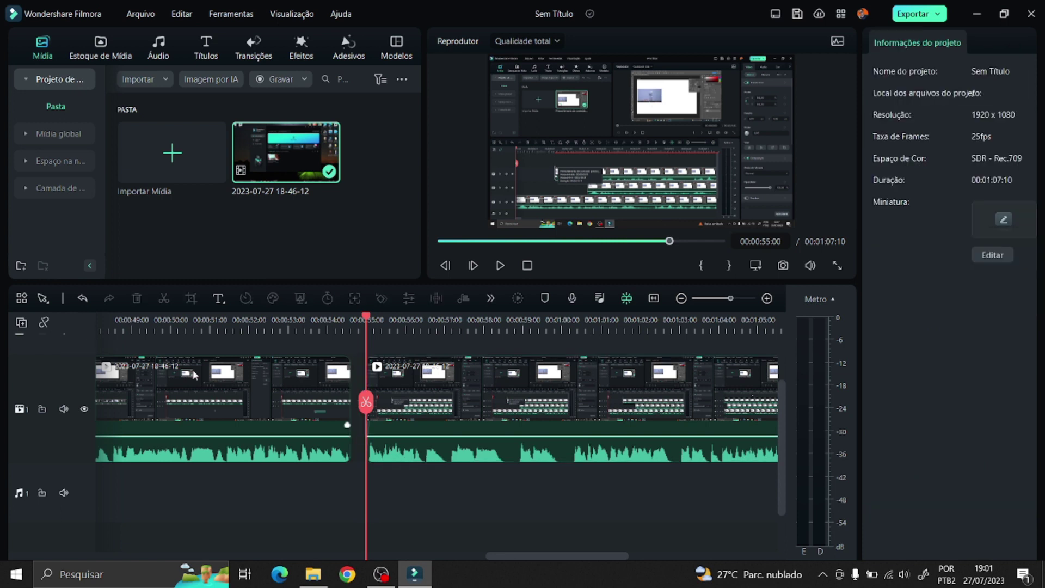
key("ctrl+z")
Step: With auto ripple turned back on, delete the silent piece between 00:00:54:15 and 00:00:55:00
left_click(357, 374)
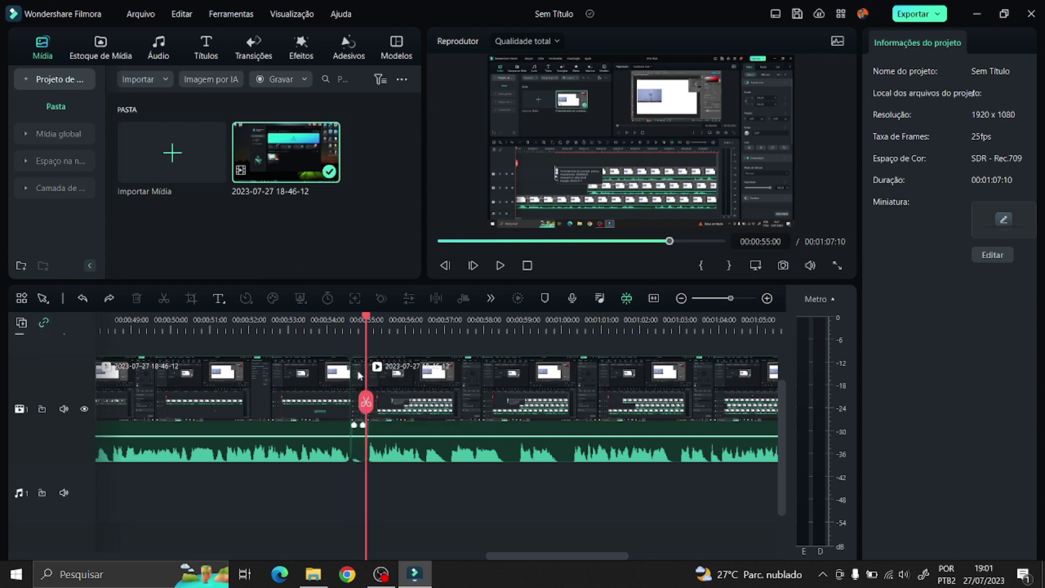
key("Delete")
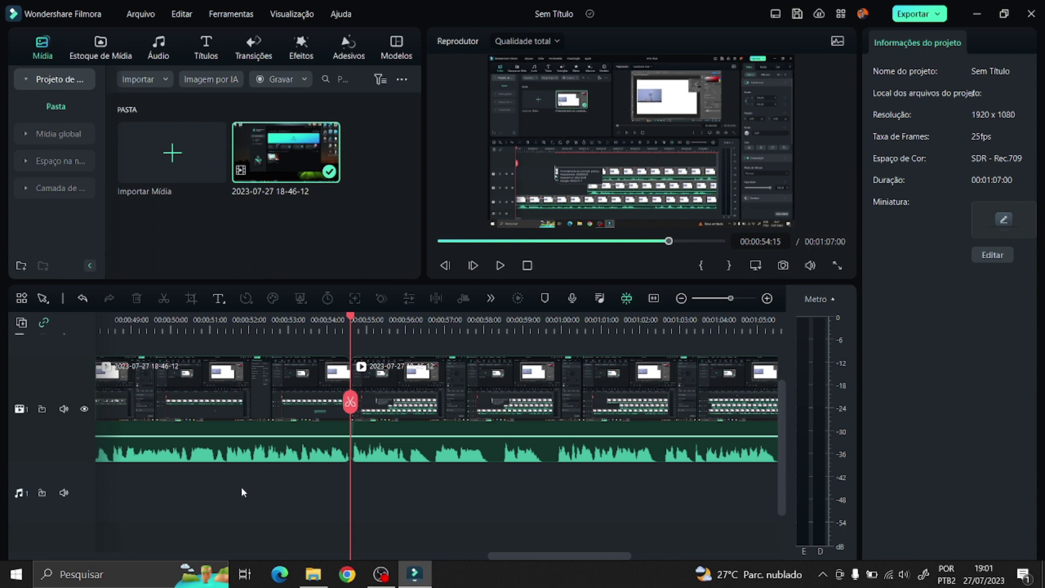
Step: Zoom the timeline out to show the edited clips and move the playhead to 00:00:02:16
scroll(240, 486, "up", 3)
scroll(303, 329, "down", 3, "ctrl")
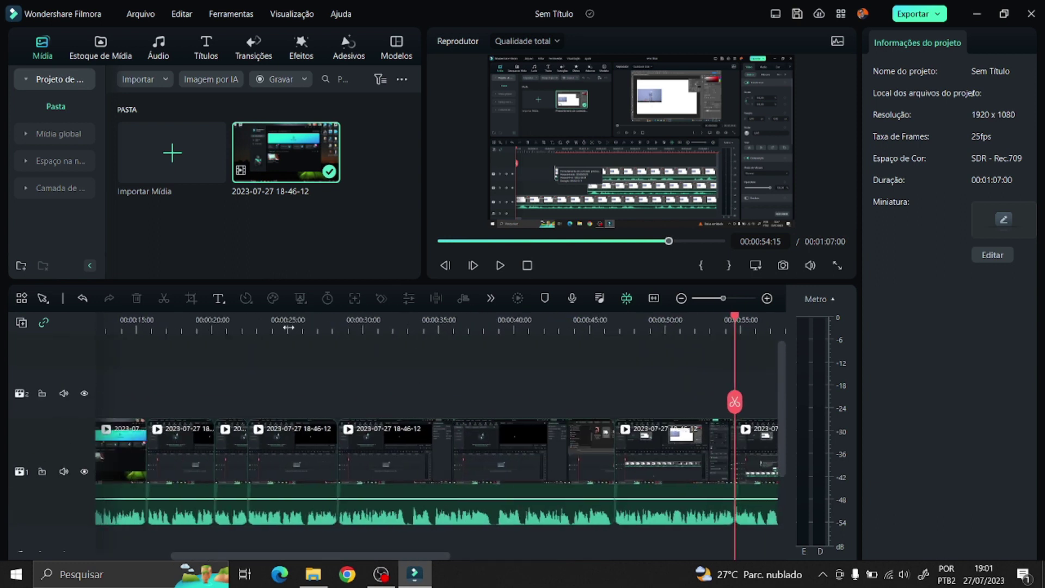
scroll(372, 329, "down", 2, "ctrl")
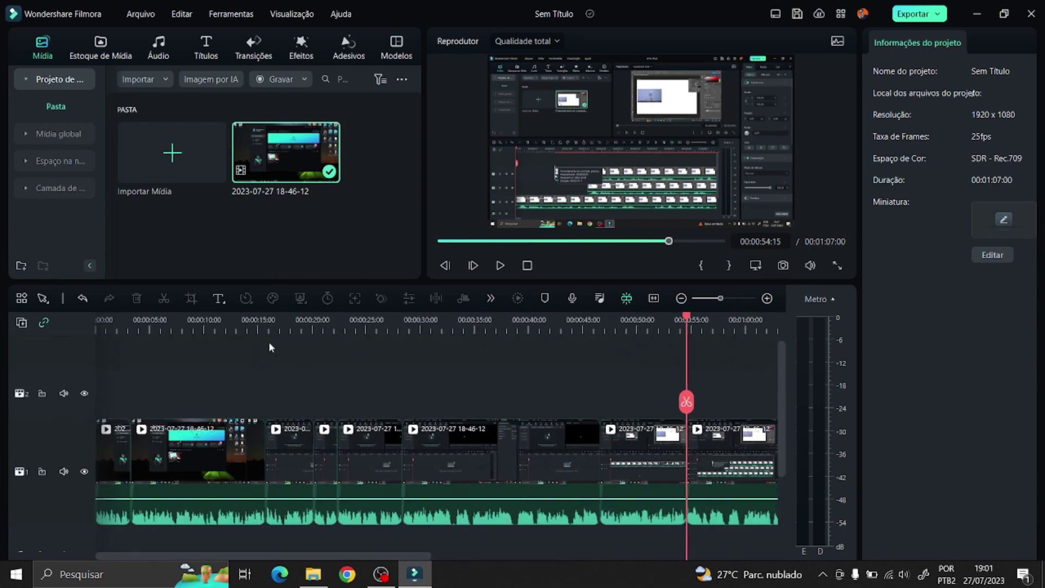
left_click(241, 324)
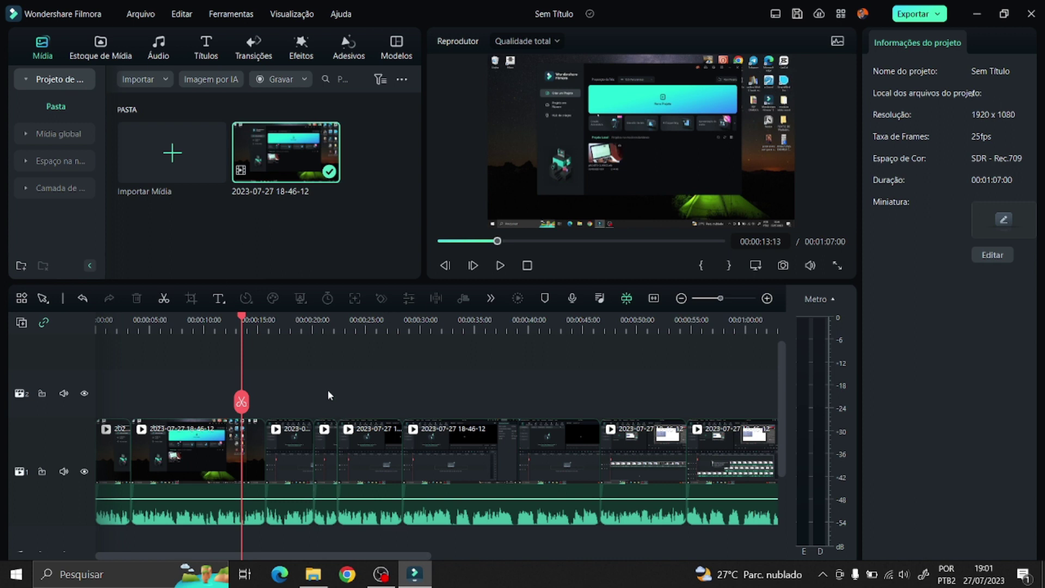
left_click_drag(243, 325, 125, 336)
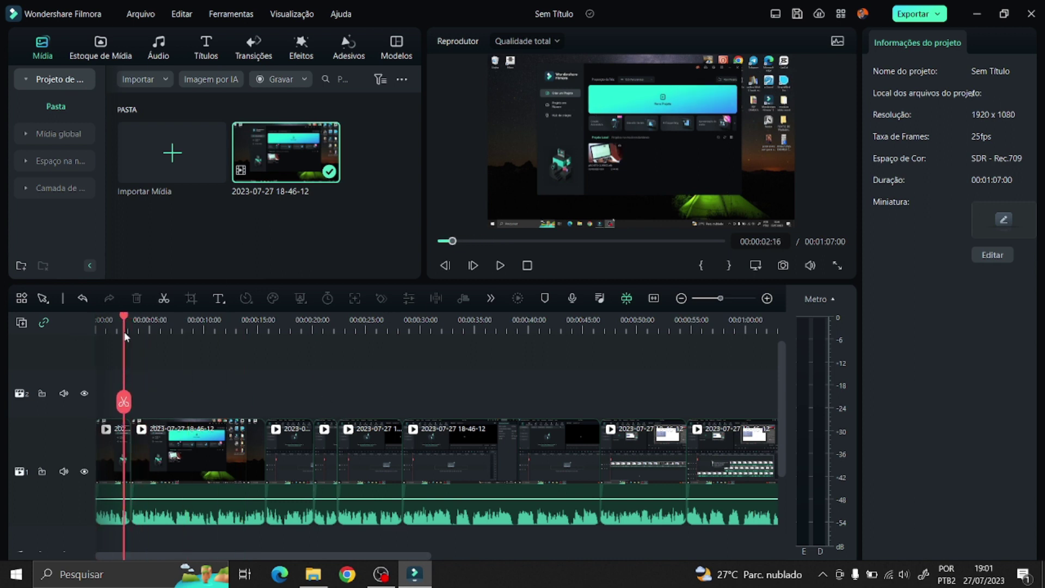
Step: Add the Filmstock solid colour Amostra de Cor Sólida 07 to video track 2 at the start of the second clip
left_click(107, 54)
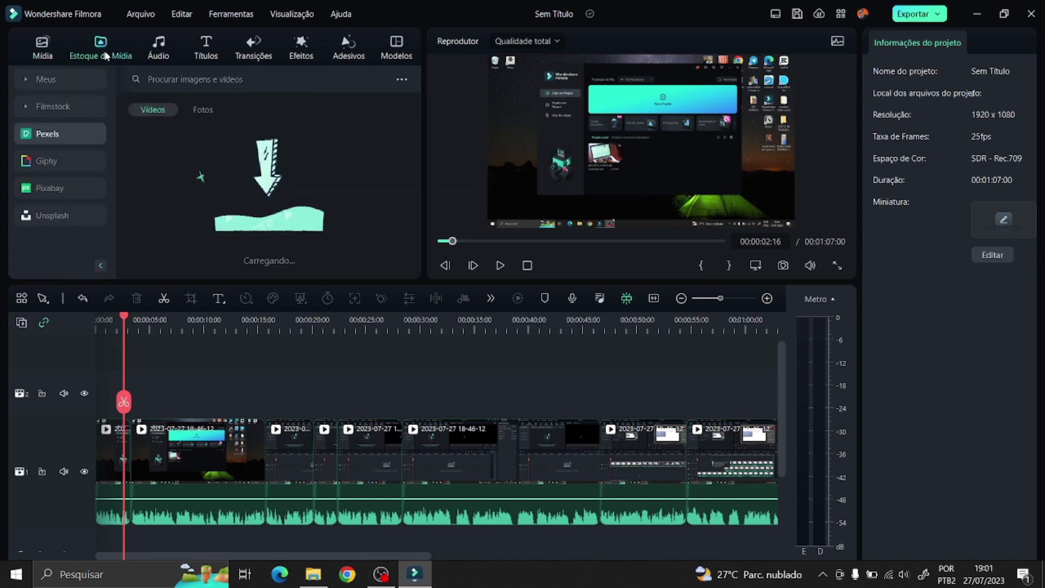
left_click(40, 80)
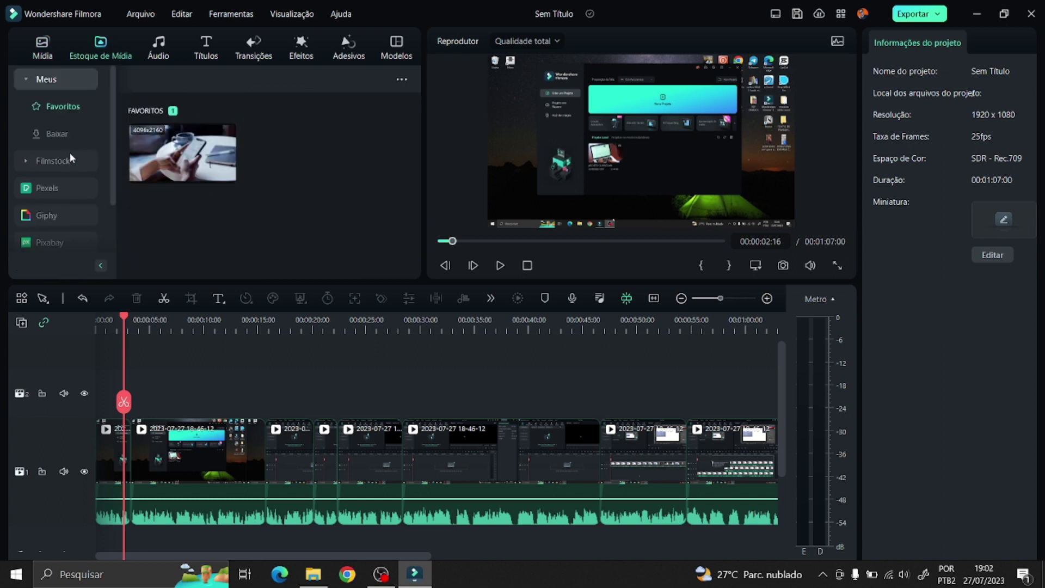
left_click(47, 161)
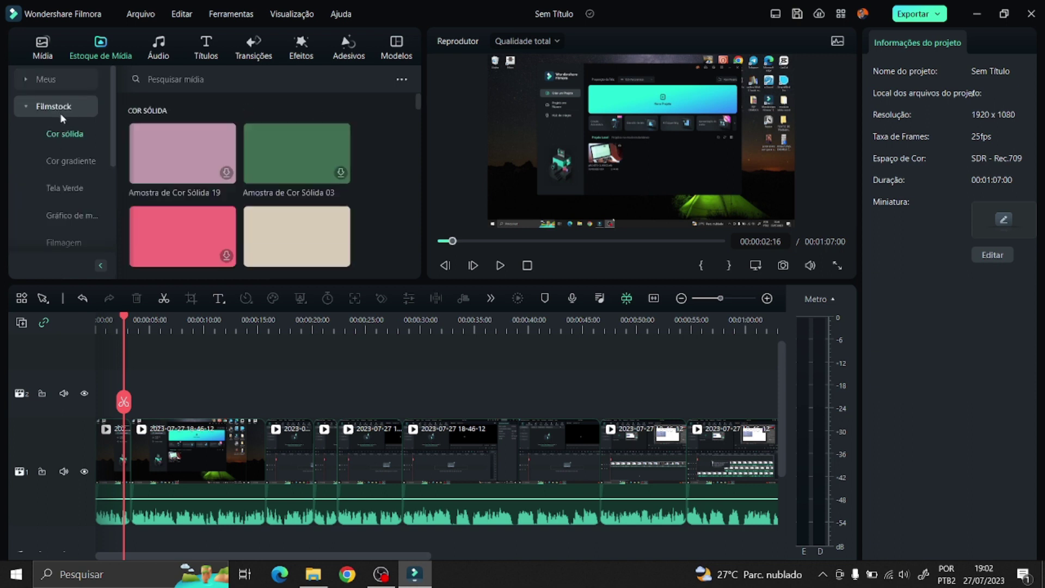
scroll(175, 175, "down", 5)
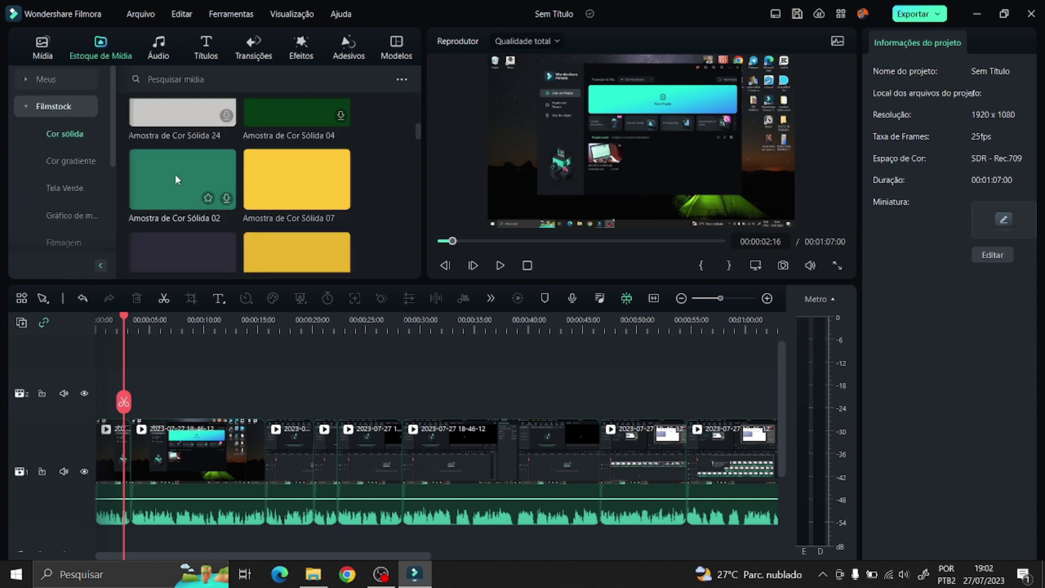
left_click_drag(279, 185, 166, 407)
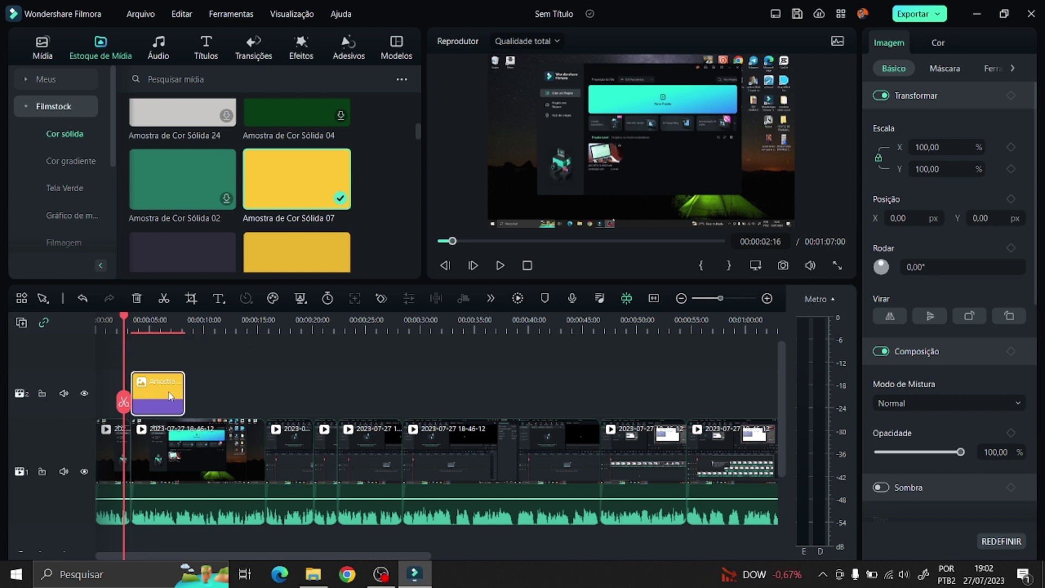
Step: Place more copies of the yellow colour clip on video track 2 at about 17, 32, 49 and 59 seconds
left_click_drag(157, 391, 637, 403)
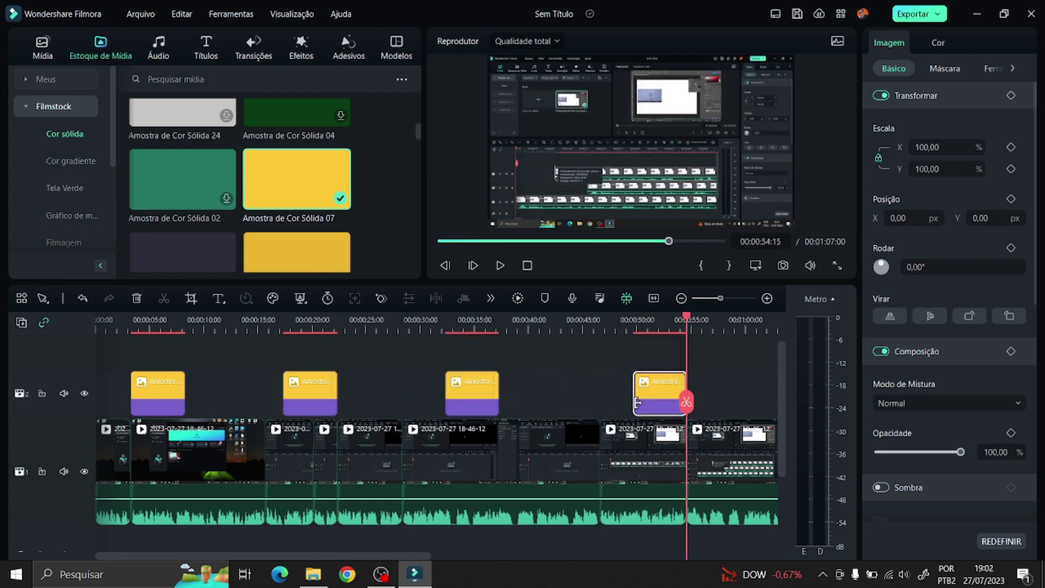
scroll(566, 386, "right", 5)
left_click_drag(364, 375, 470, 374)
left_click(438, 328)
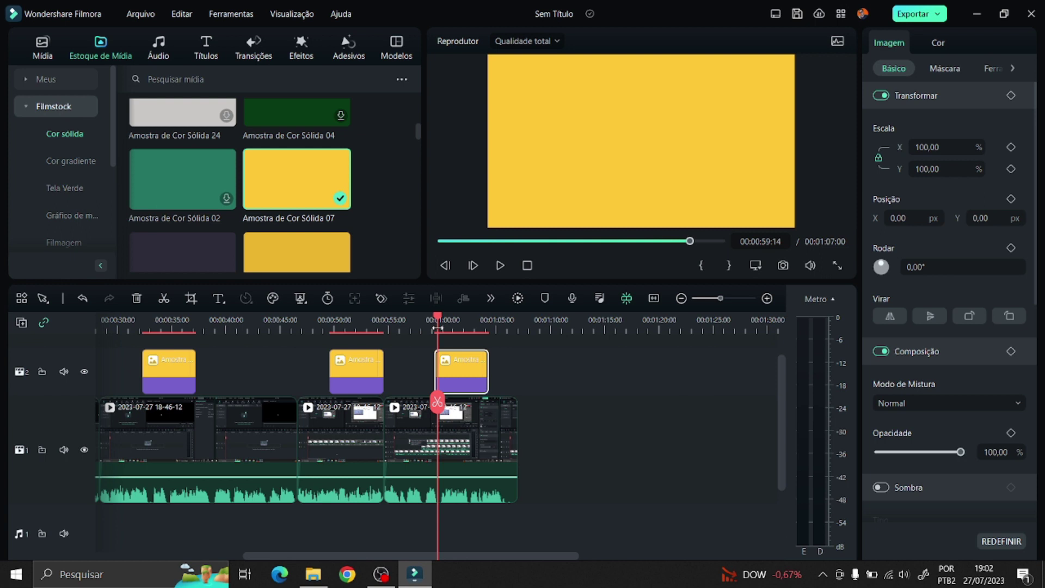
scroll(343, 381, "left", 5)
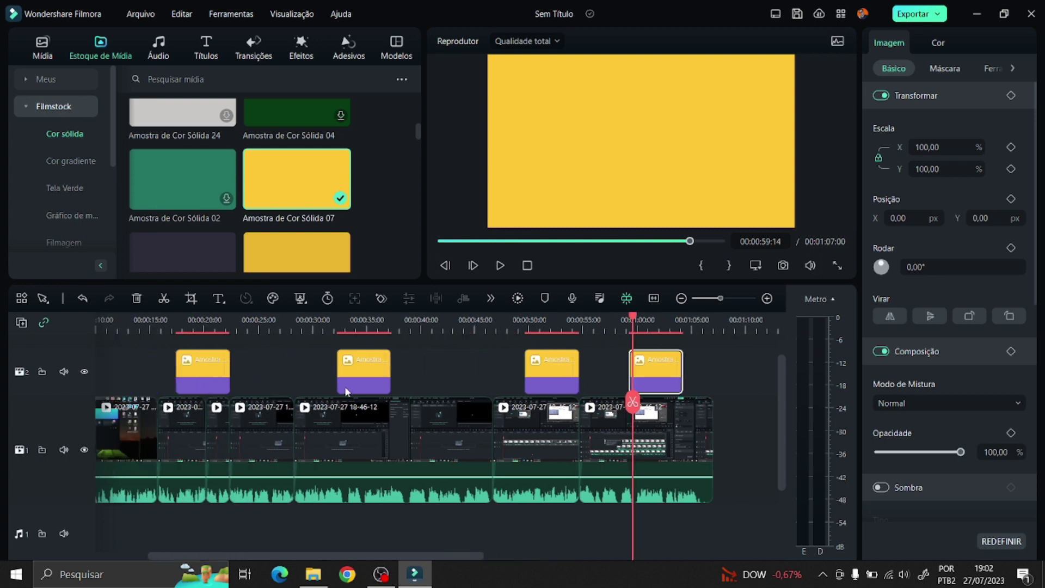
Step: Search the Pexels stock videos for "computador" and browse the results
left_click(52, 187)
left_click(58, 142)
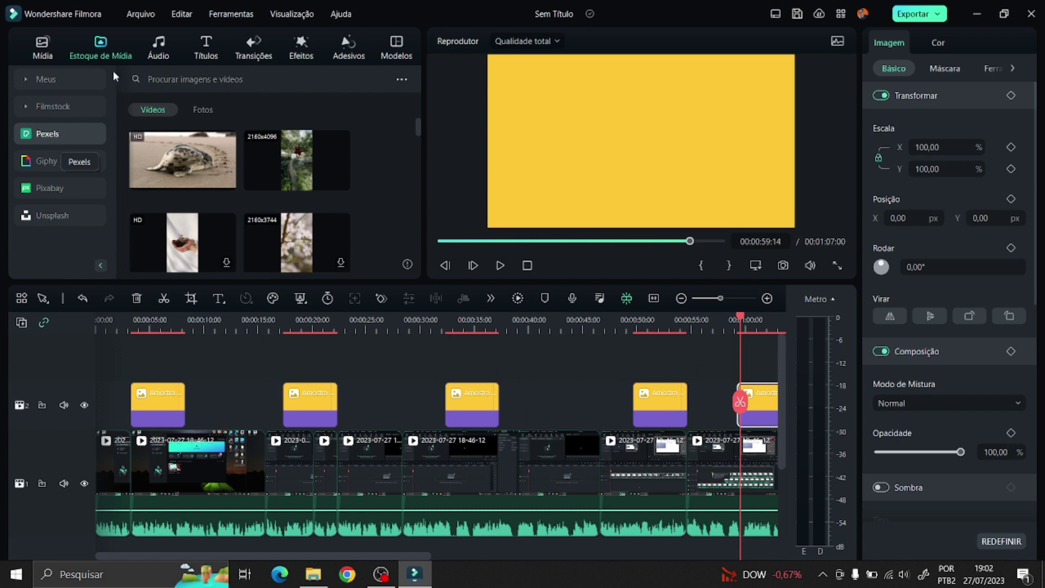
left_click(217, 79)
type("c")
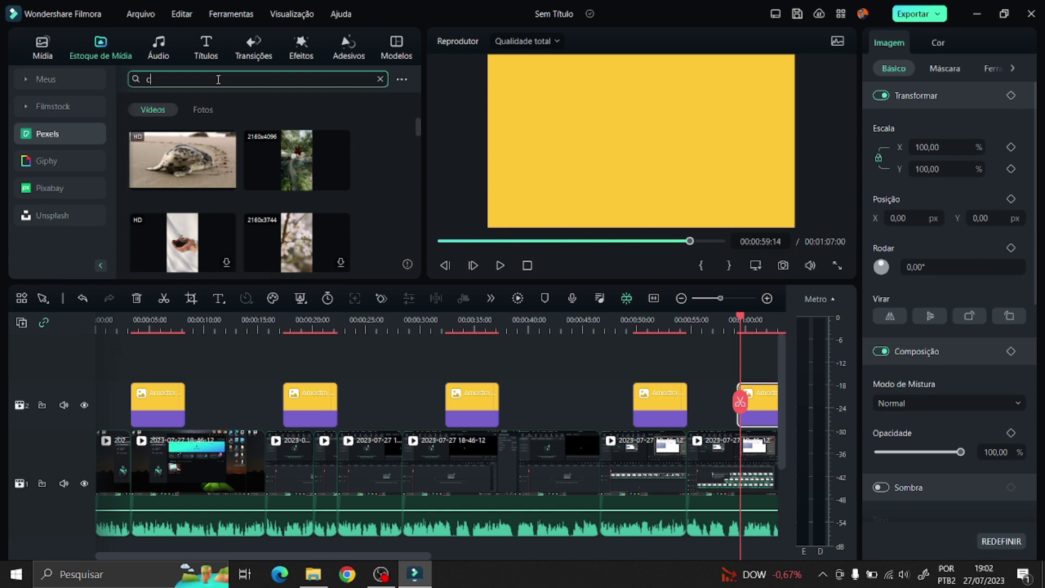
type("omputador")
key("Return")
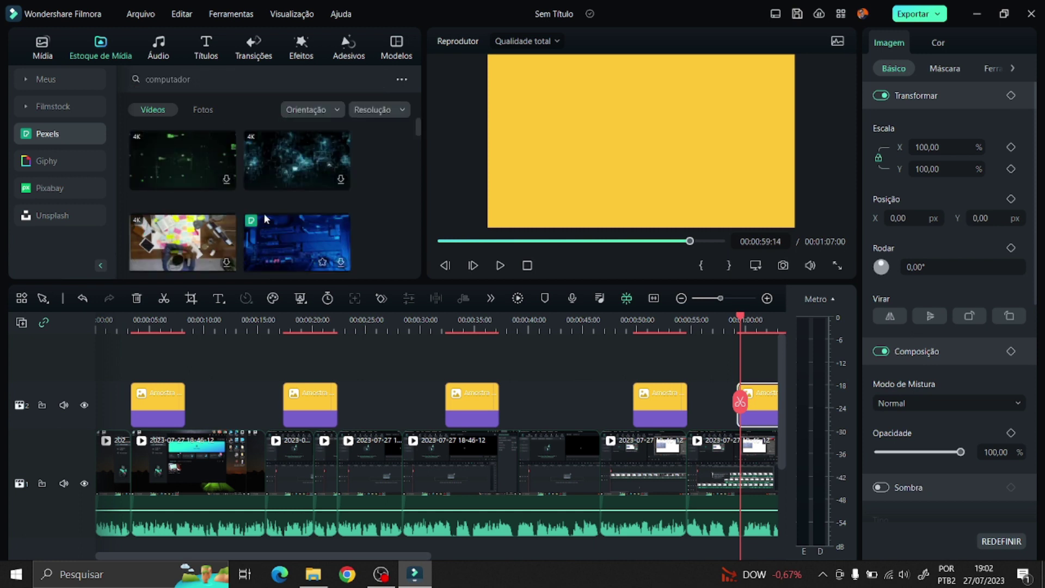
scroll(263, 215, "down", 2)
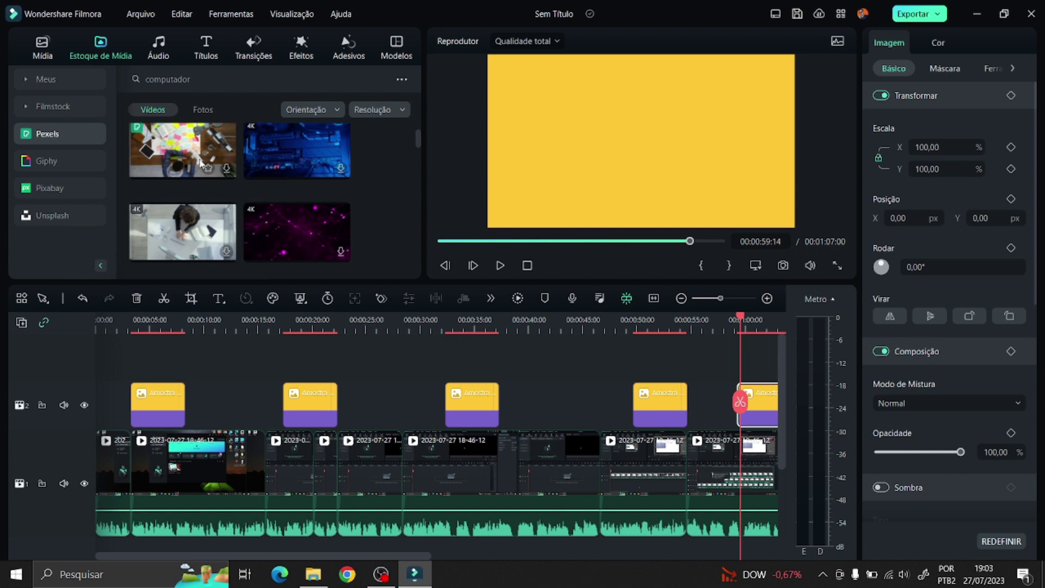
Step: Download the Pexels desk video with sticky notes, replace the first yellow clip on video track 2 with it, and preview the result
left_click(226, 168)
left_click(641, 303)
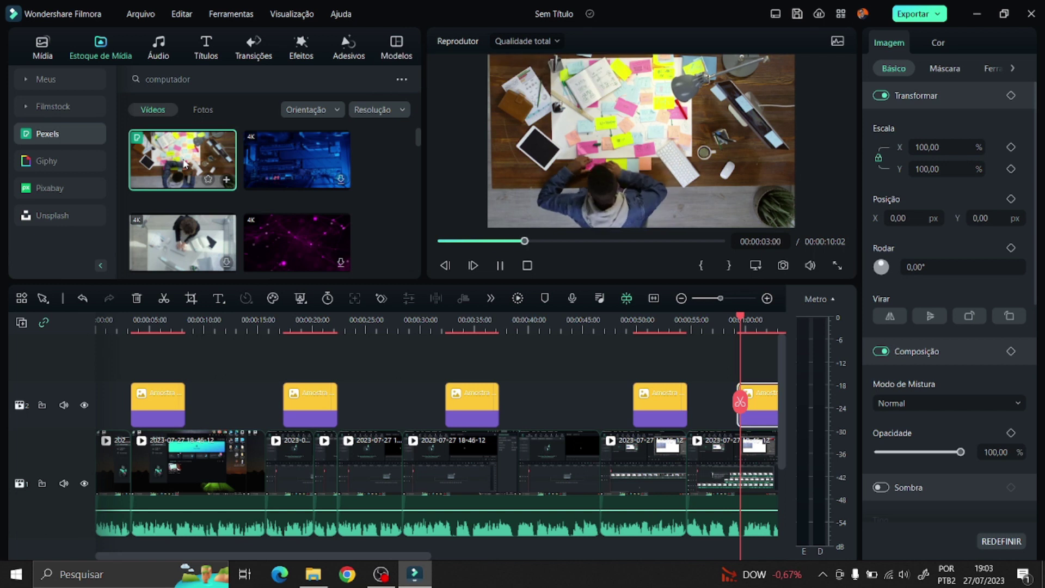
left_click_drag(184, 164, 156, 414)
left_click(126, 331)
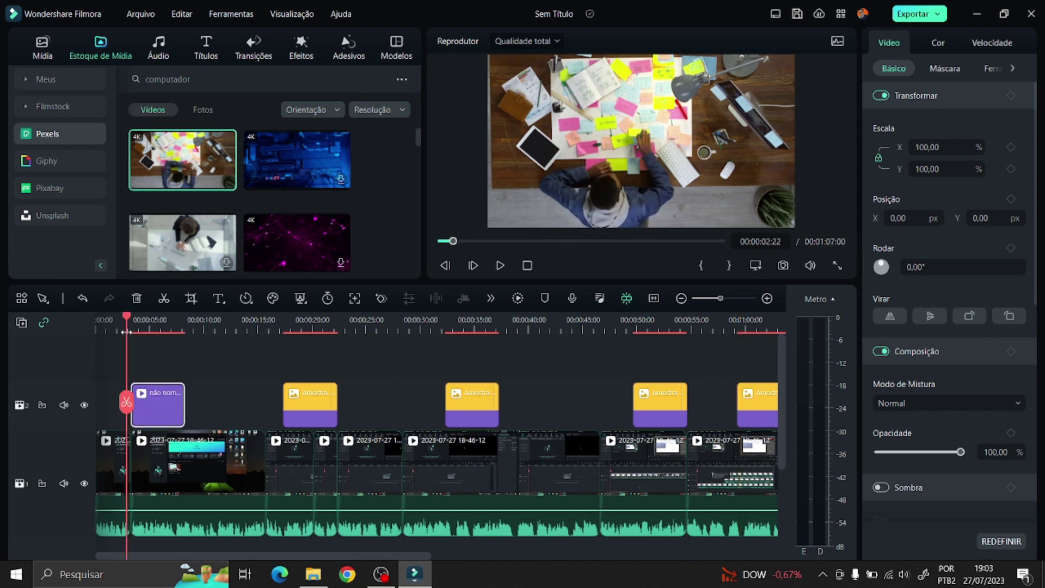
key("space")
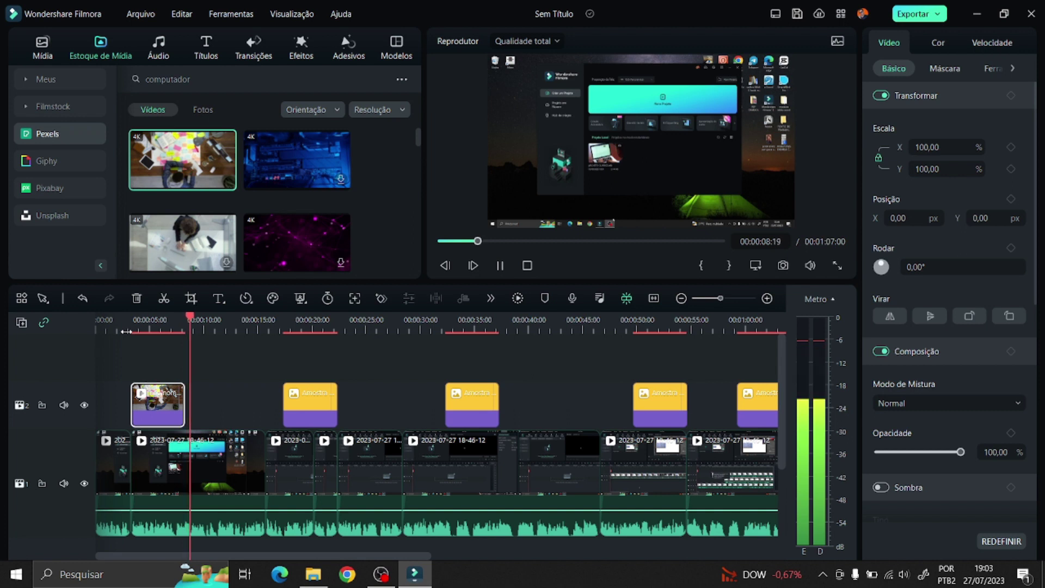
key("space")
Step: Split the second screen-recording clip on video track 1 at 00:00:14:02
left_click(231, 342)
left_click_drag(231, 401, 248, 403)
left_click(248, 403)
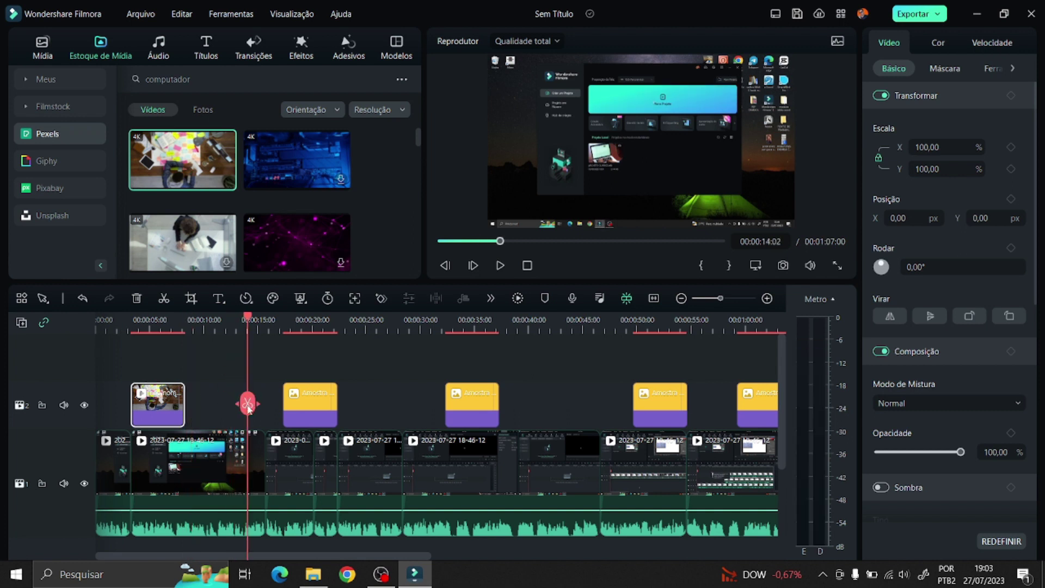
Step: Apply Pan and Zoom to the short piece after the split, with a 640 x 360 end frame around Novo Projeto, and preview it
left_click(258, 456)
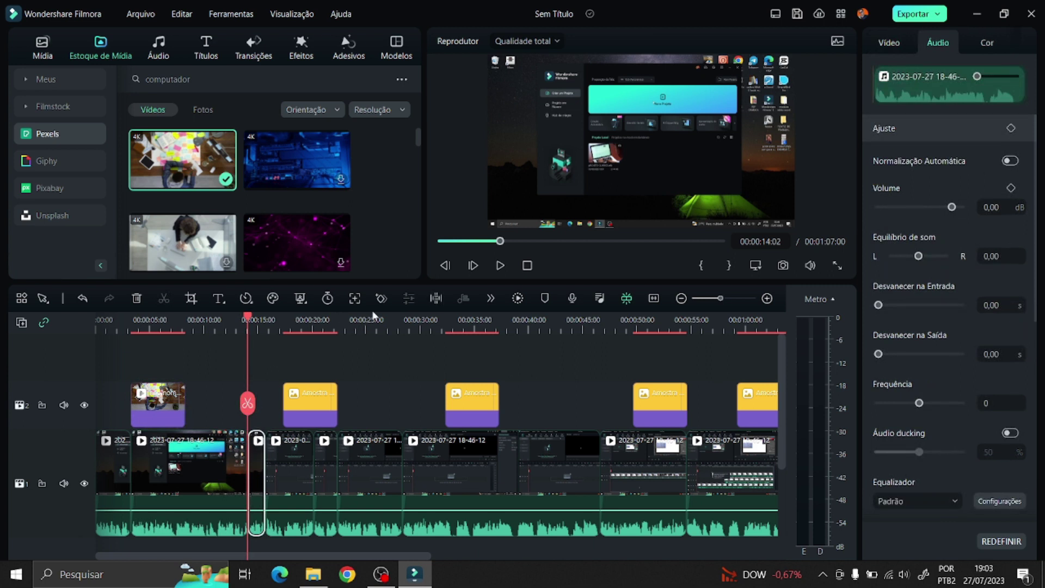
left_click(190, 298)
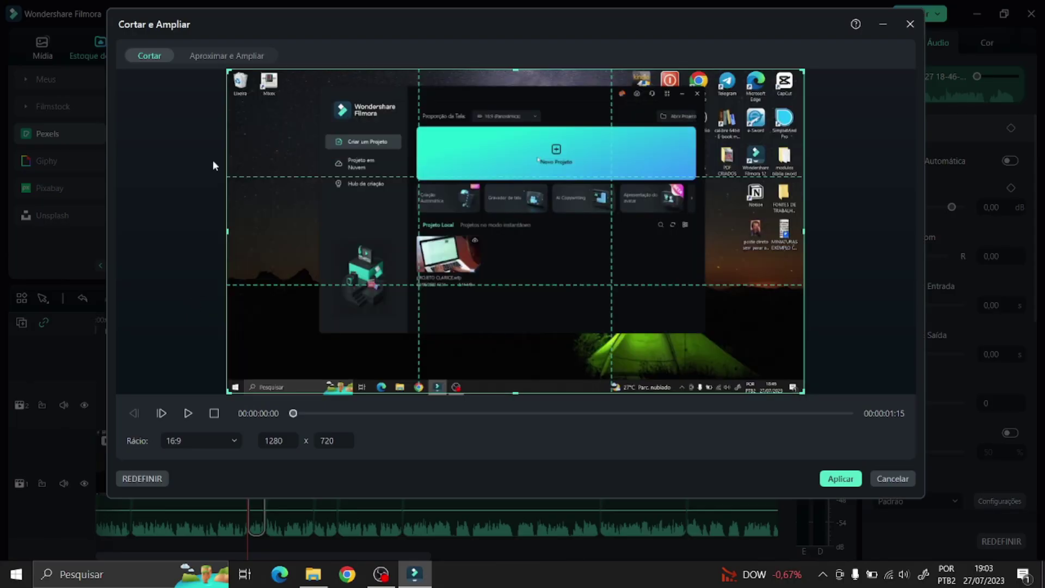
left_click(218, 57)
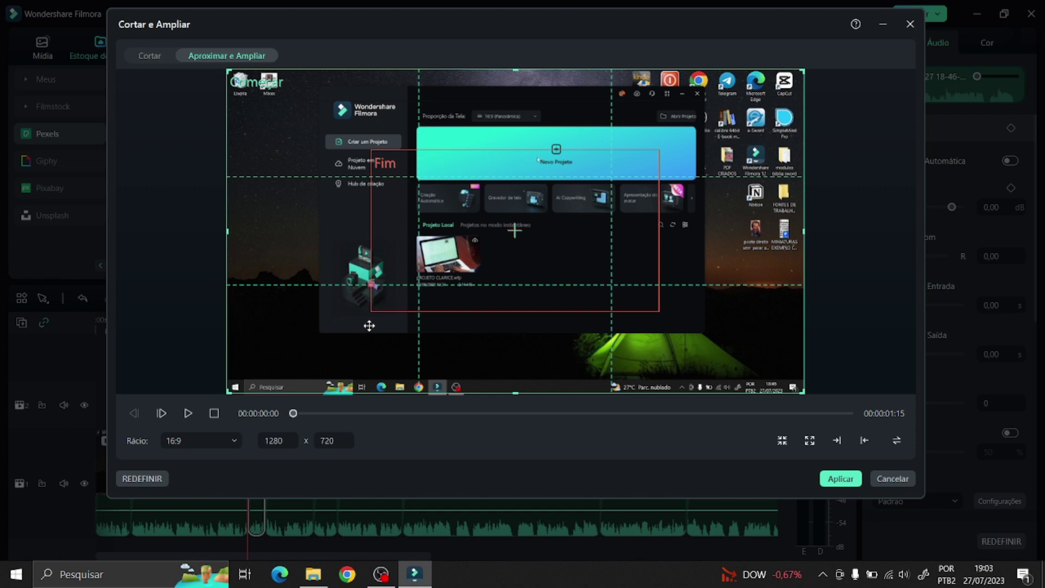
left_click(384, 287)
left_click_drag(422, 284, 463, 231)
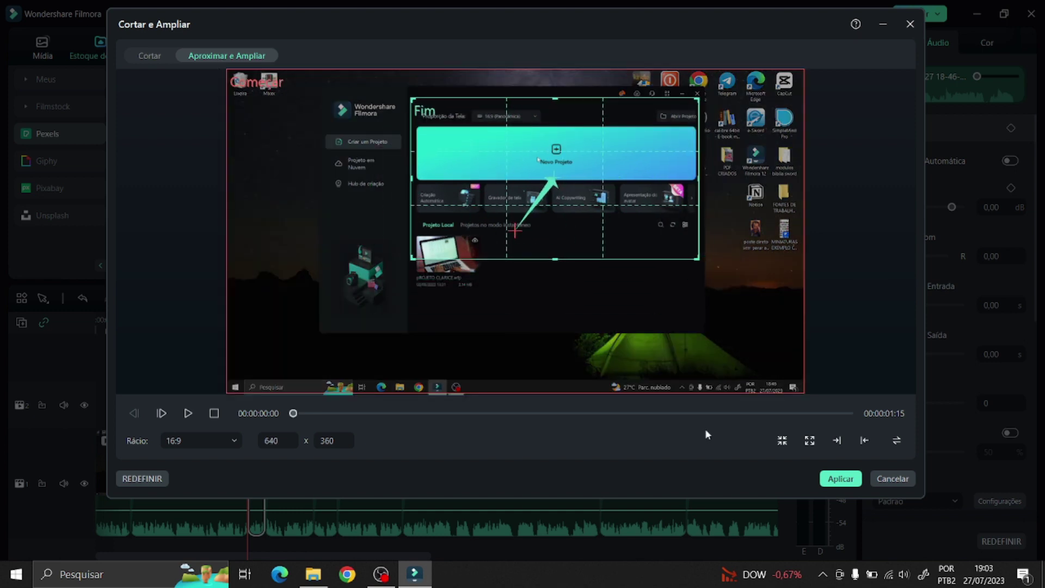
left_click(840, 478)
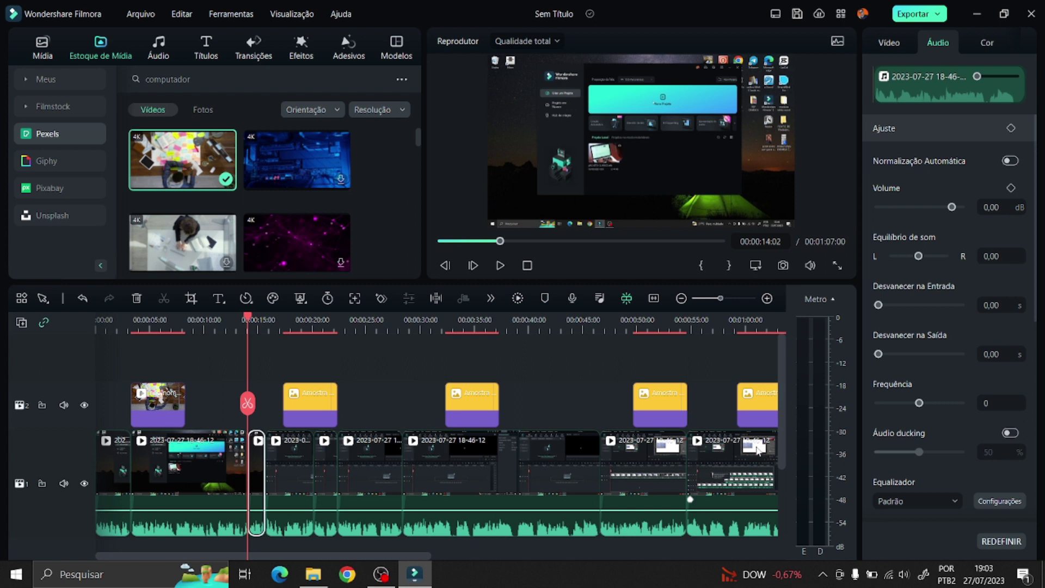
key("space")
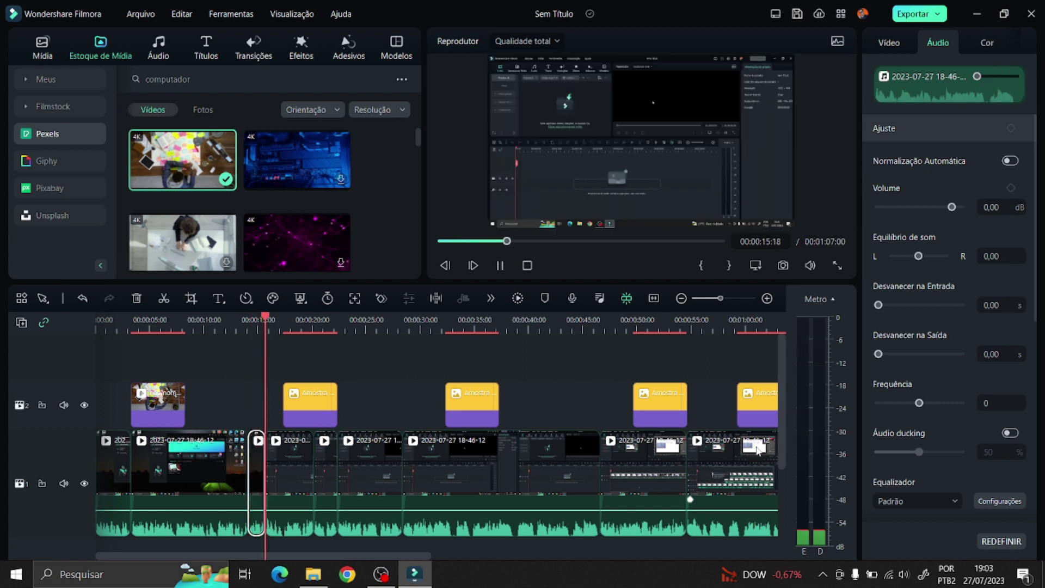
key("space")
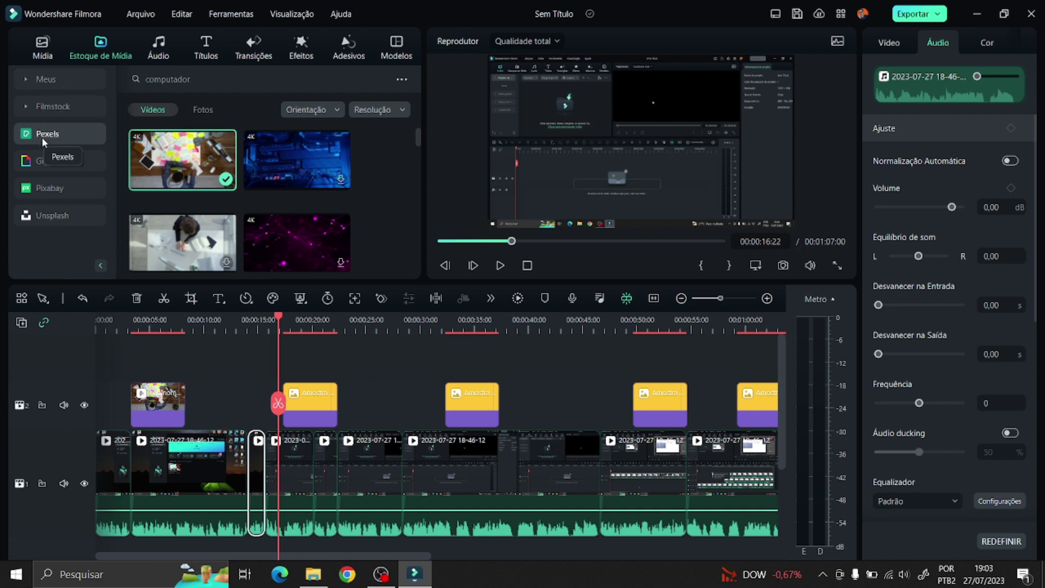
Step: Browse the previously downloaded stock media for reusable clips and solid colours
left_click(26, 82)
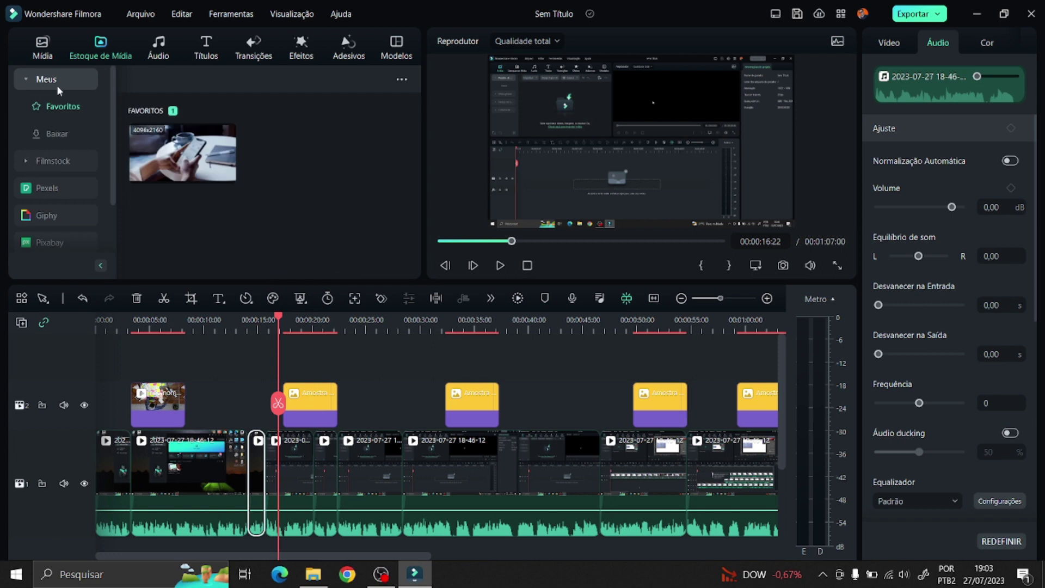
left_click(63, 141)
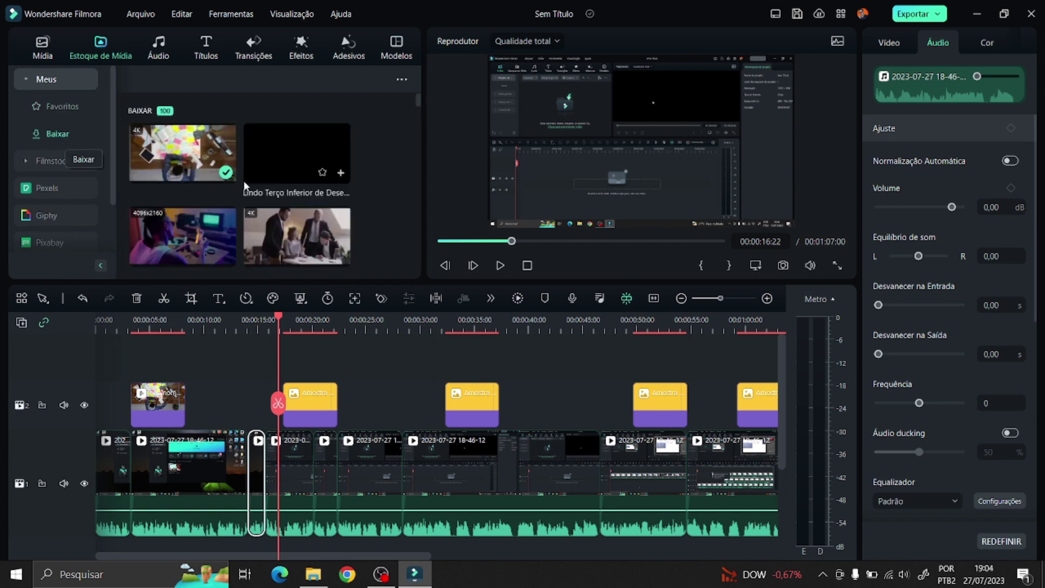
scroll(279, 204, "down", 10)
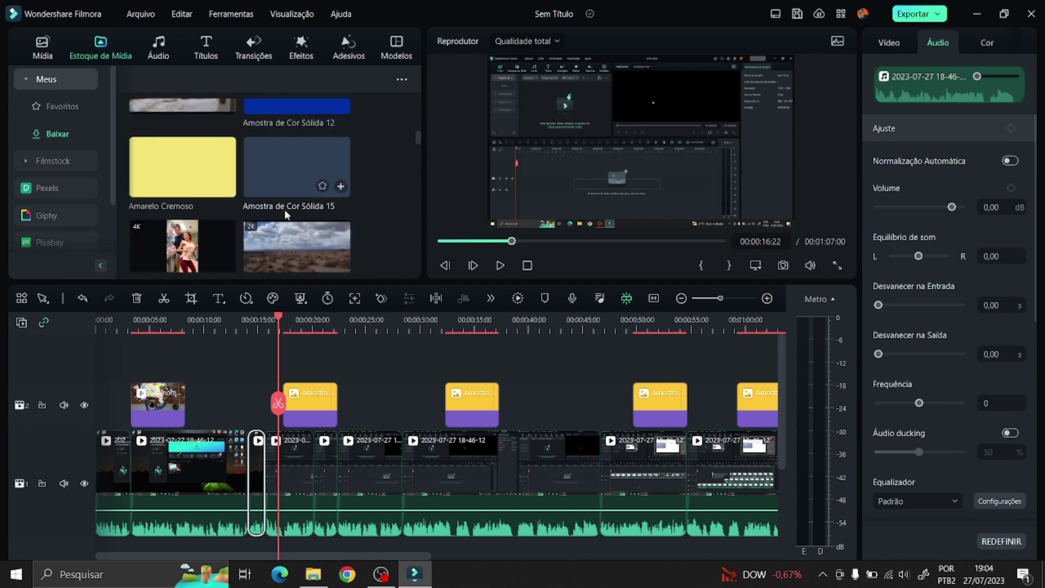
scroll(285, 218, "down", 6)
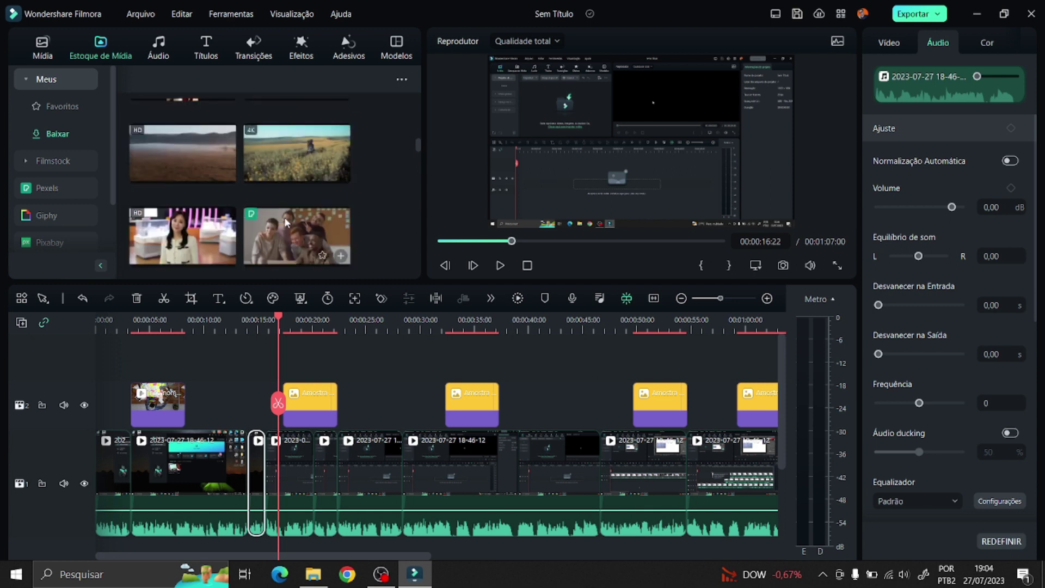
scroll(285, 222, "down", 3)
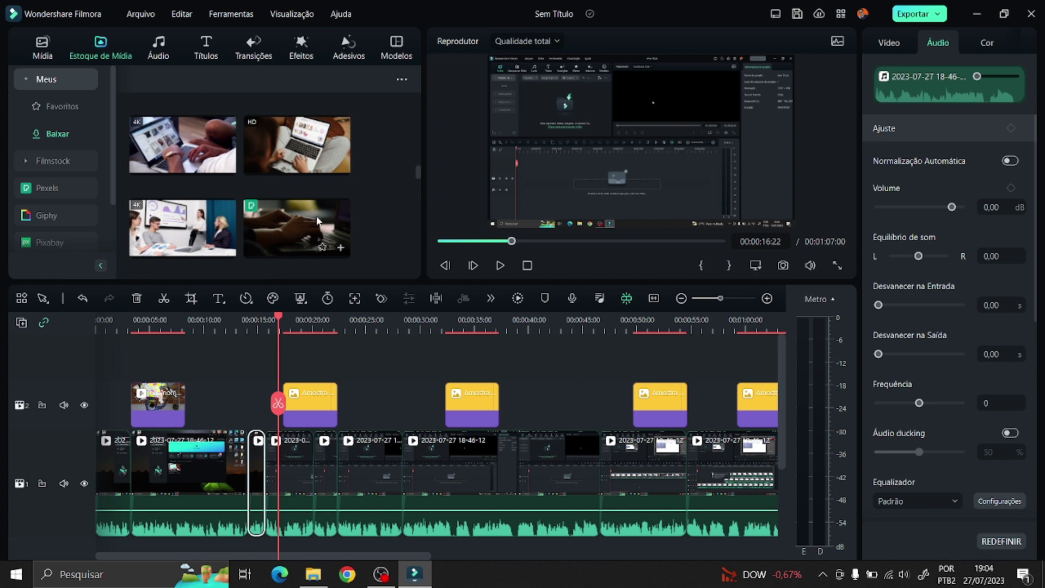
scroll(318, 221, "down", 3)
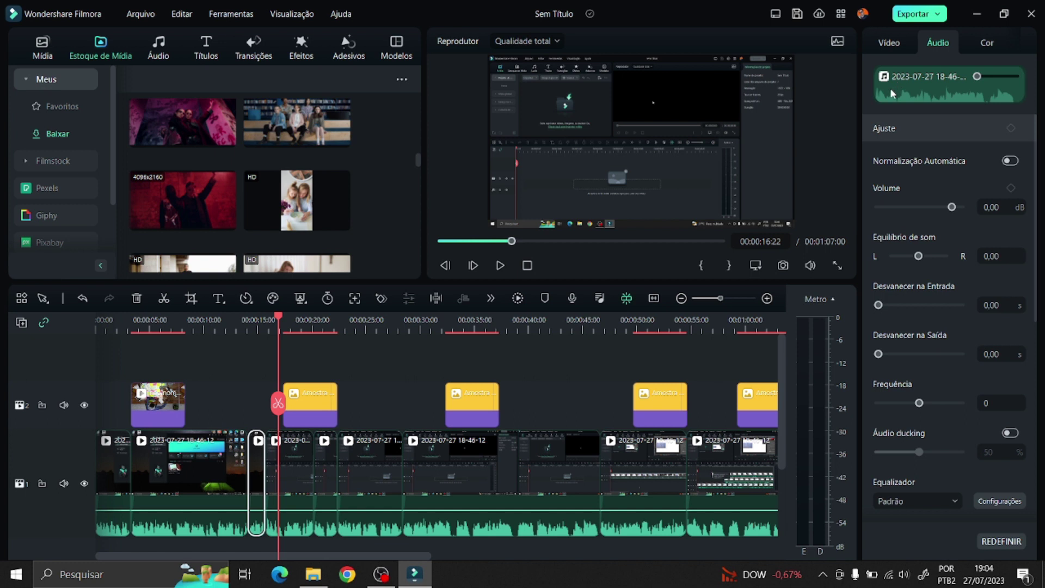
Step: Show the selected clip's video properties, set the workspace layout to Padrão, and look over the timeline tracks
left_click(891, 43)
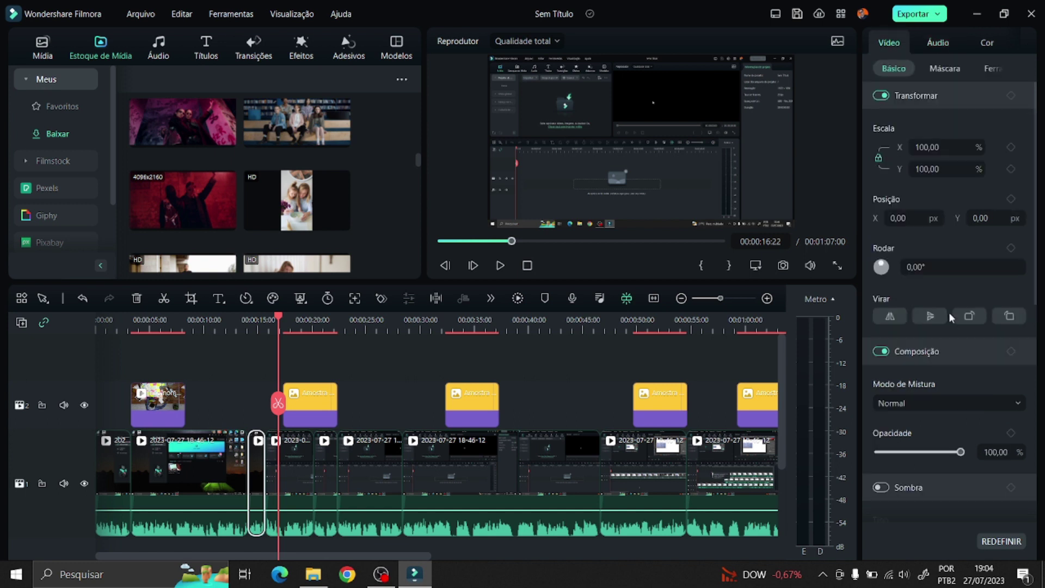
left_click(776, 18)
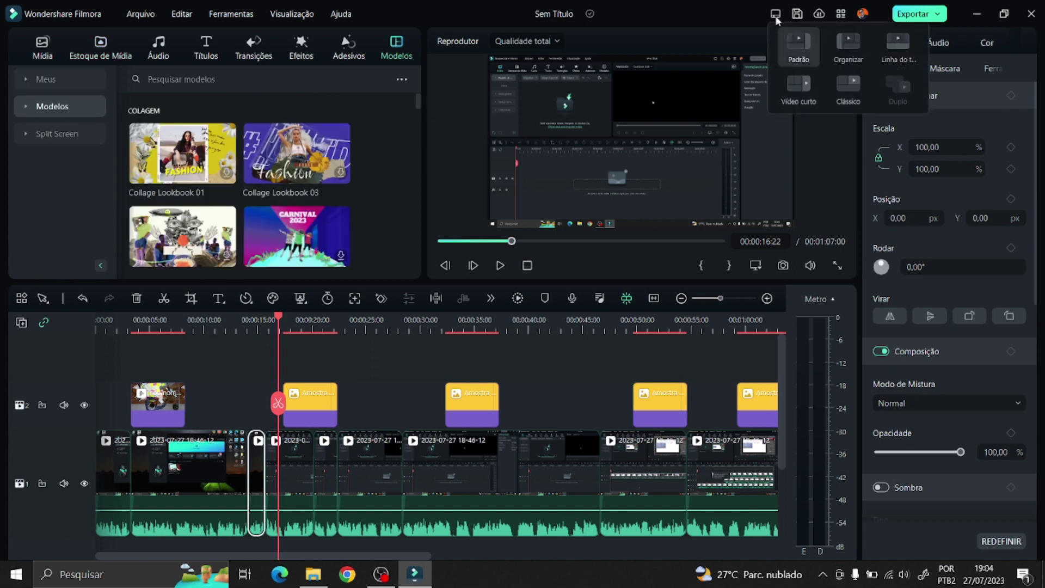
left_click(798, 45)
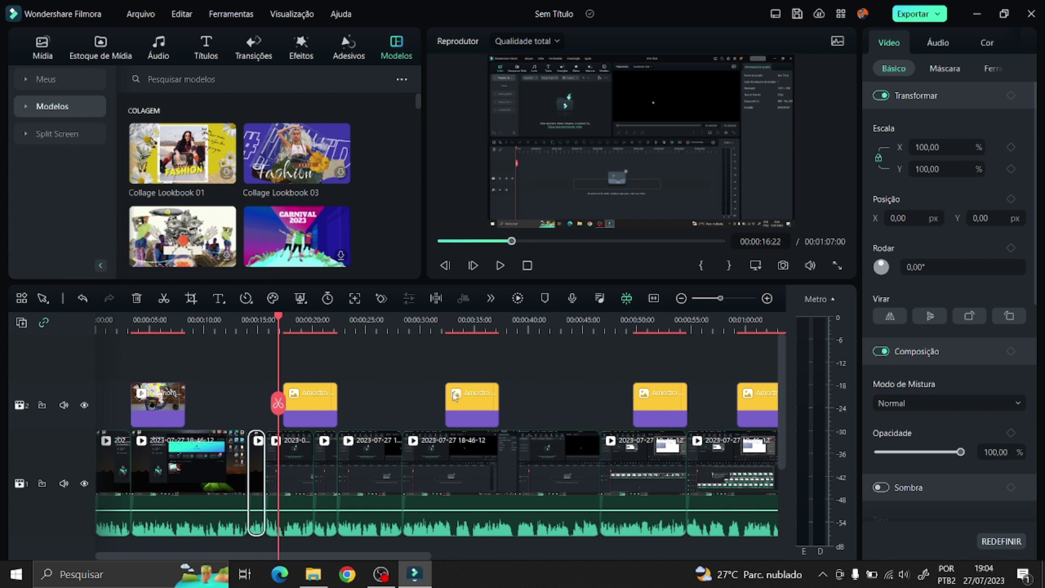
left_click(571, 368)
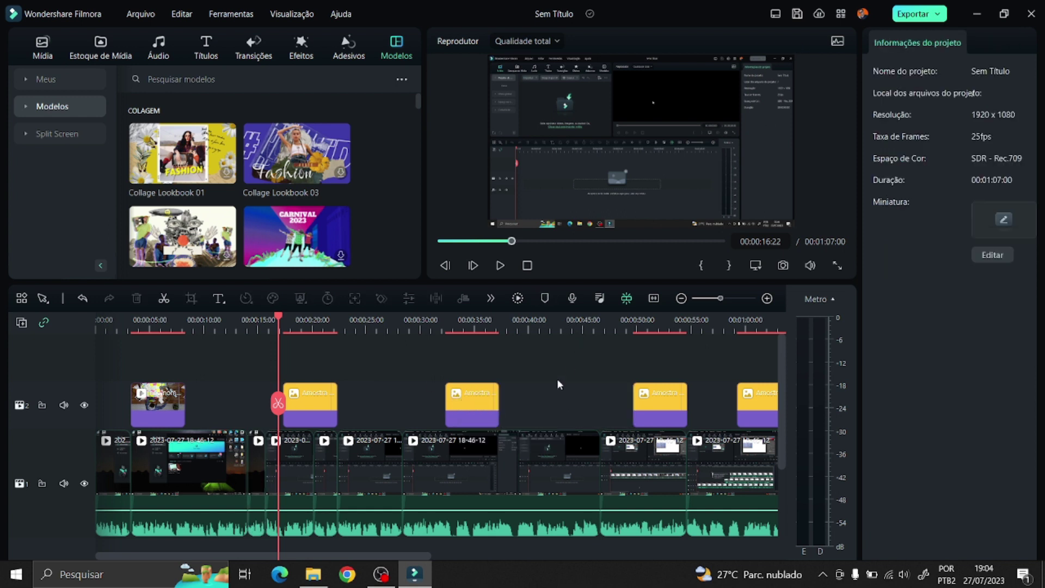
scroll(576, 374, "down", 5)
scroll(435, 360, "up", 5)
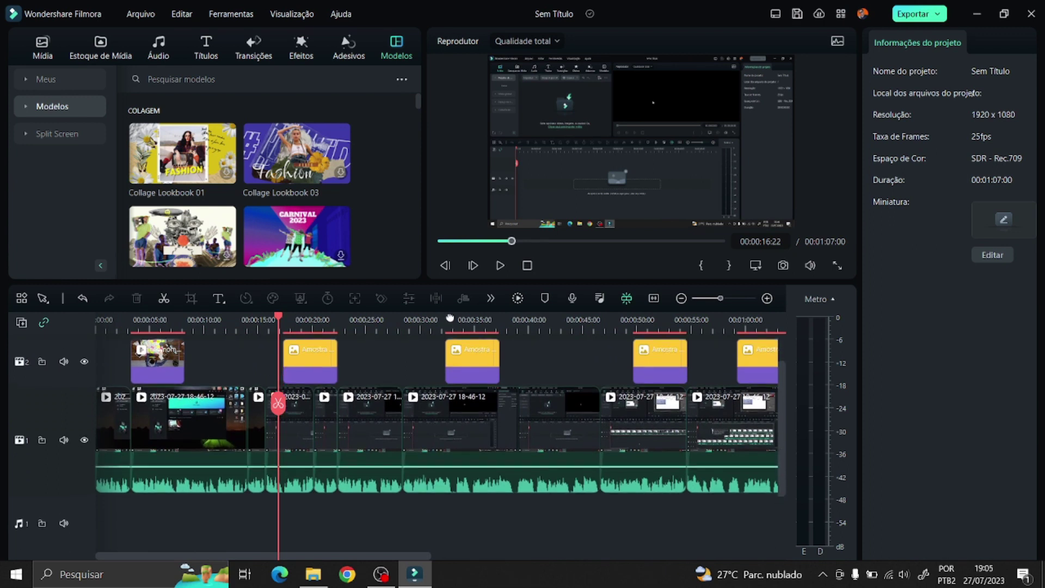
Step: Scale the video track 1 clip under the playhead to 128% and set its X position to 10 px
left_click(389, 395)
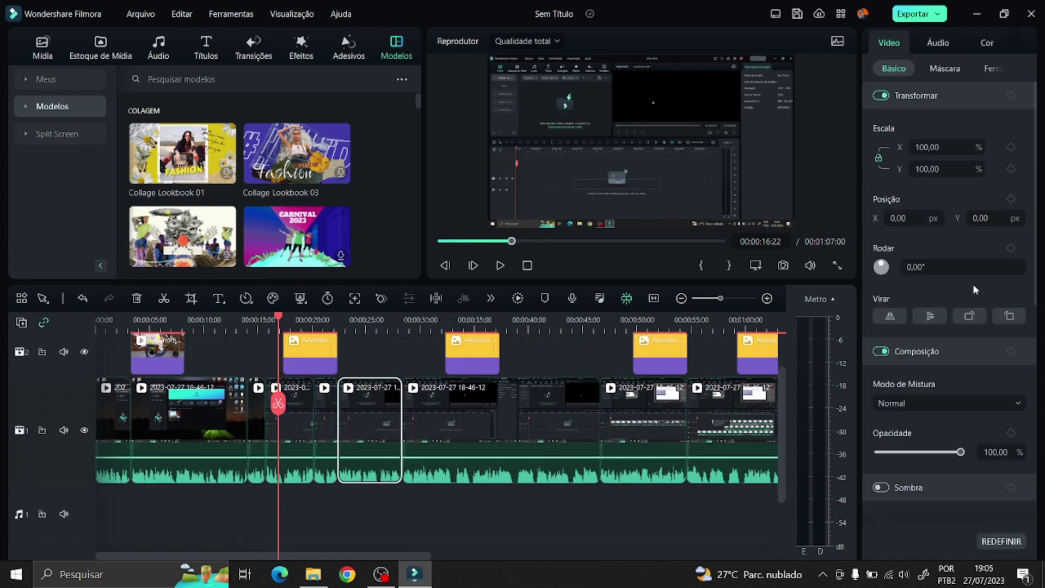
left_click_drag(892, 218, 901, 218)
mouse_move(916, 146)
left_mouse_down()
mouse_move(928, 147)
mouse_move(908, 158)
left_mouse_up()
left_click(300, 414)
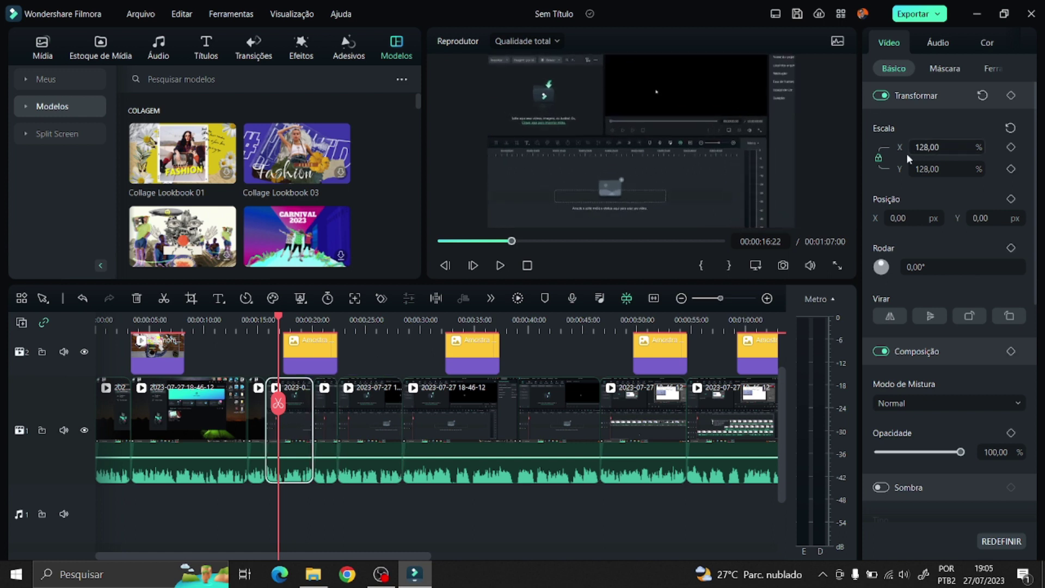
left_click_drag(897, 217, 895, 72)
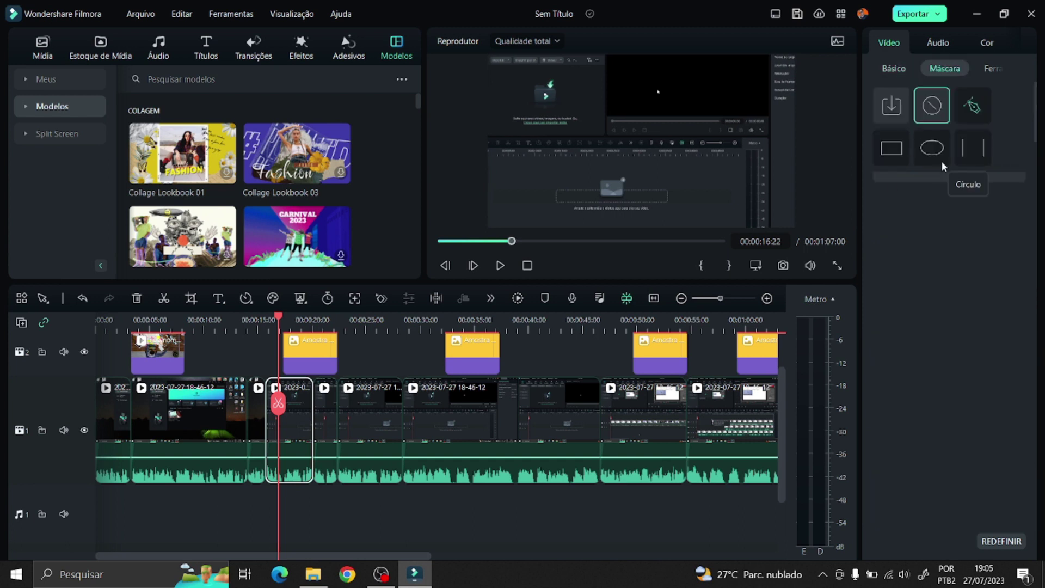
Step: Try drawing a closed four-point mask around the timeline drop area shown in the clip's preview
left_click(959, 104)
left_click(542, 155)
left_click(552, 218)
left_click(676, 219)
left_click(685, 167)
left_click(543, 155)
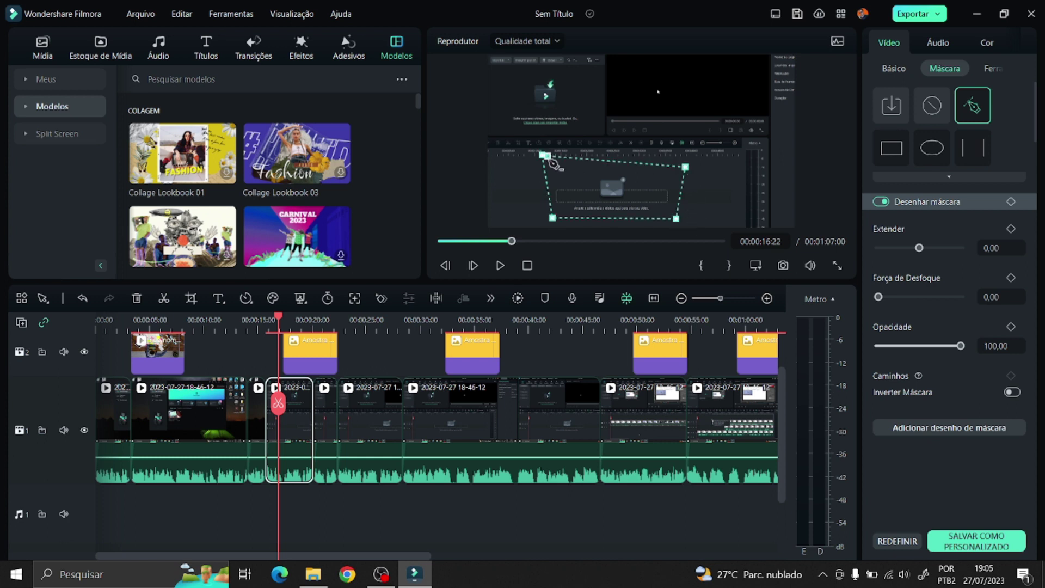
Step: Look through the selected clip's basic video, audio noise-reduction and colour settings
left_click(894, 68)
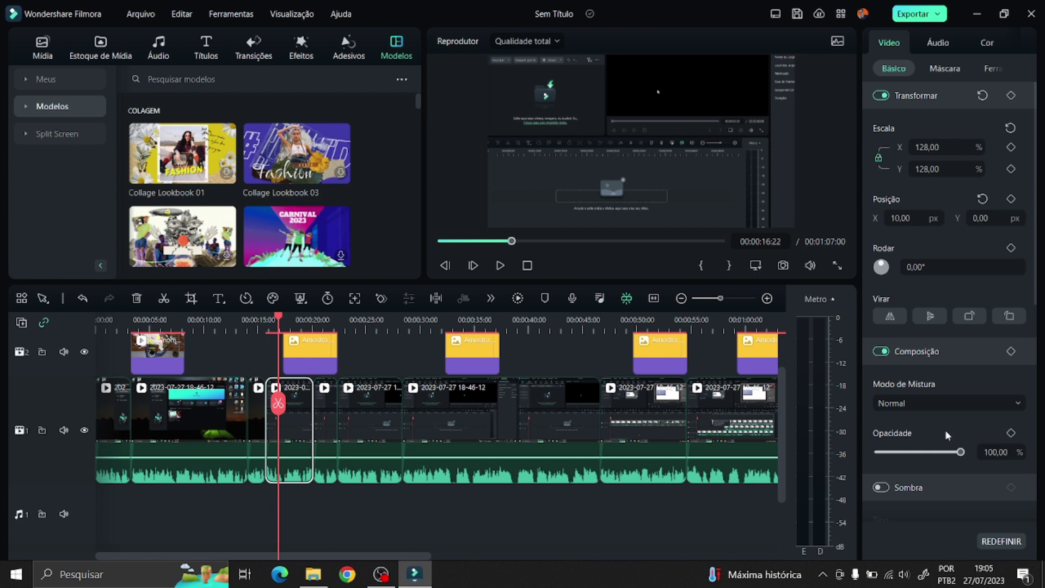
left_click(945, 42)
scroll(948, 231, "down", 6)
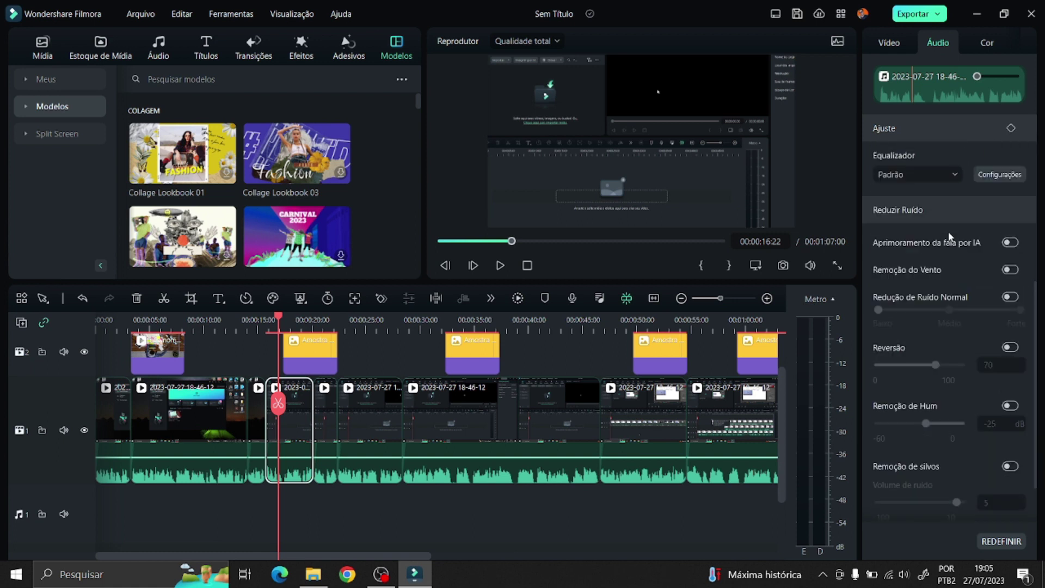
scroll(950, 237, "up", 6)
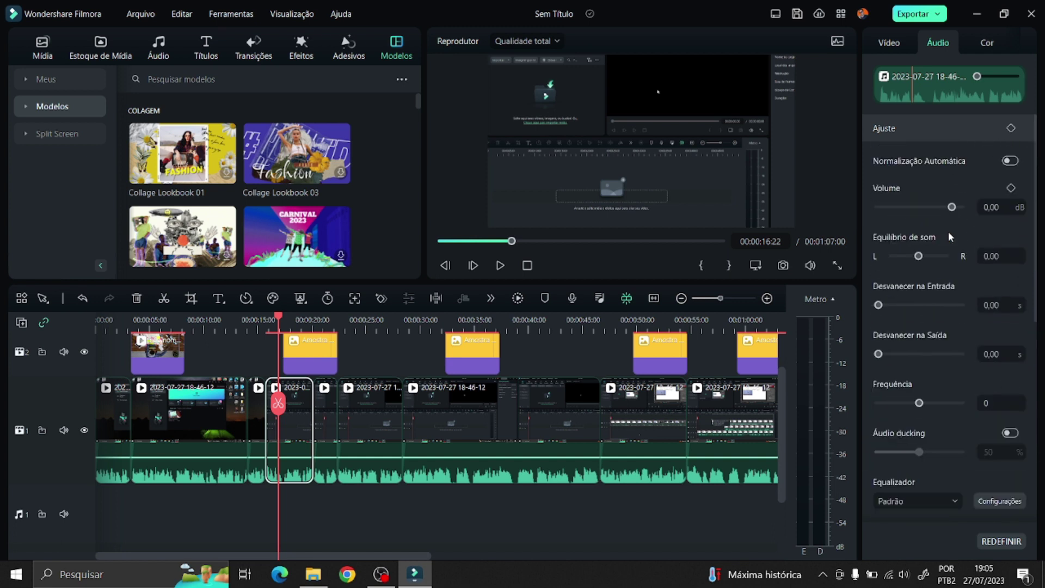
left_click(993, 44)
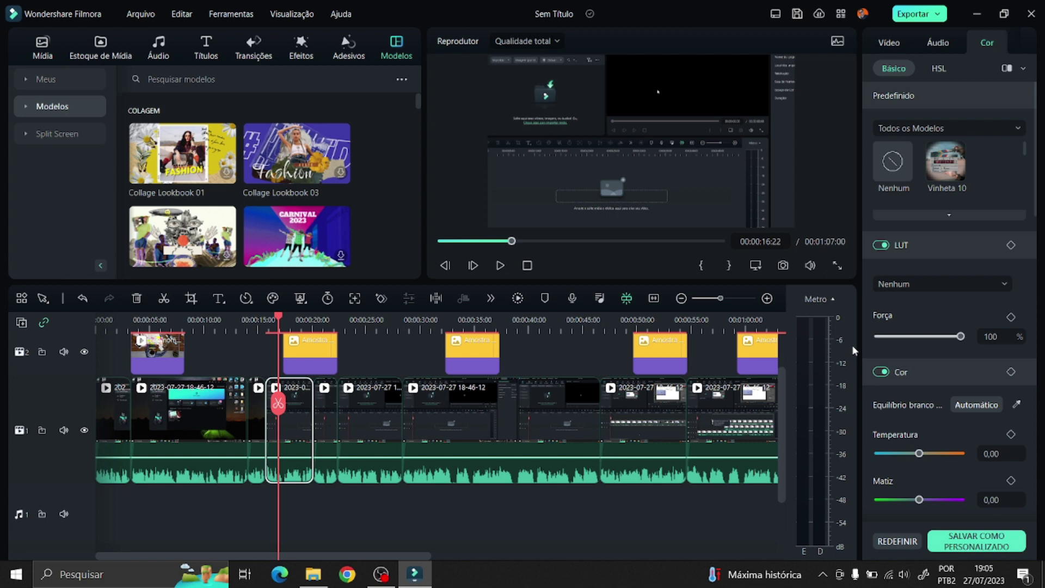
Step: Add the predefined Camada de ajuste to video track 3, spanning the whole edit, and select it
left_click(115, 56)
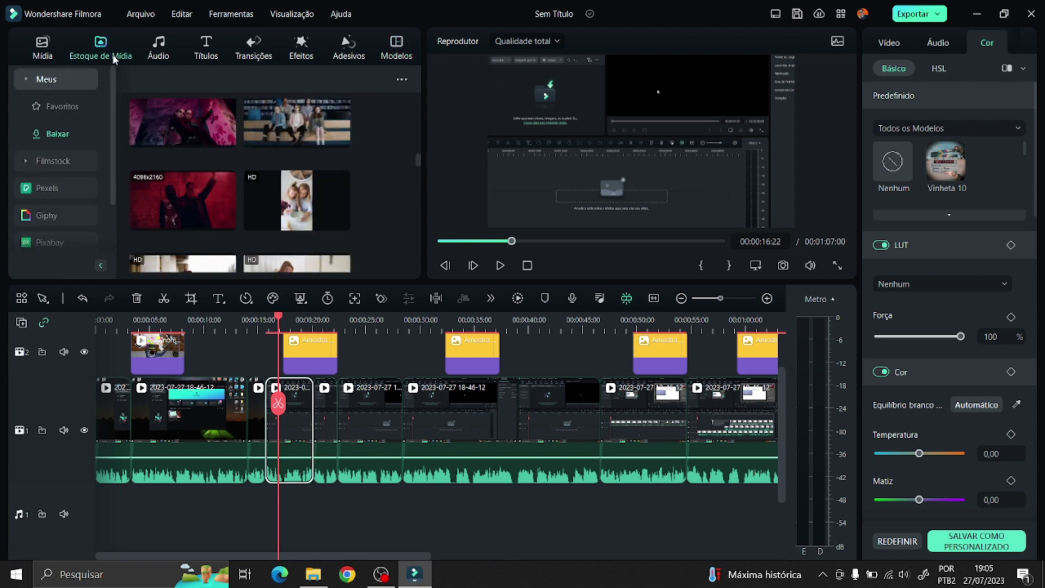
left_click(27, 51)
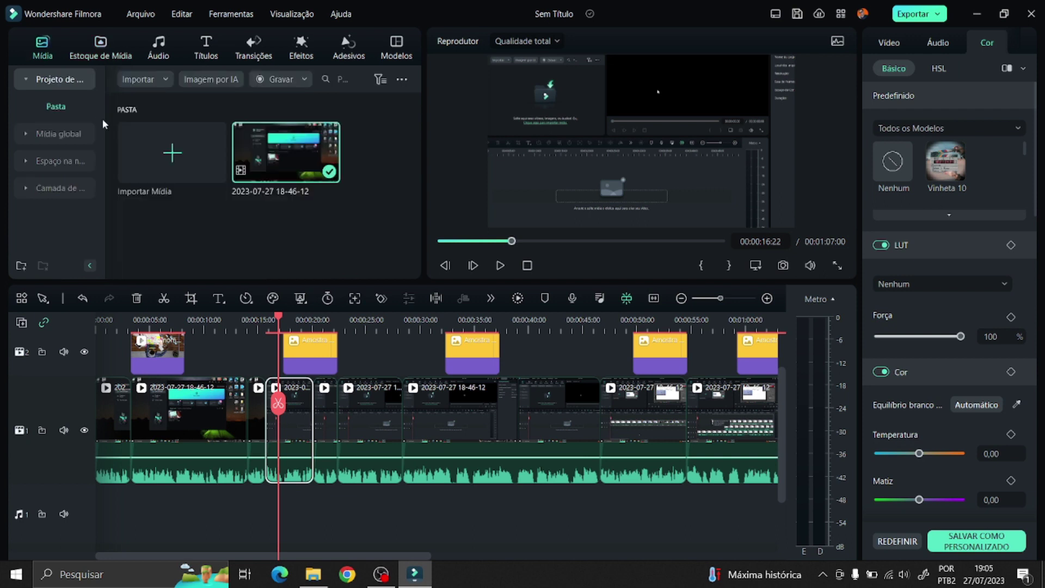
left_click(45, 189)
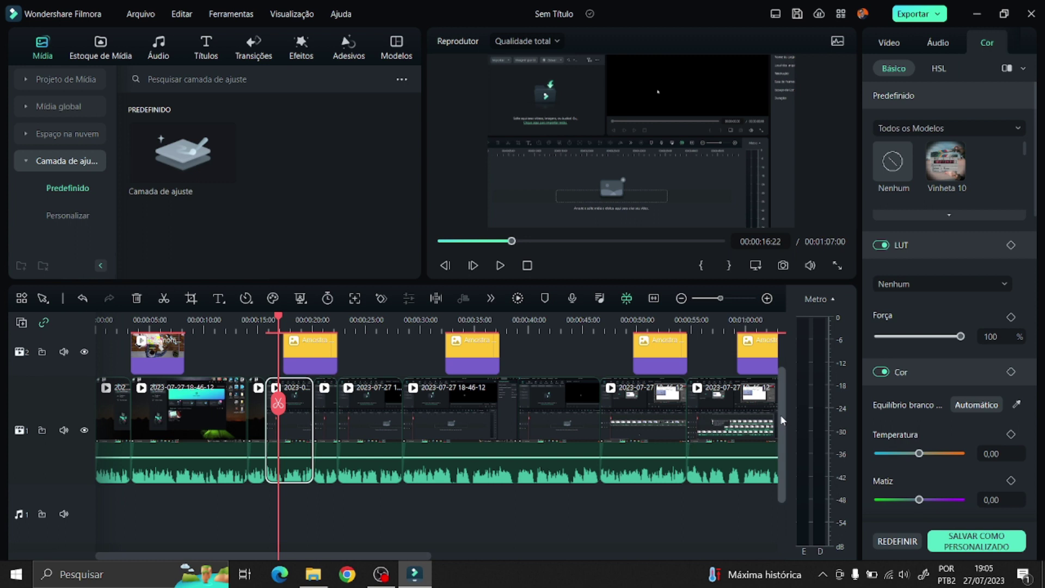
left_click_drag(780, 415, 781, 319)
left_click_drag(193, 171, 492, 393)
scroll(458, 387, "up", 8)
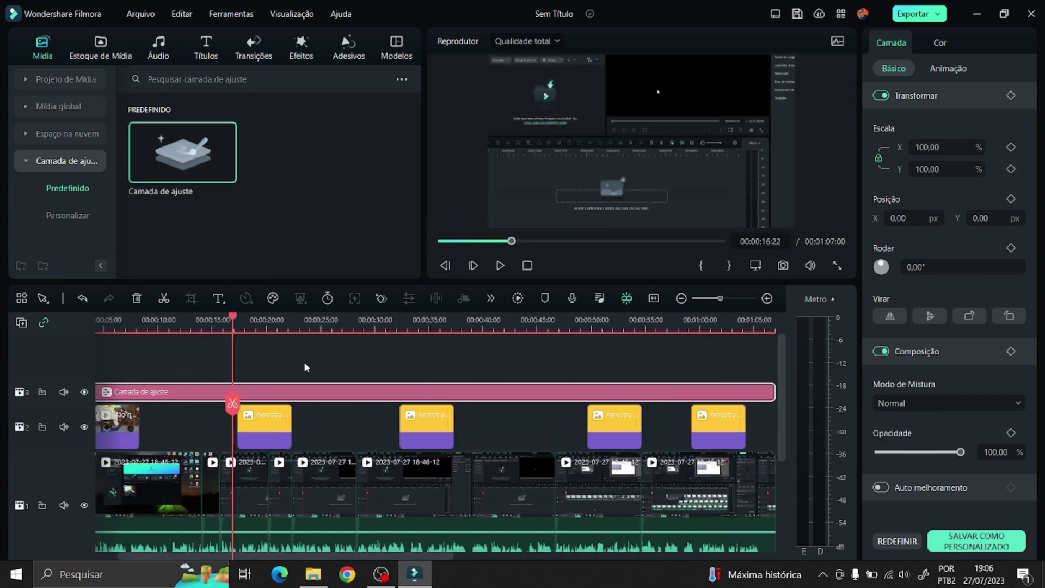
left_click(229, 391)
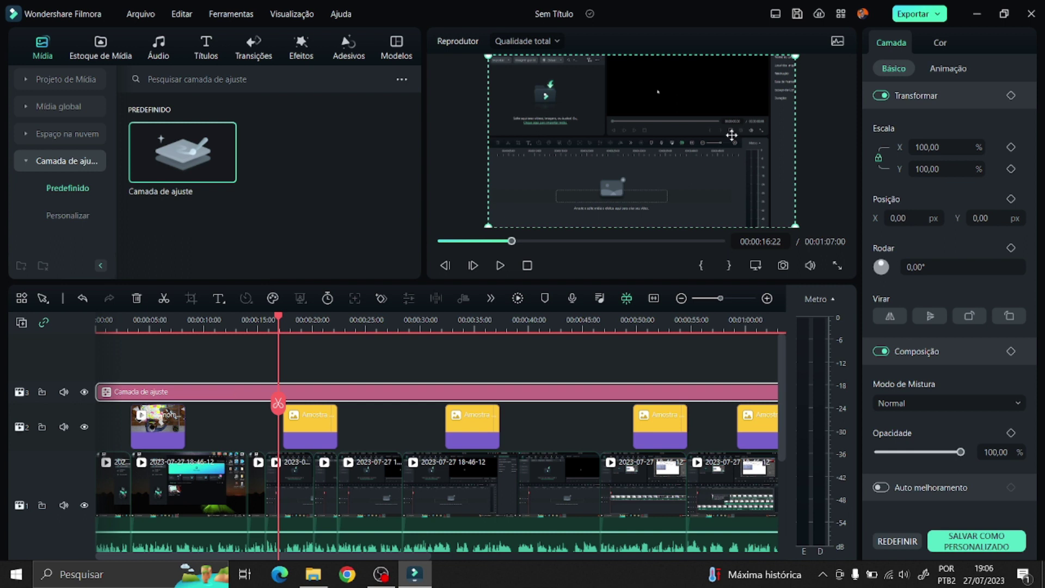
Step: Set the adjustment layer's colour temperature and tint (Matiz) both to about 57
left_click(941, 43)
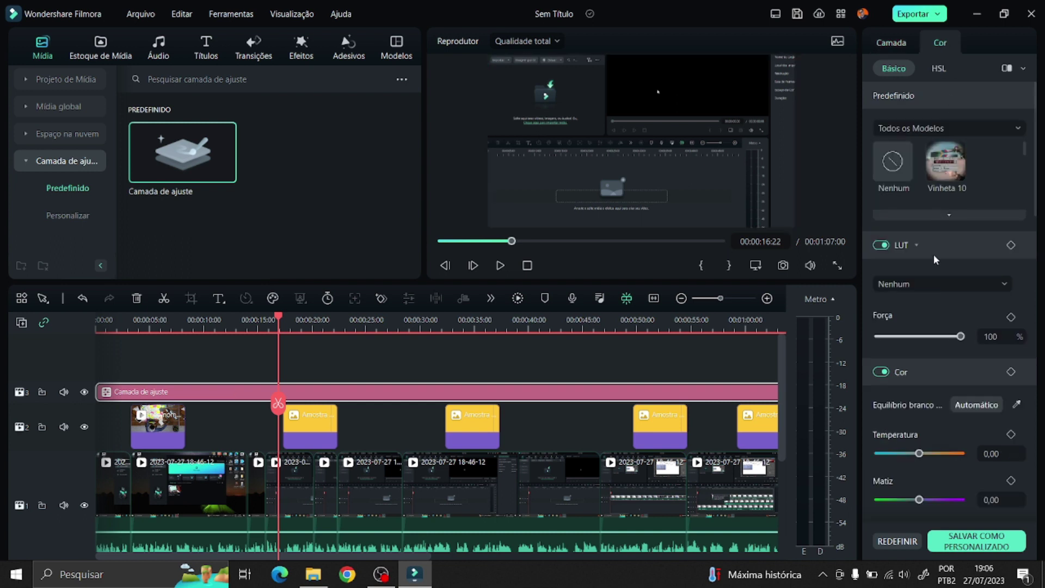
scroll(935, 260, "down", 1)
mouse_move(920, 412)
left_mouse_down()
mouse_move(959, 414)
mouse_move(940, 413)
left_mouse_up()
left_click_drag(919, 459, 945, 465)
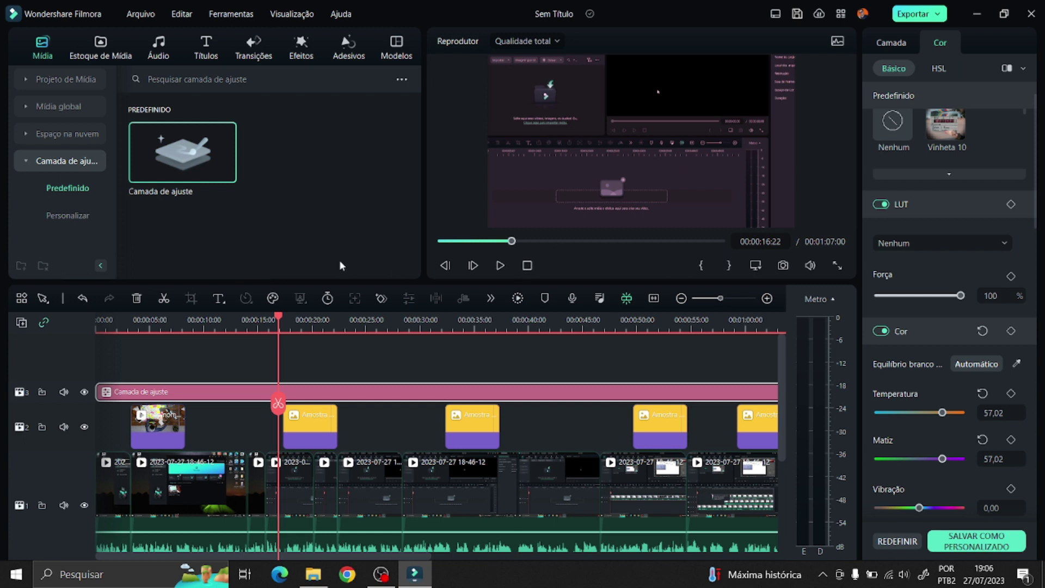
left_click(272, 143)
left_click(145, 16)
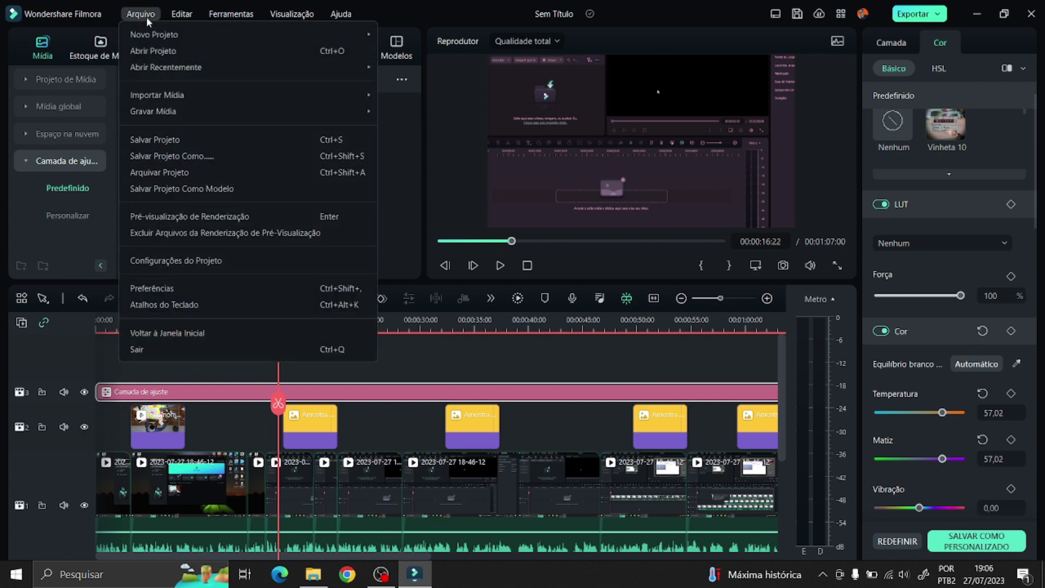
left_click(387, 150)
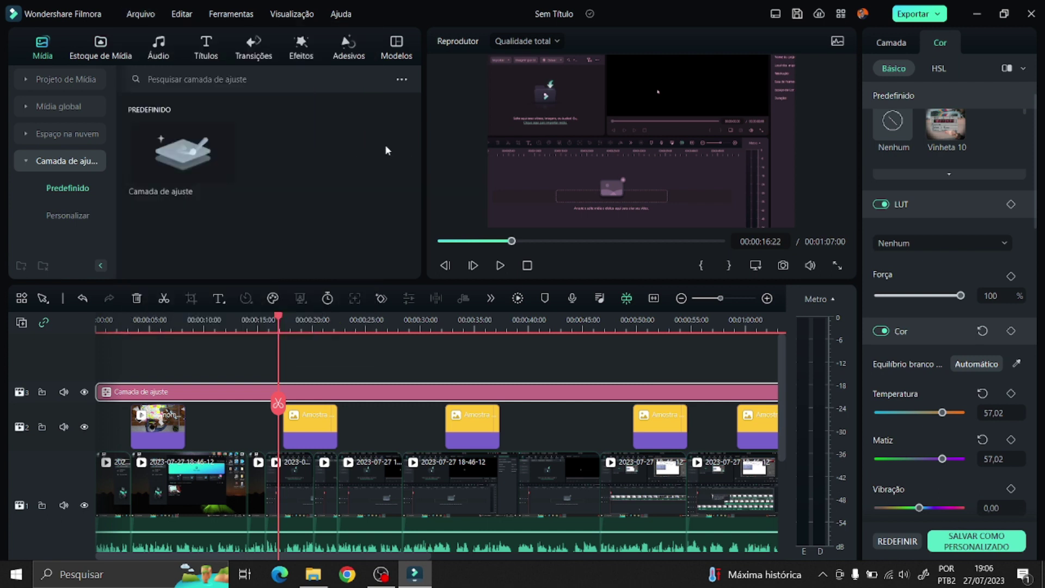
left_click(100, 48)
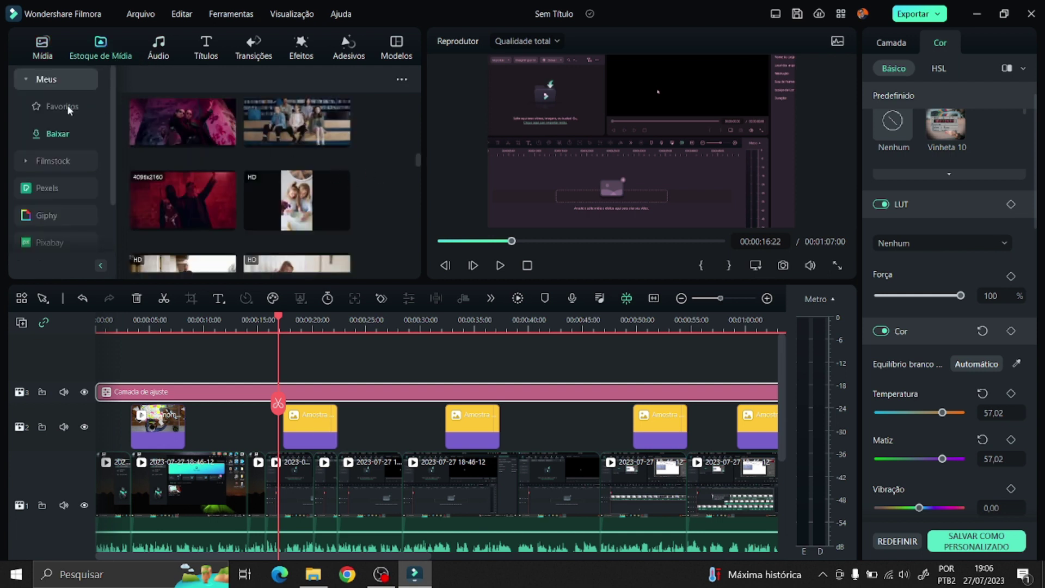
Step: Start a media import and pin the Eu fotos folder from CANAL DO YOUTUBE EDIÇÃO to the quick-access list
left_click(42, 47)
left_click(212, 165)
scroll(82, 195, "up", 10)
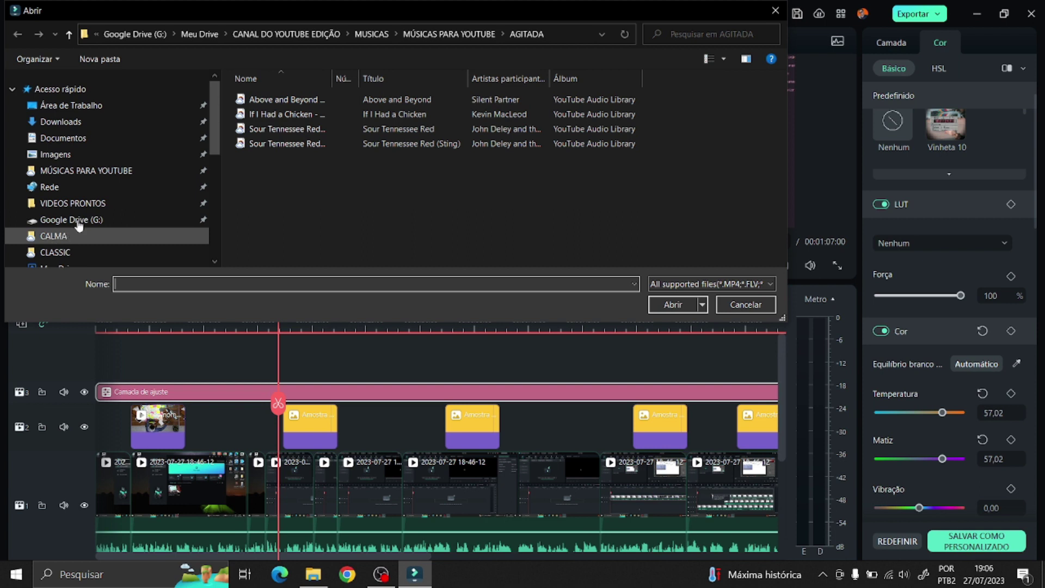
scroll(81, 177, "down", 1)
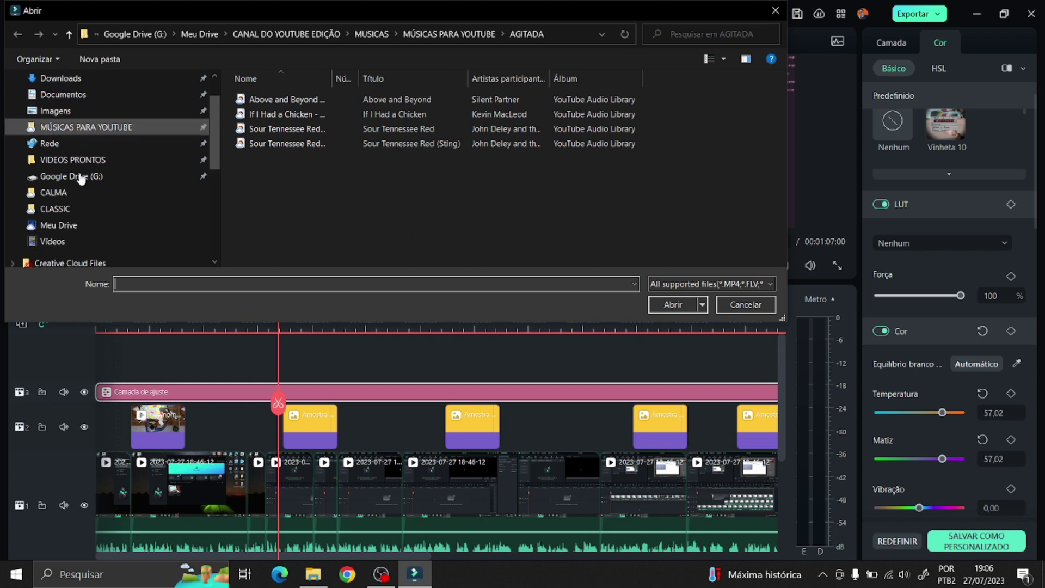
scroll(93, 203, "up", 1)
left_click(89, 148)
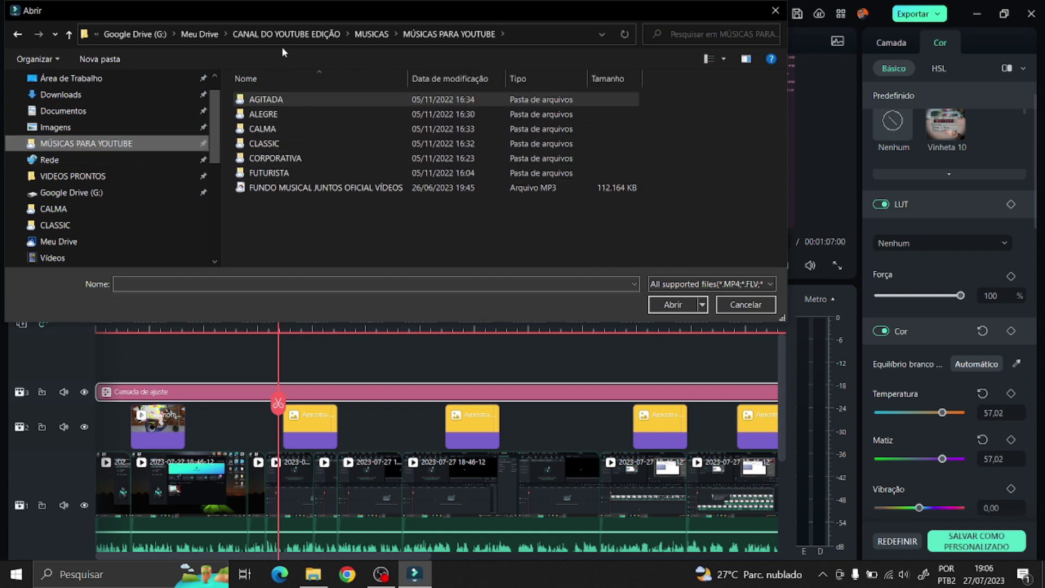
left_click(321, 34)
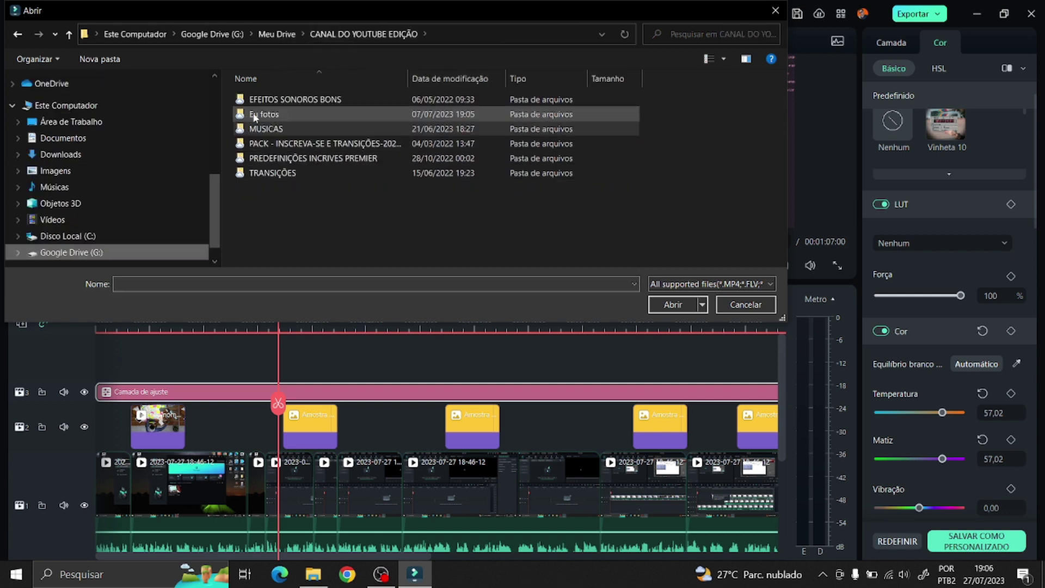
mouse_move(253, 115)
left_mouse_down()
mouse_move(139, 124)
mouse_move(260, 130)
left_mouse_up()
left_click_drag(220, 198, 47, 99)
Step: Import the # UM REAL AJUDA image from the EU FOTOS PRONTAS folder inside Eu fotos
scroll(51, 163, "down", 1)
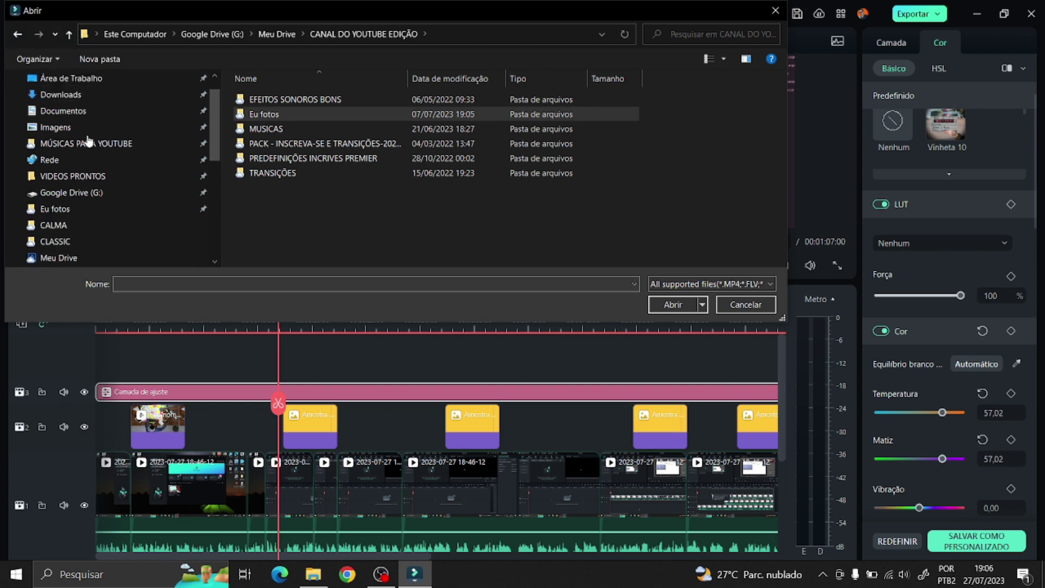
left_click(53, 208)
double_click(262, 123)
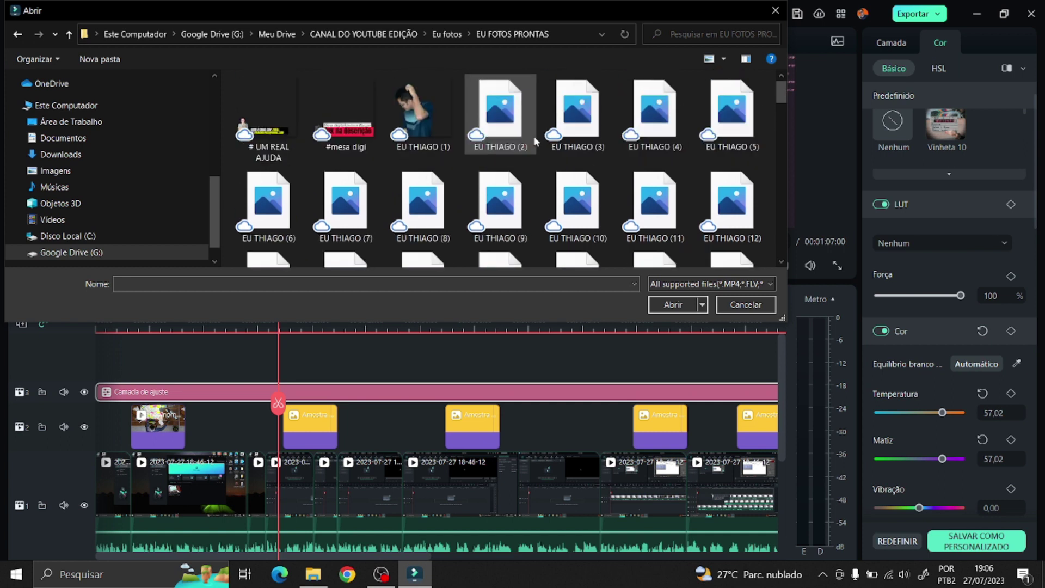
left_click(345, 125)
left_click(268, 130)
left_click(326, 131)
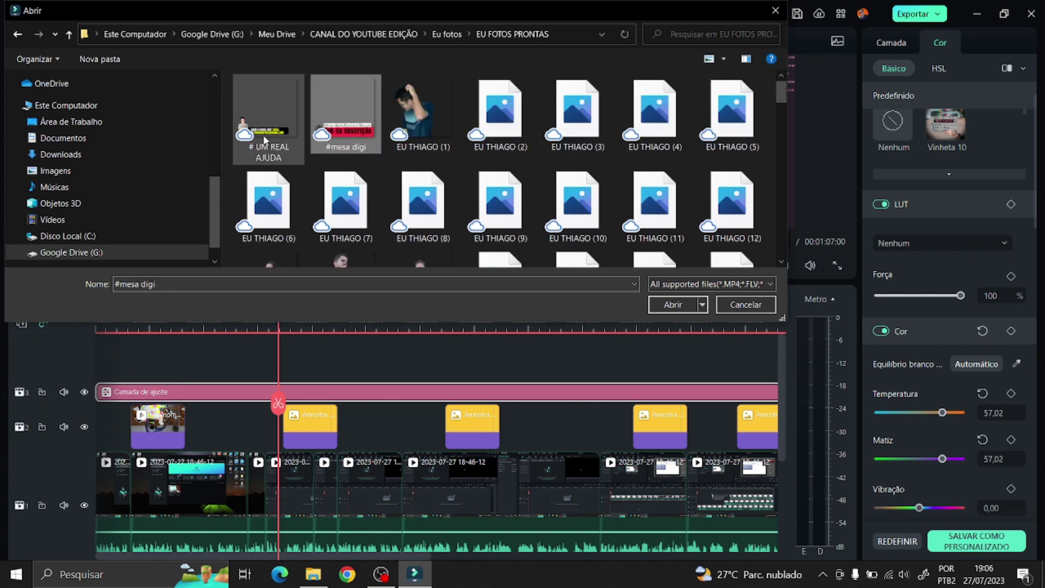
left_click(265, 137)
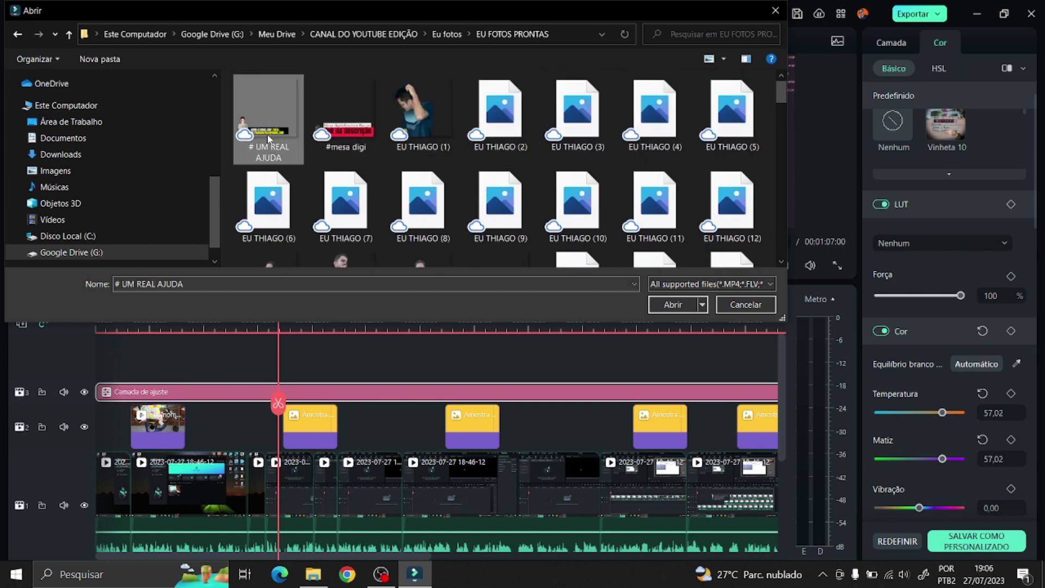
left_click(355, 141)
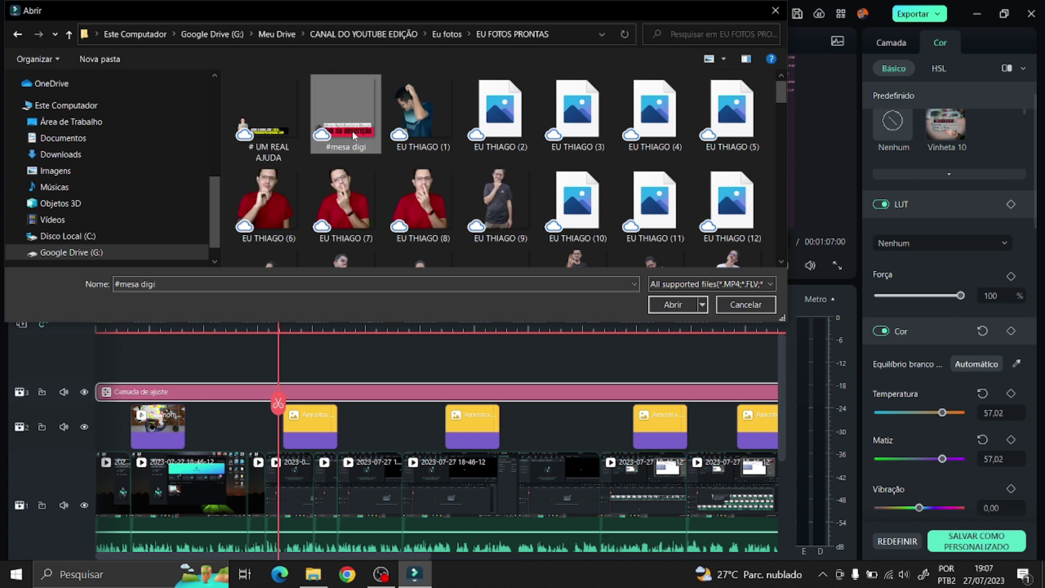
double_click(285, 132)
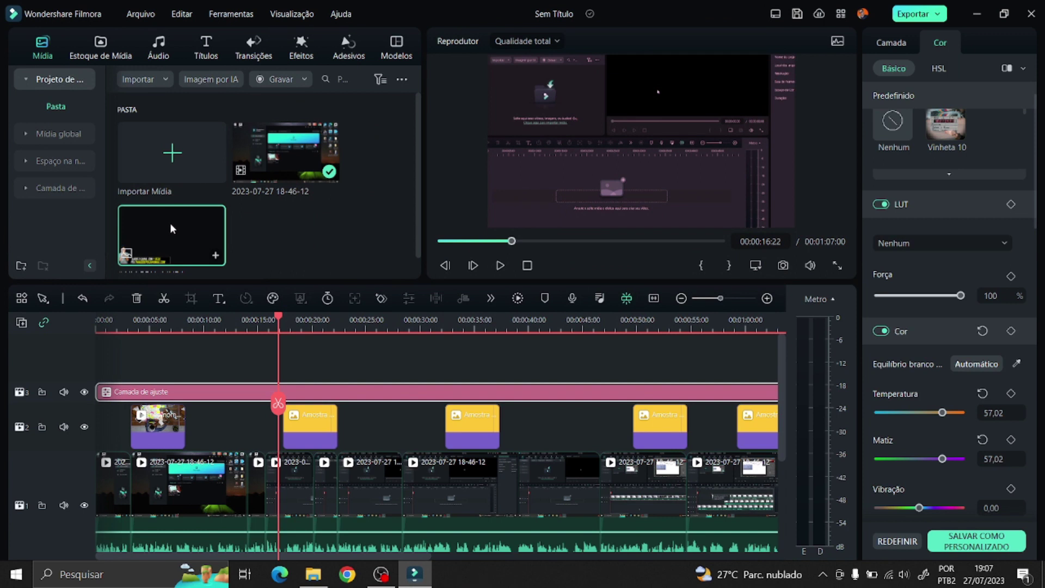
Step: Place the # UM REAL AJUDA image on video track 4, extend it from the start to about 47 s, and preview it
left_click_drag(170, 224, 295, 361)
left_click(283, 316)
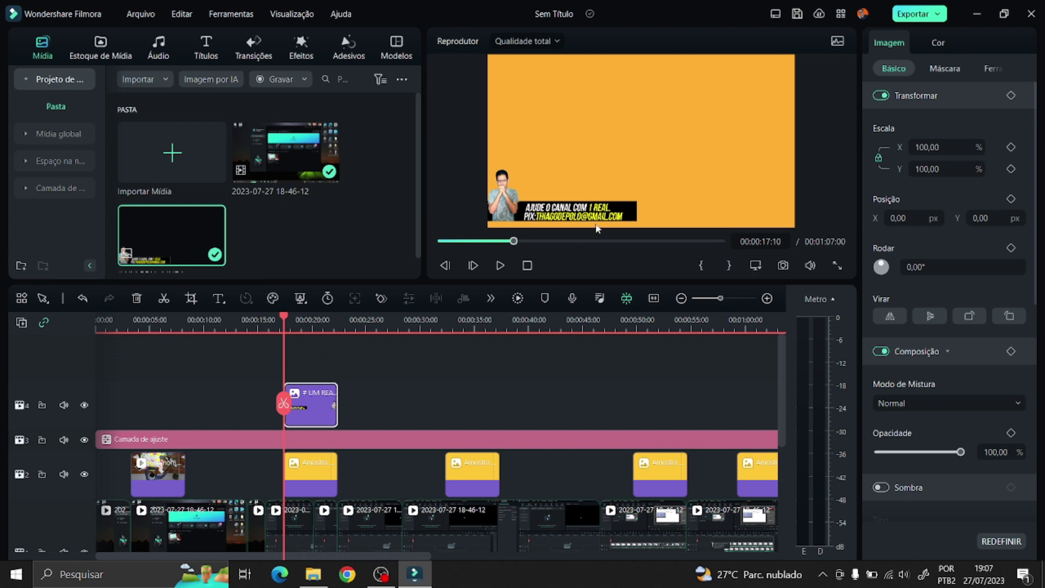
left_click(263, 416)
left_click_drag(313, 407, 578, 403)
left_click(500, 265)
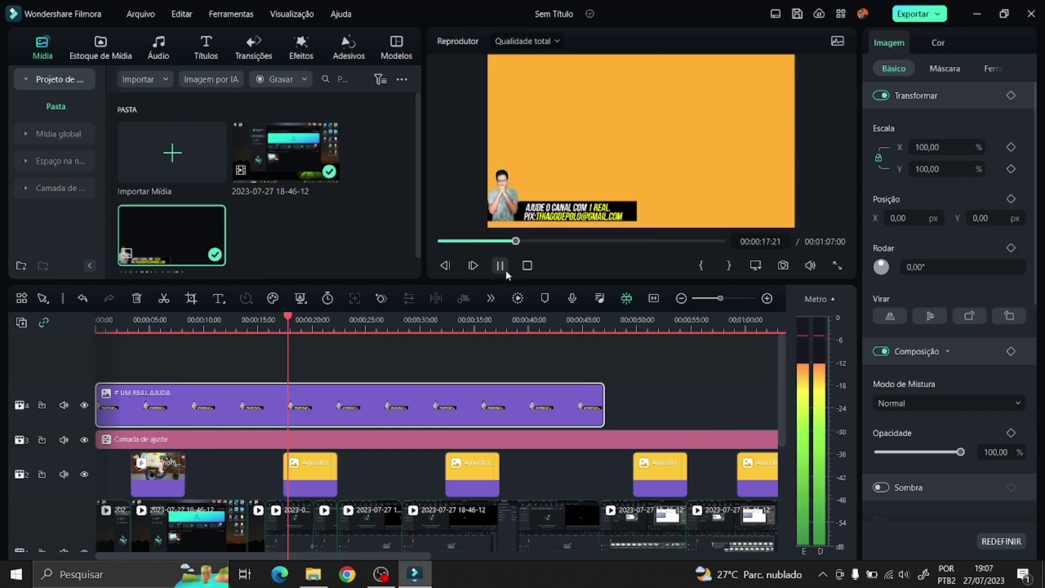
left_click(506, 272)
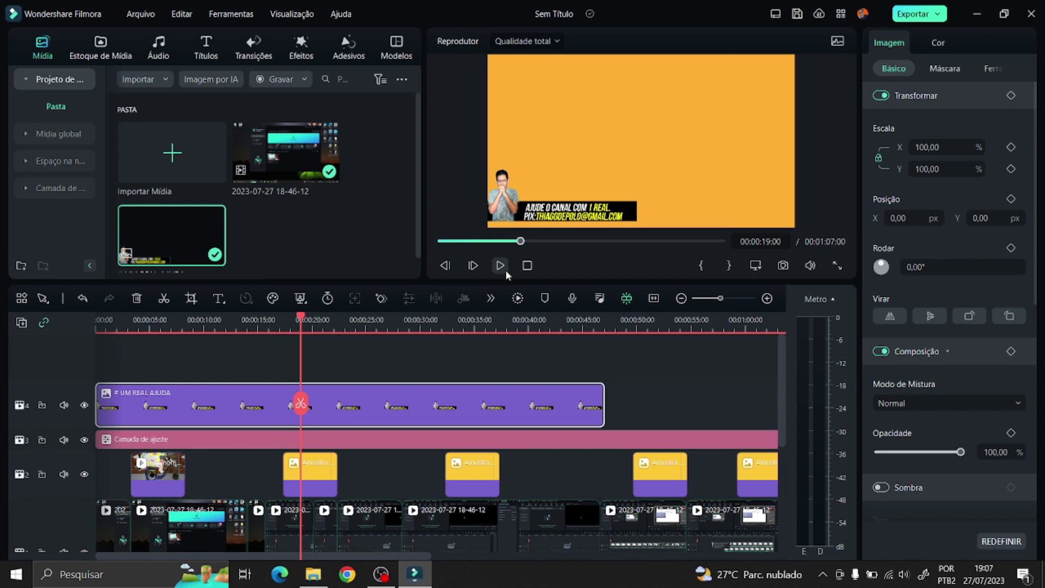
Step: Look over the local export settings for the project
key("ctrl+minus")
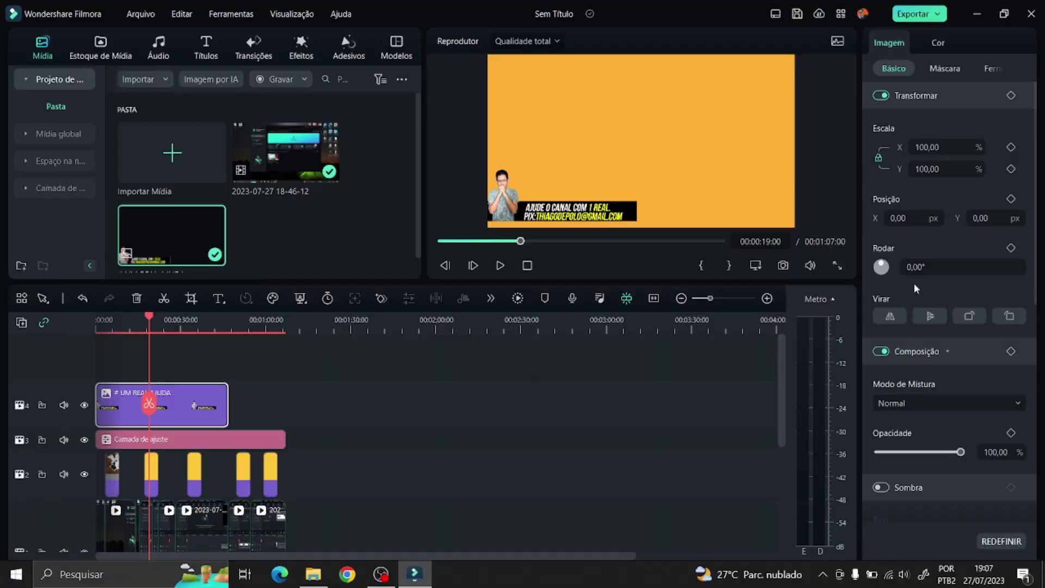
key("ctrl+e")
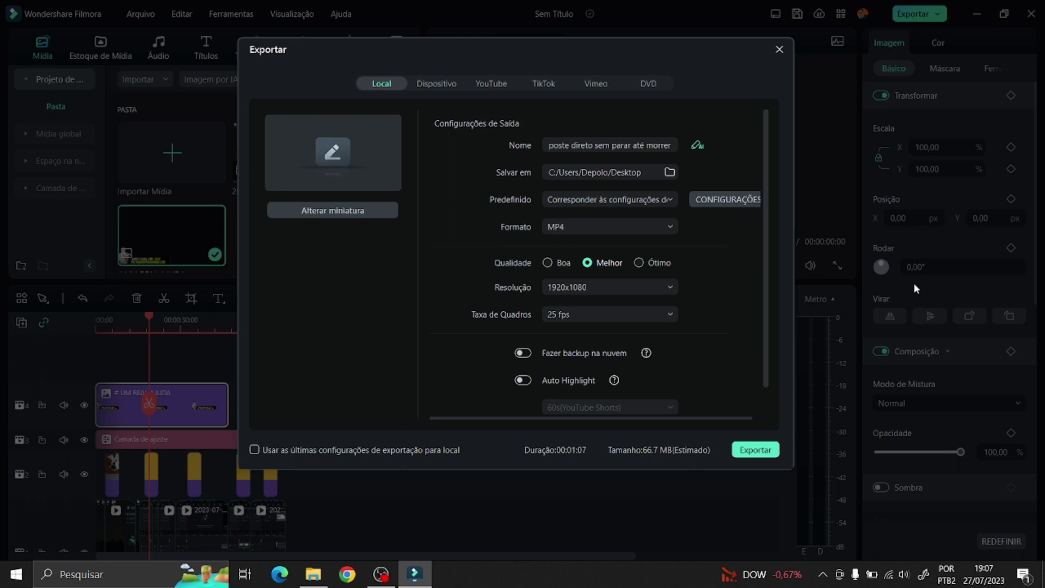
left_click(779, 49)
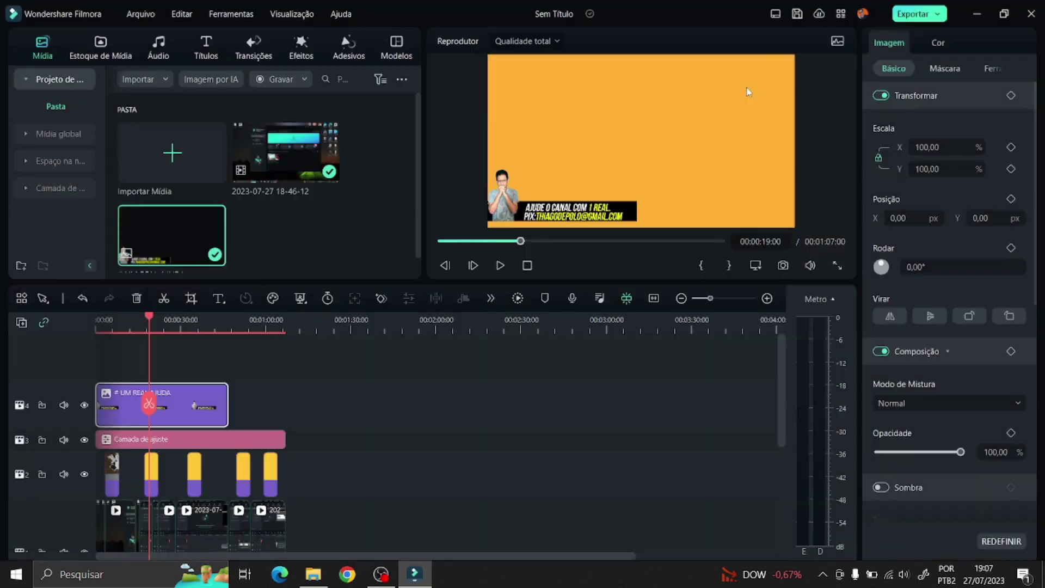
Step: Look over the stacked video and audio tracks along the timeline, from the overlays down to the main clips' waveforms
scroll(373, 326, "up", 2)
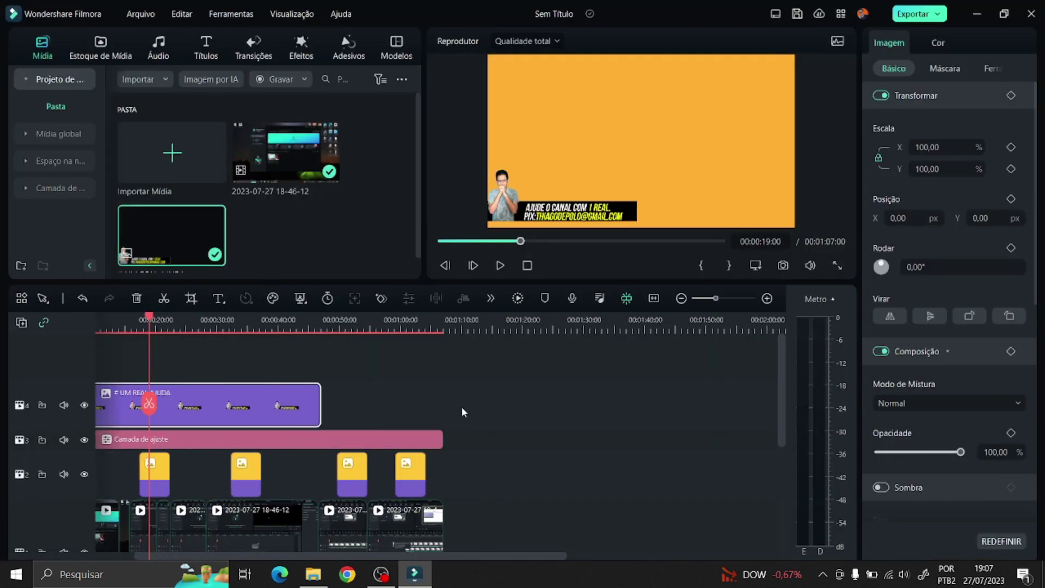
scroll(463, 412, "right", 5)
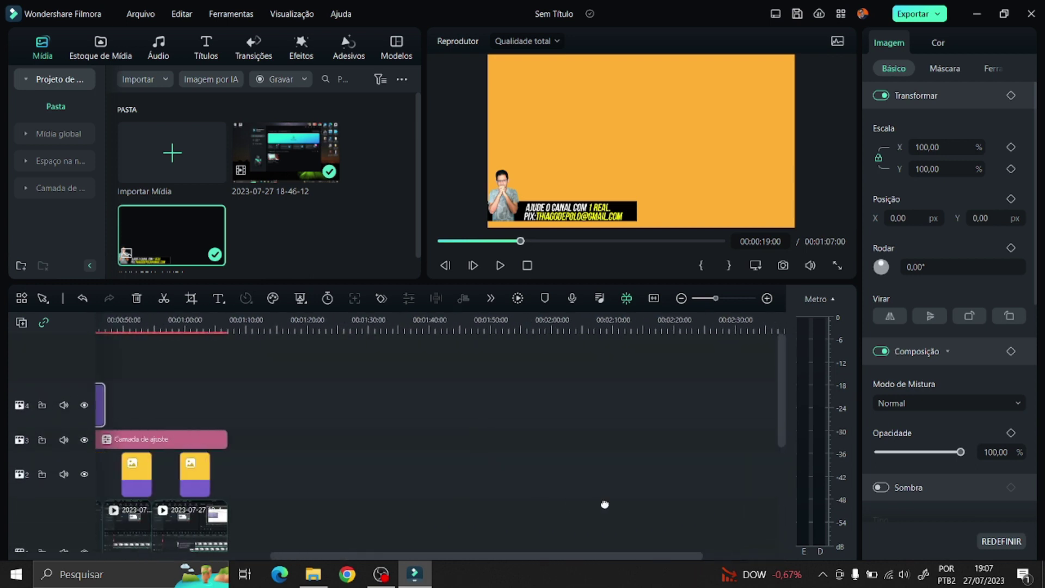
scroll(605, 504, "left", 8)
scroll(560, 419, "right", 5)
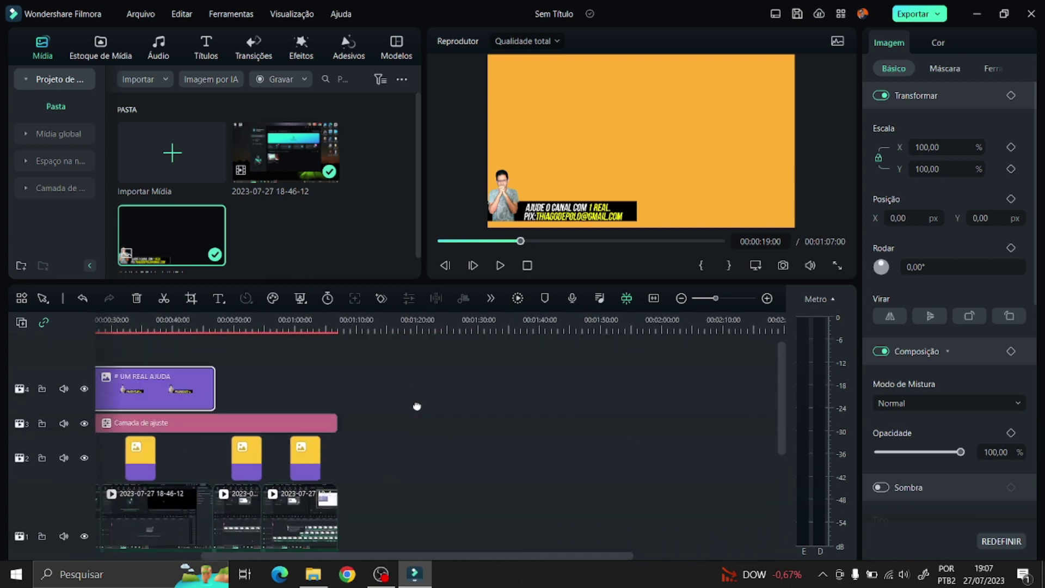
scroll(572, 411, "left", 4)
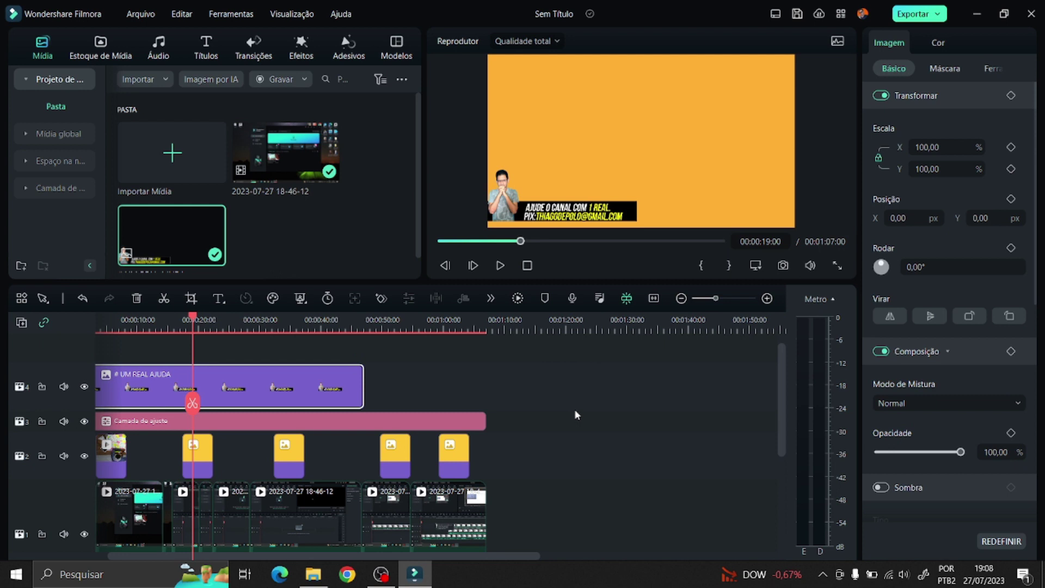
scroll(517, 365, "left", 1)
scroll(453, 428, "down", 1)
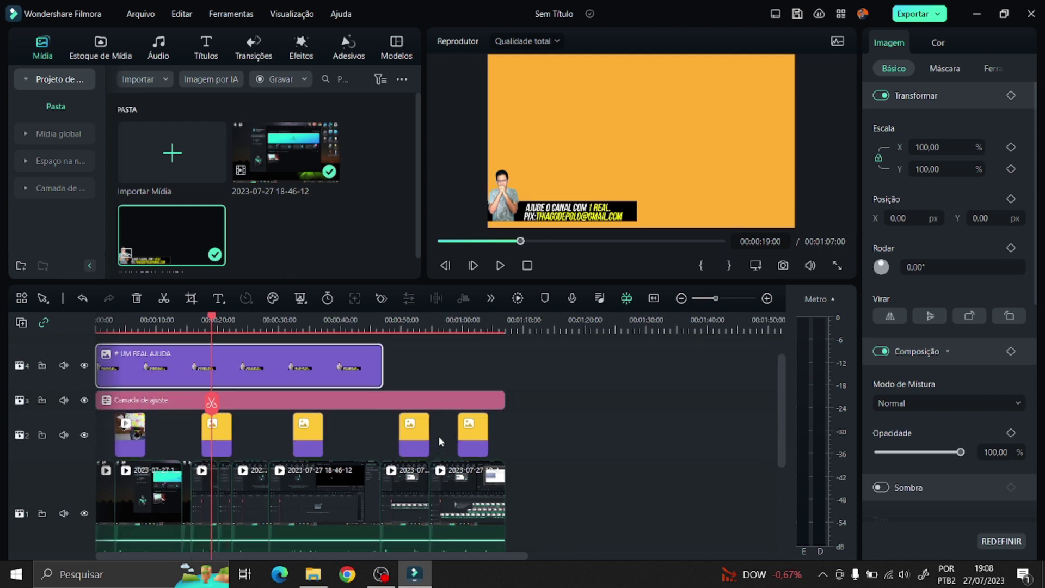
left_click(734, 298)
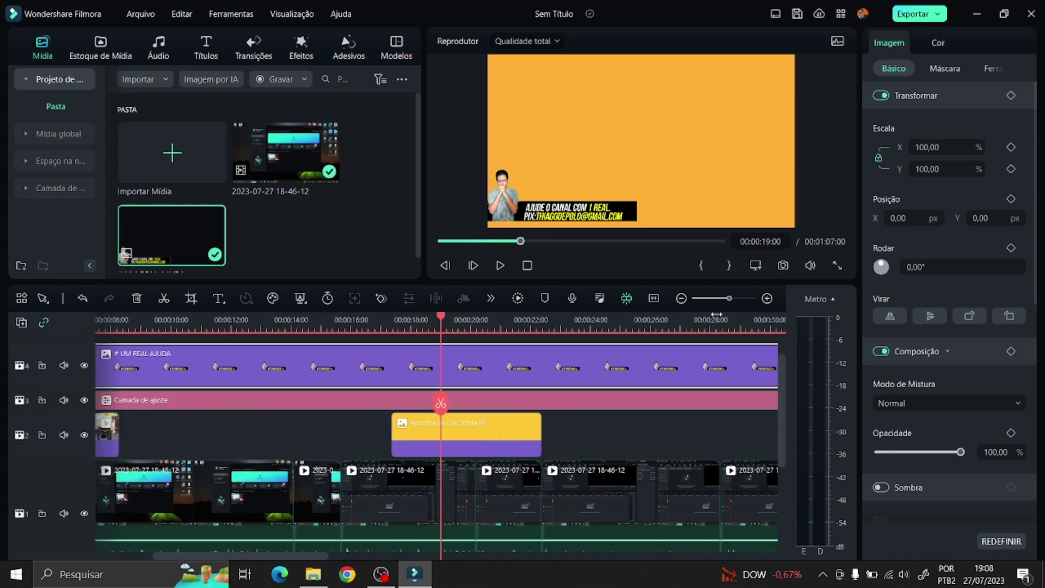
scroll(645, 434, "down", 4)
scroll(626, 381, "left", 2)
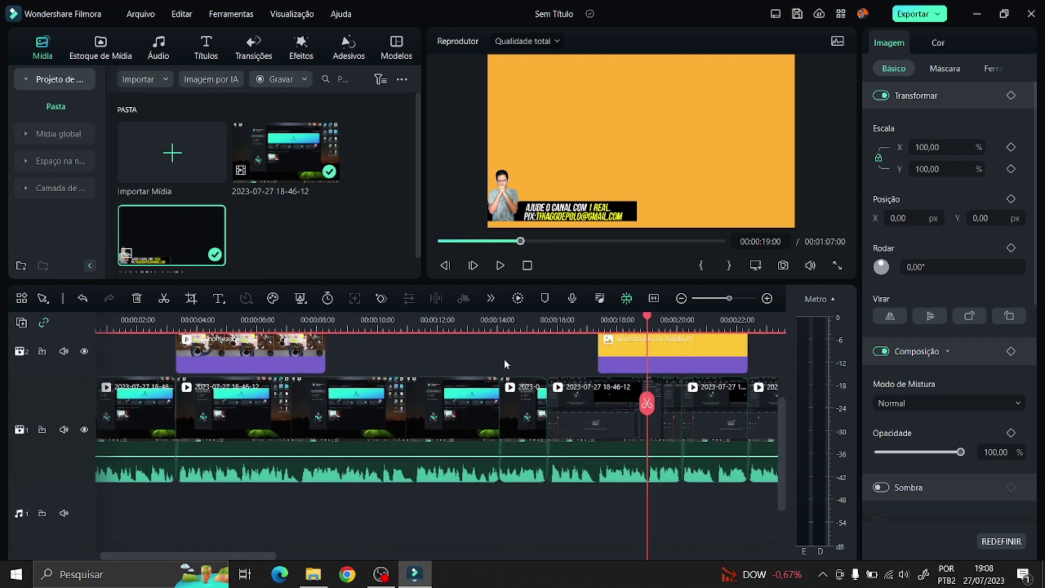
scroll(506, 370, "up", 1)
scroll(511, 375, "right", 2)
left_click(708, 377)
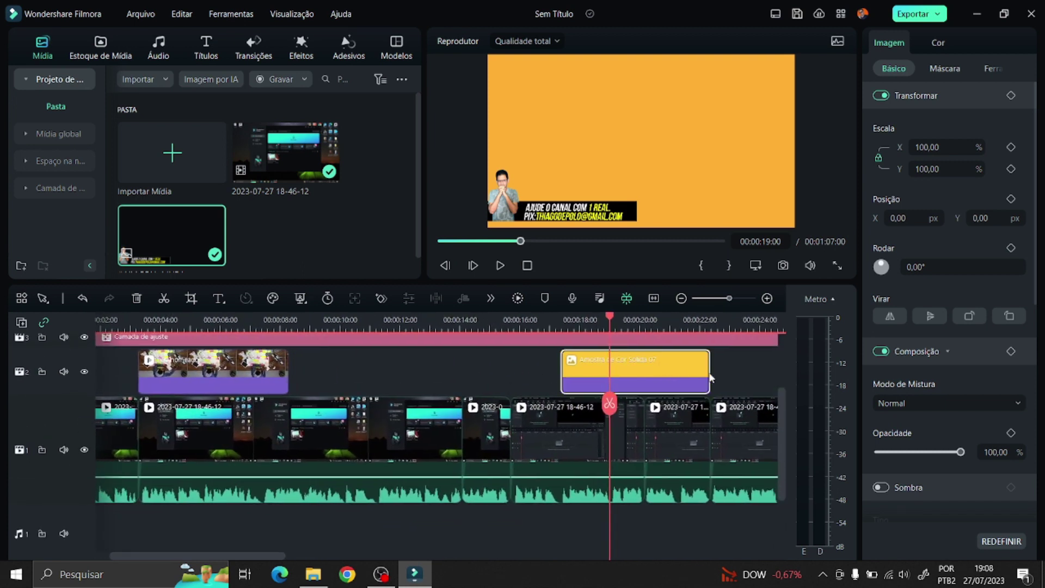
Step: Trim the end of the last clip on video track 1 back to 00:01:05:16
scroll(362, 373, "right", 10)
scroll(490, 371, "right", 6)
scroll(305, 370, "right", 1)
scroll(729, 377, "right", 5)
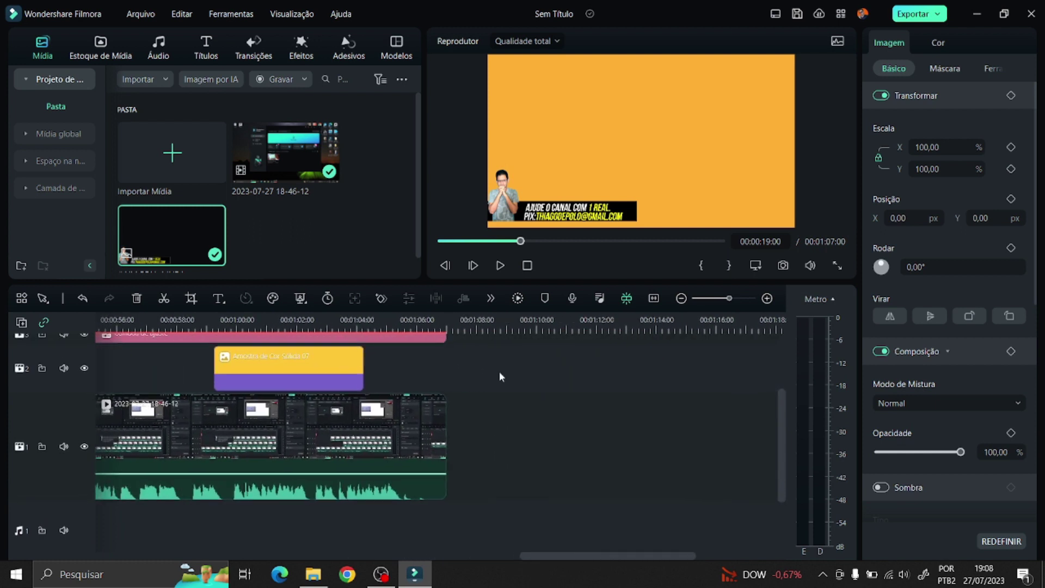
left_click(405, 323)
left_click_drag(446, 424, 406, 422)
Step: Enlarge the height of video track 2 at the beginning of the edit
scroll(341, 390, "left", 8)
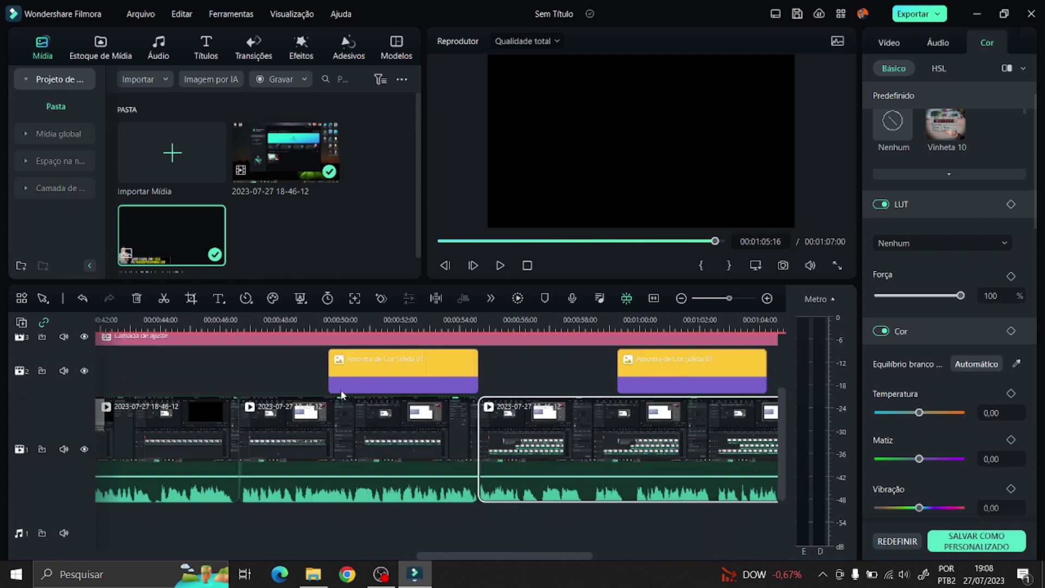
scroll(164, 392, "left", 15)
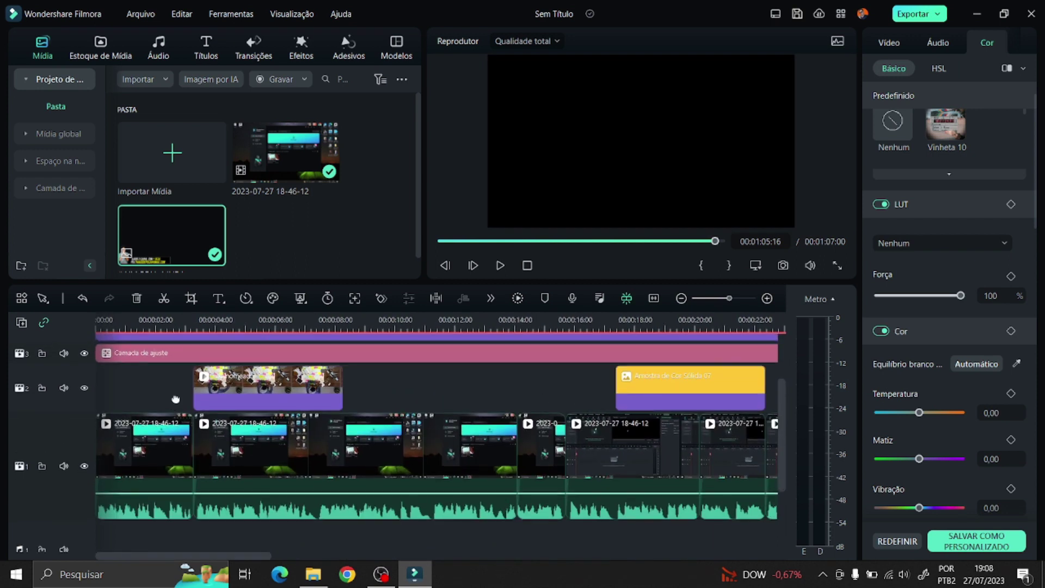
scroll(238, 393, "down", 2)
scroll(167, 341, "up", 3)
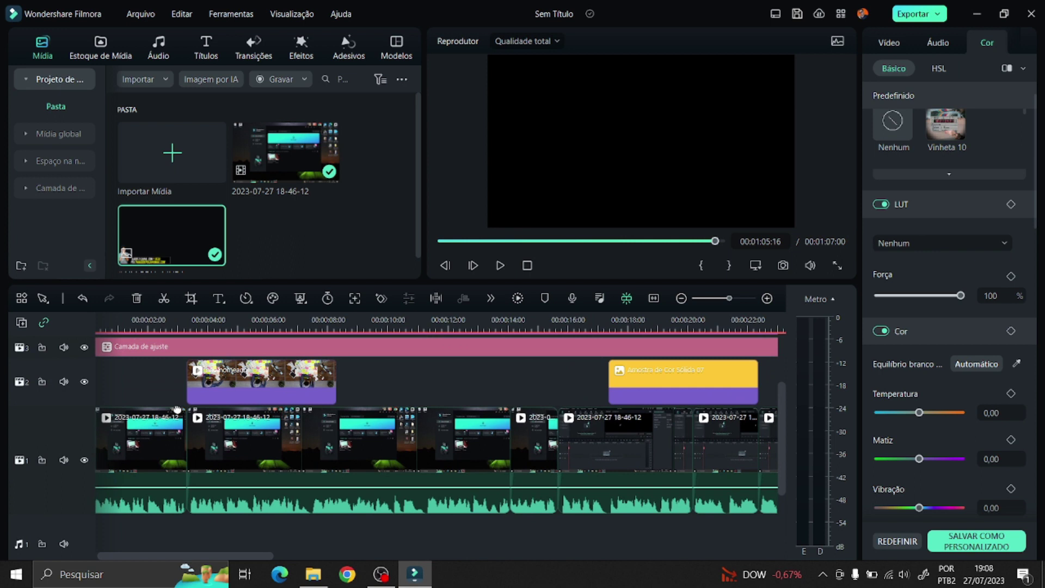
scroll(146, 381, "down", 2)
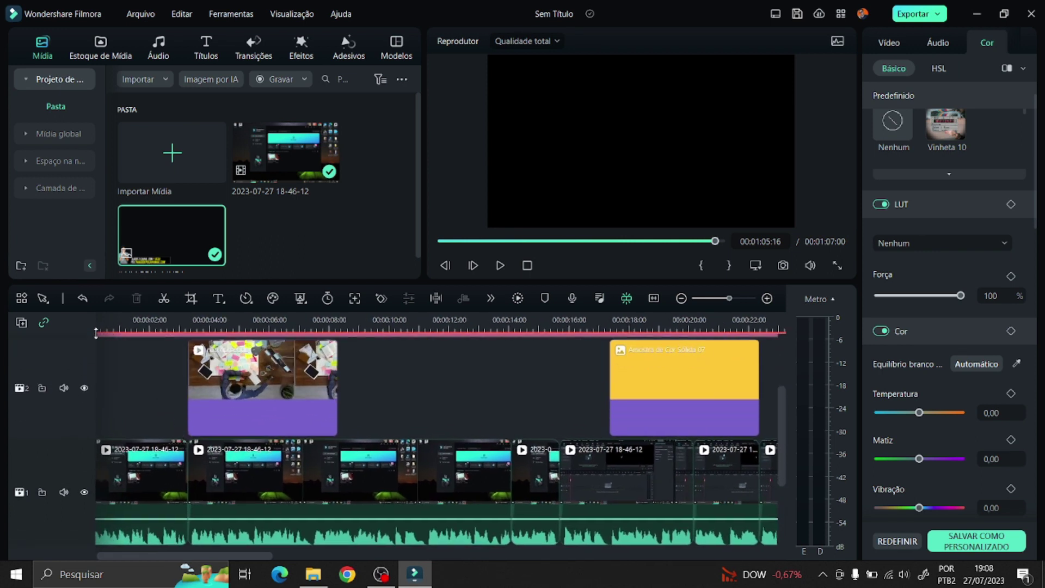
Step: Review the overlay image, adjustment layer and enlarged video track 2 around the yellow solid-colour clip near 18 s
scroll(396, 392, "up", 3)
scroll(288, 344, "right", 3)
scroll(287, 344, "down", 3)
scroll(327, 381, "up", 3)
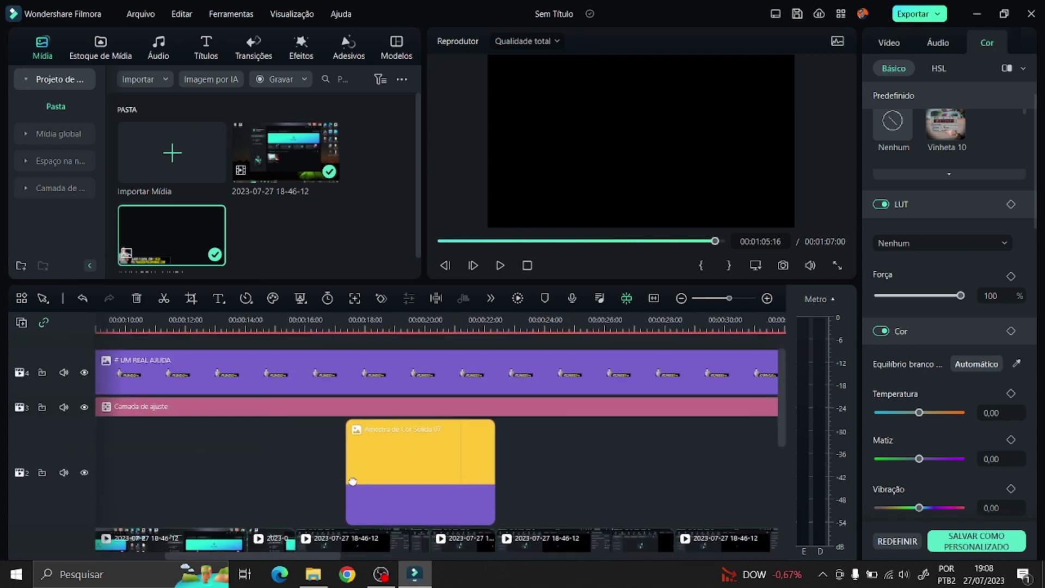
scroll(384, 379, "down", 3)
scroll(392, 373, "up", 3)
scroll(392, 373, "right", 2)
scroll(408, 399, "down", 1)
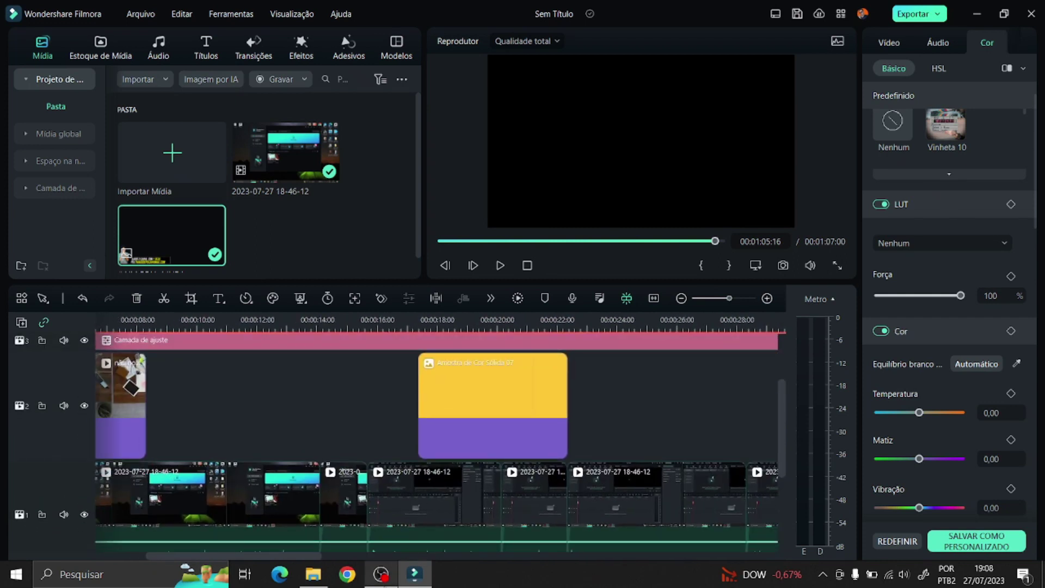
mouse_move(413, 577)
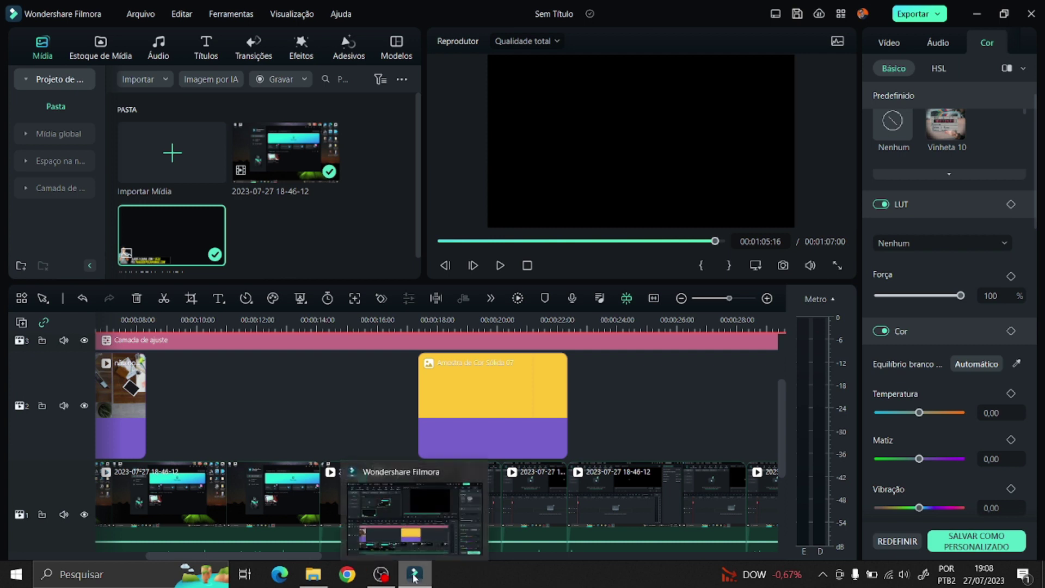